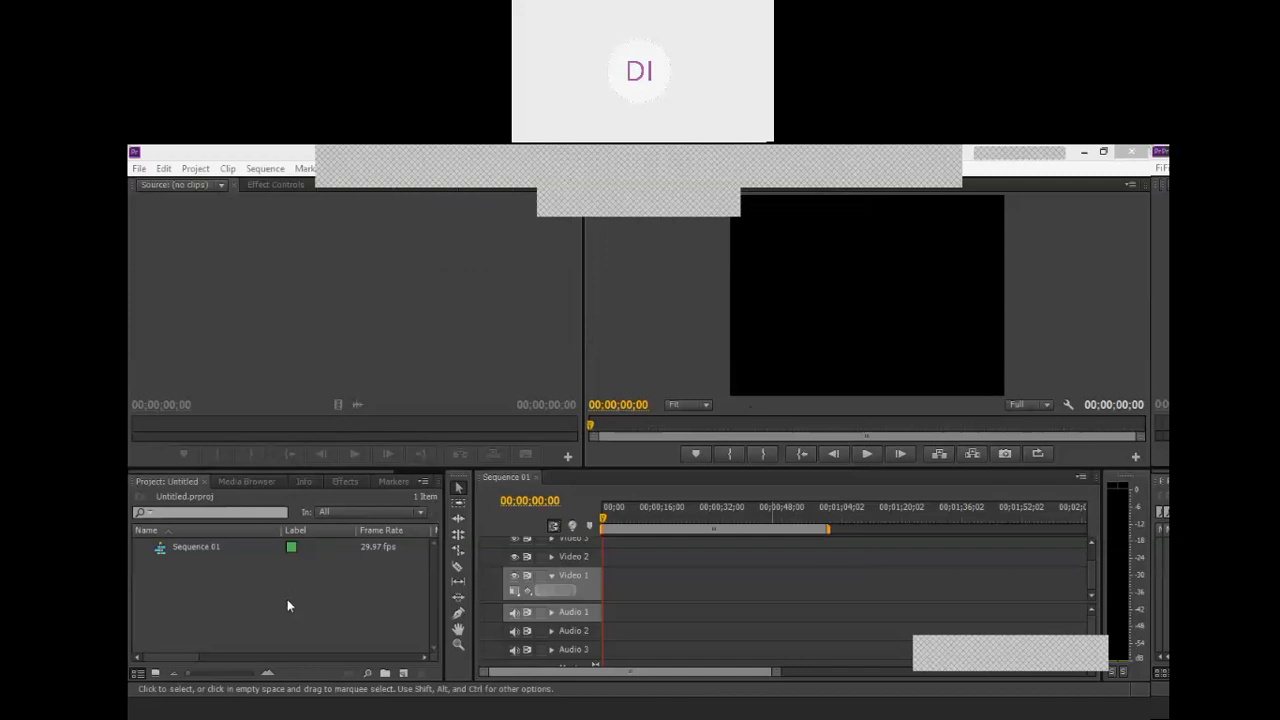
Step: Import SampleVideo.mp4 into the project from the video folder inside data > audio,video on drive D
left_click(364, 321)
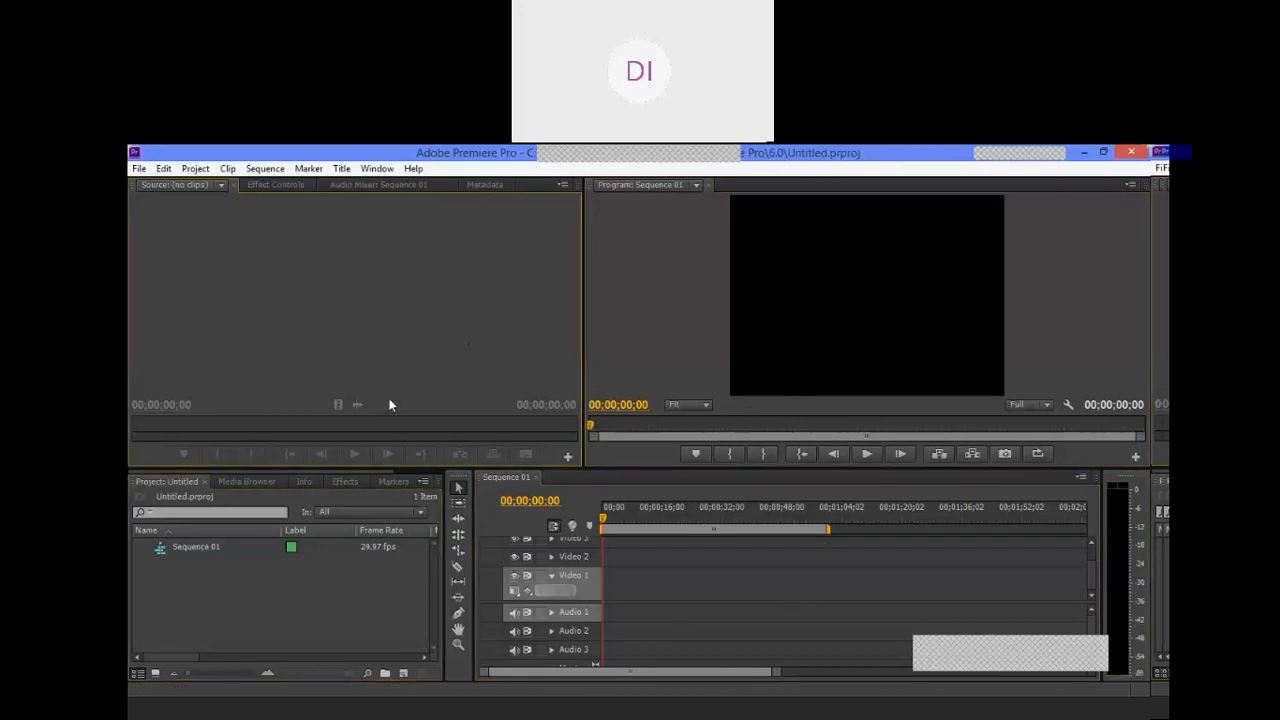
double_click(349, 578)
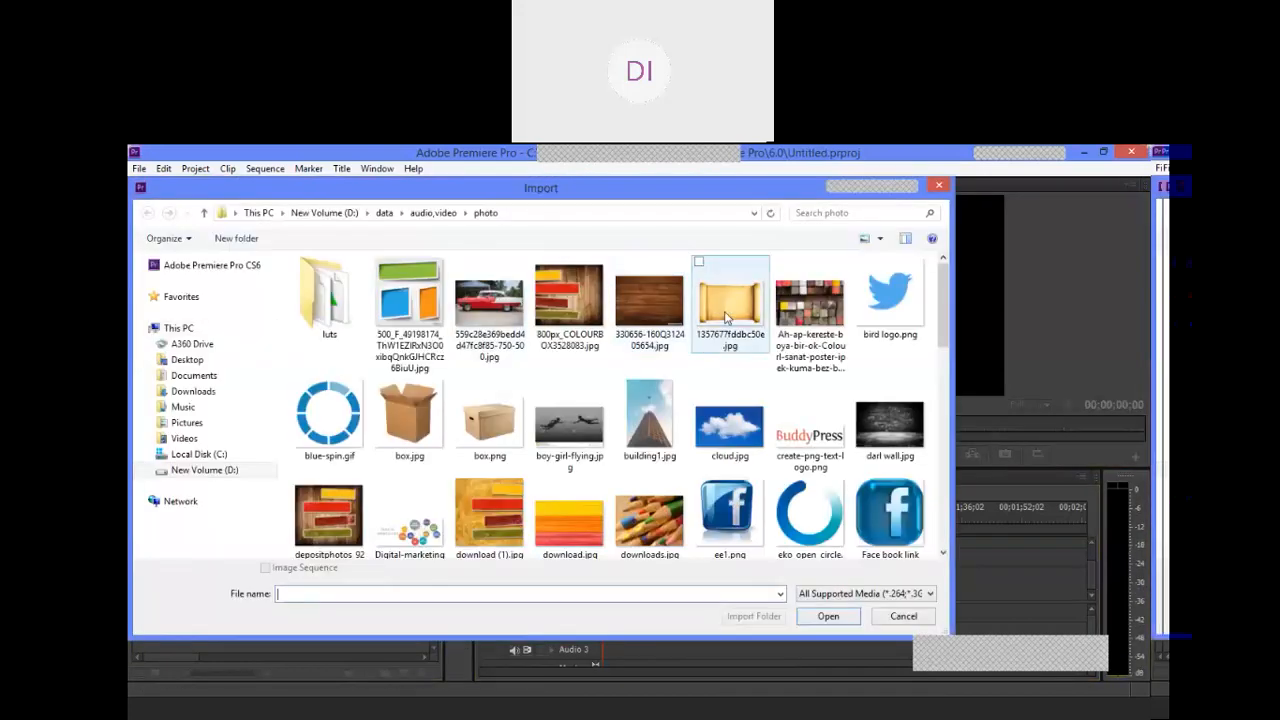
left_click(433, 212)
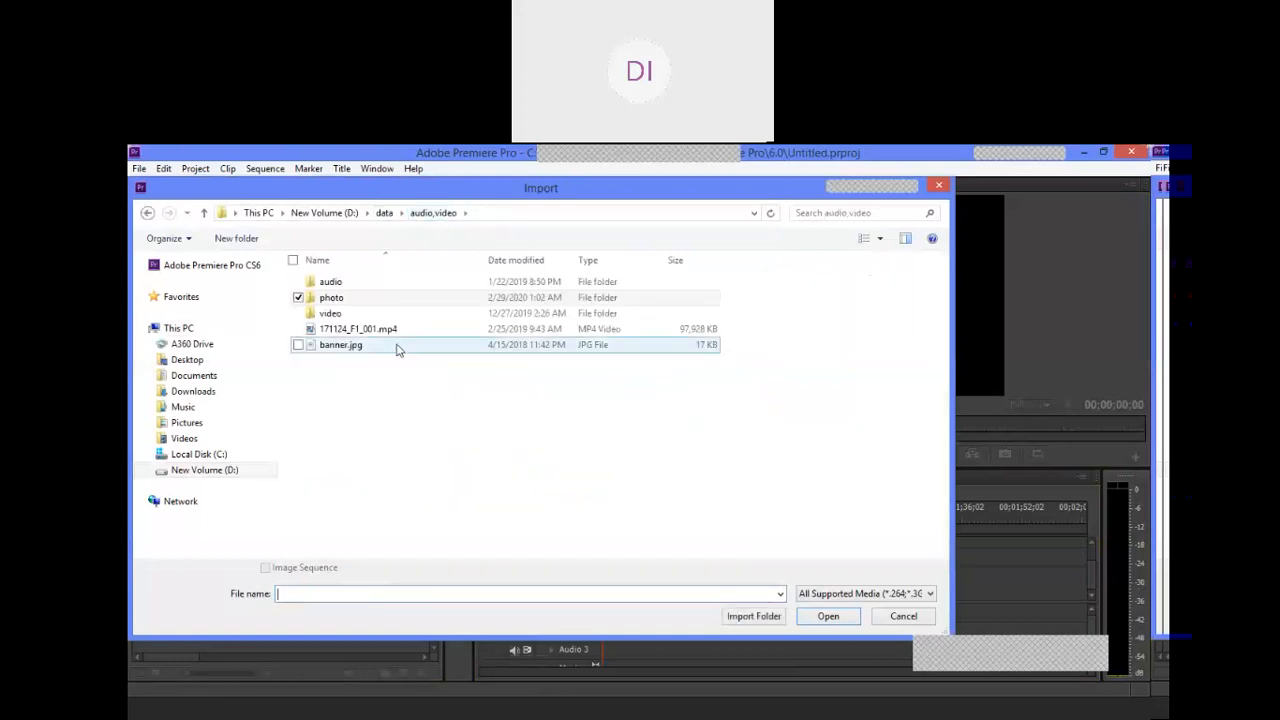
double_click(328, 314)
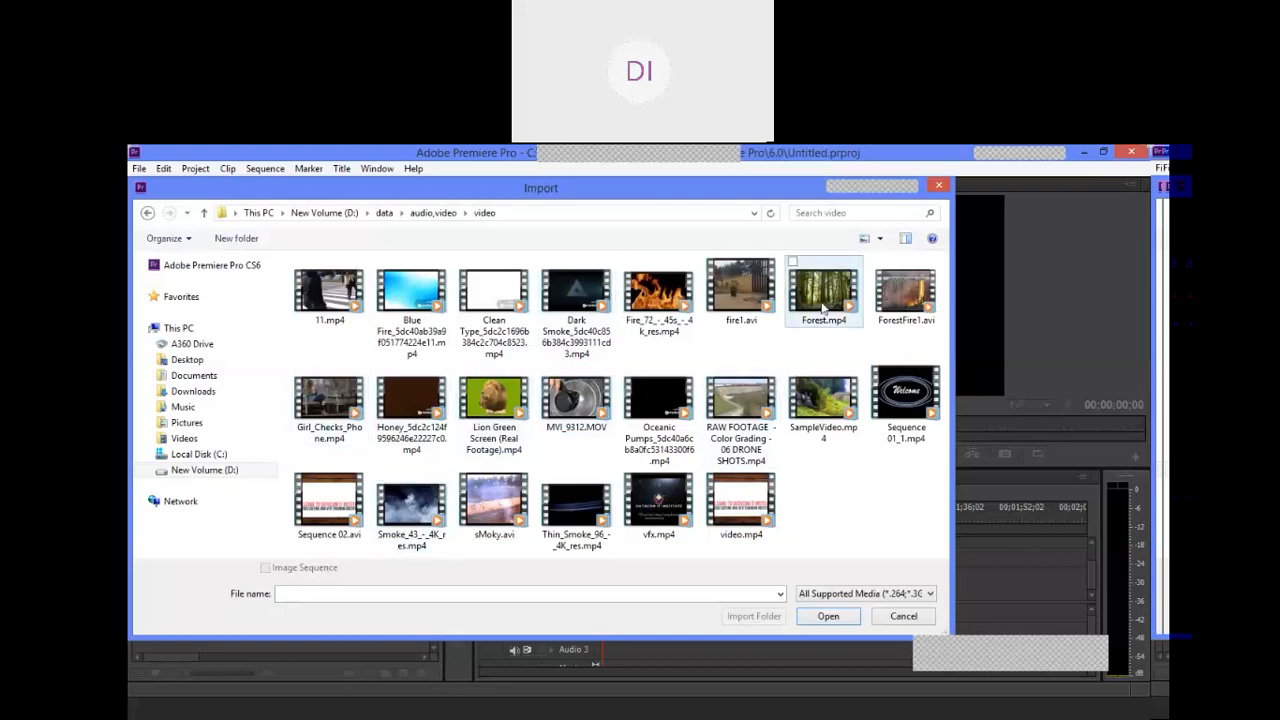
double_click(822, 384)
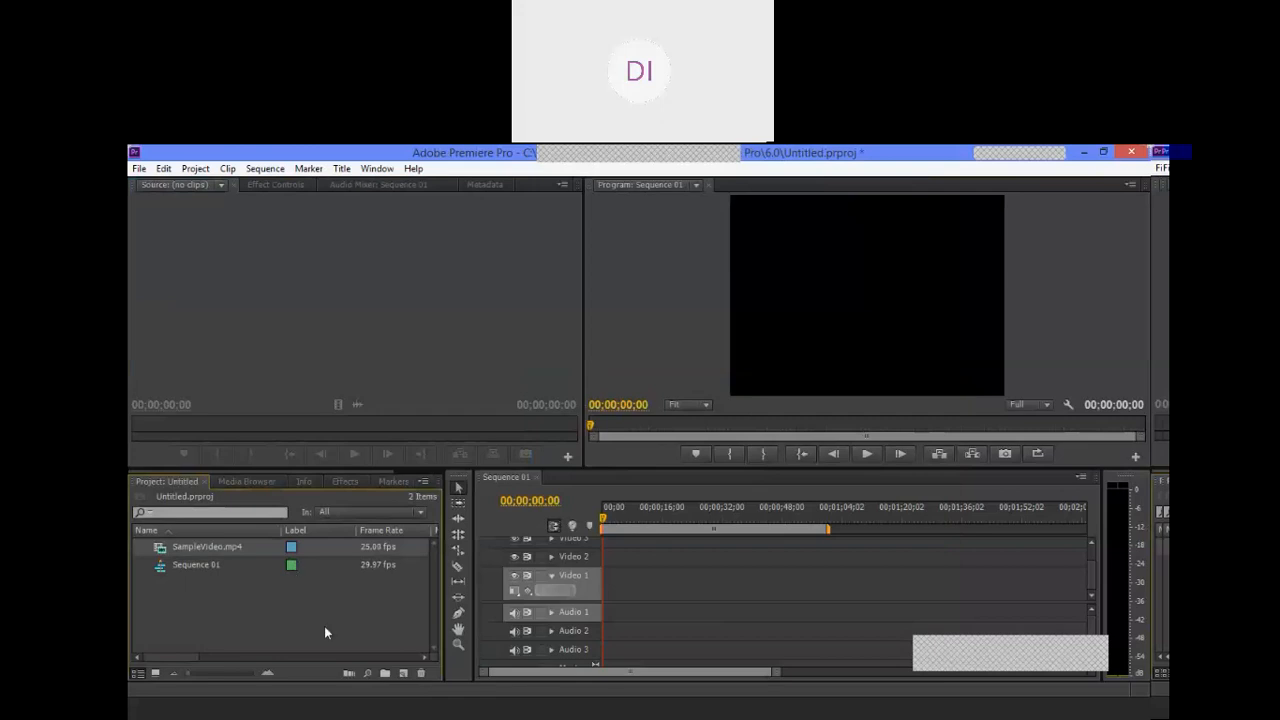
Step: Import video.mp4 and Forest.mp4 from the same video folder into the project
left_click(225, 608)
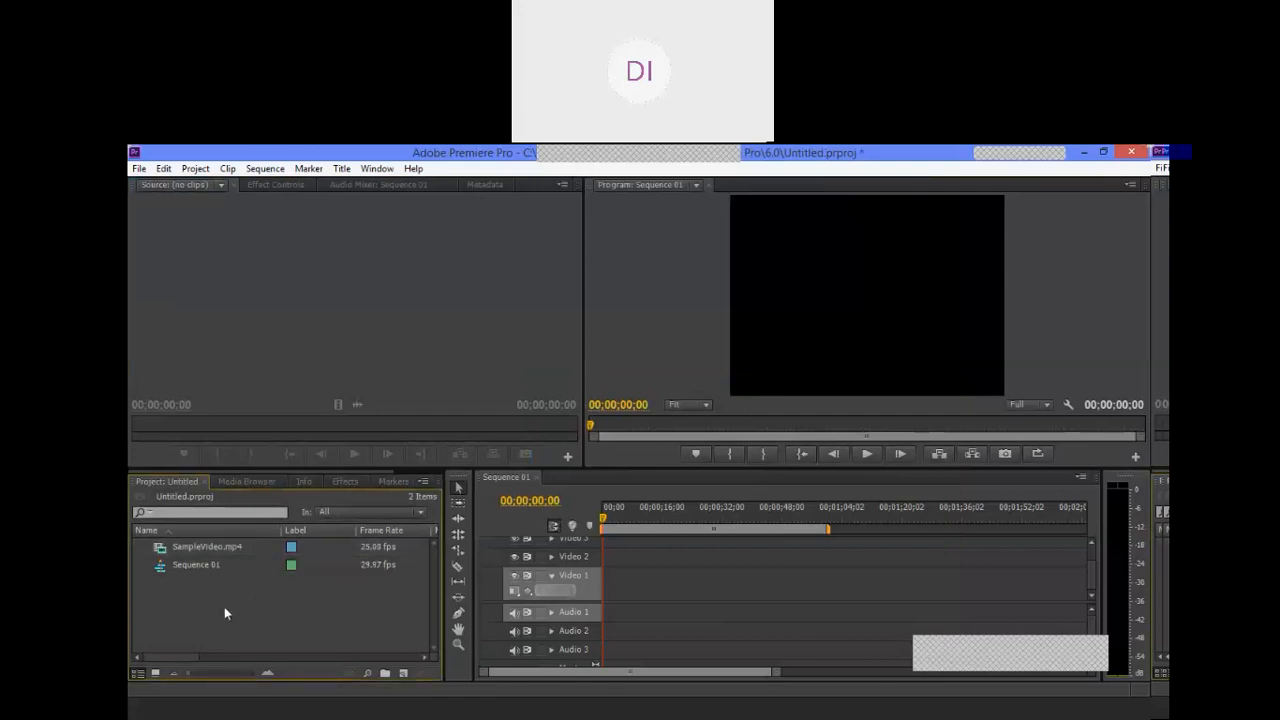
double_click(224, 606)
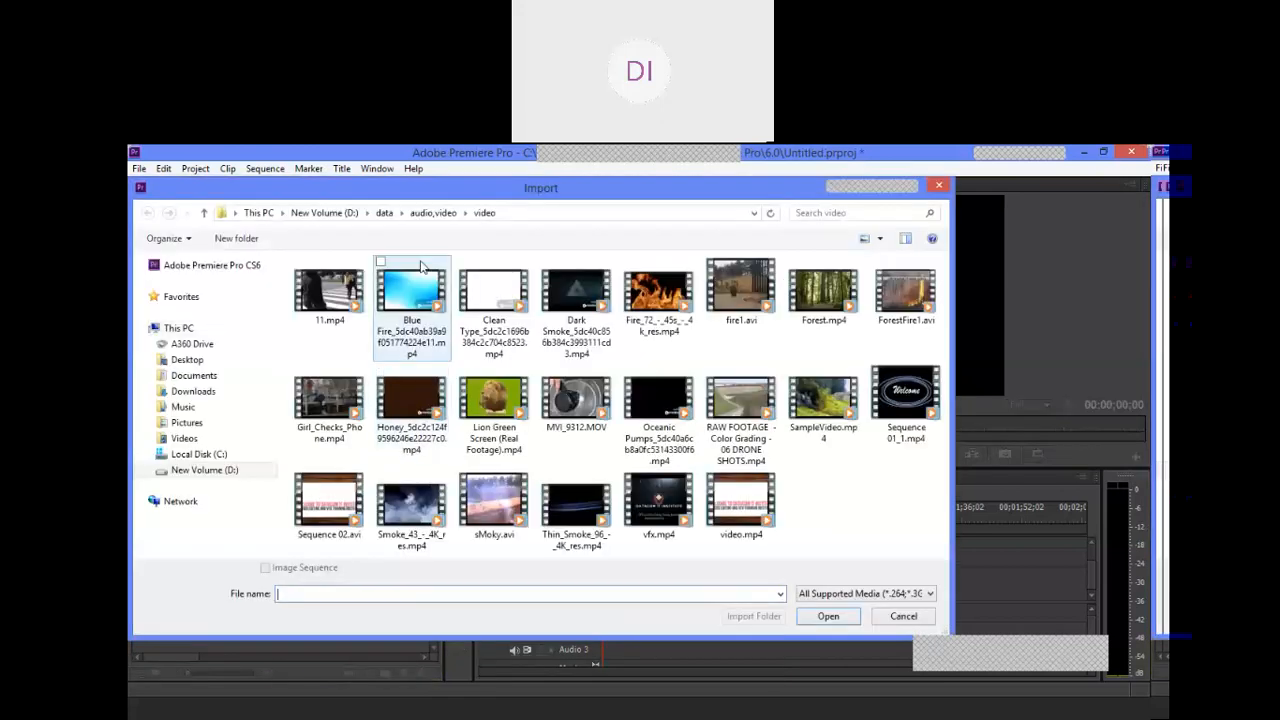
double_click(736, 505)
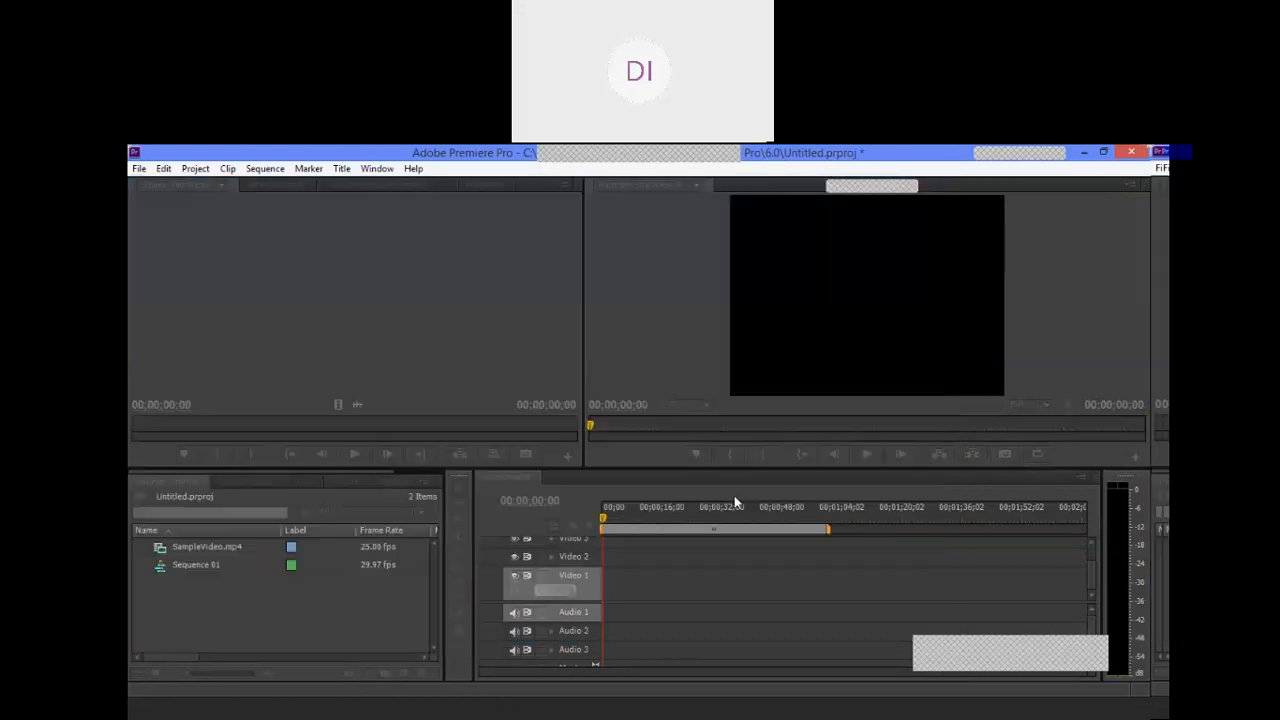
double_click(217, 610)
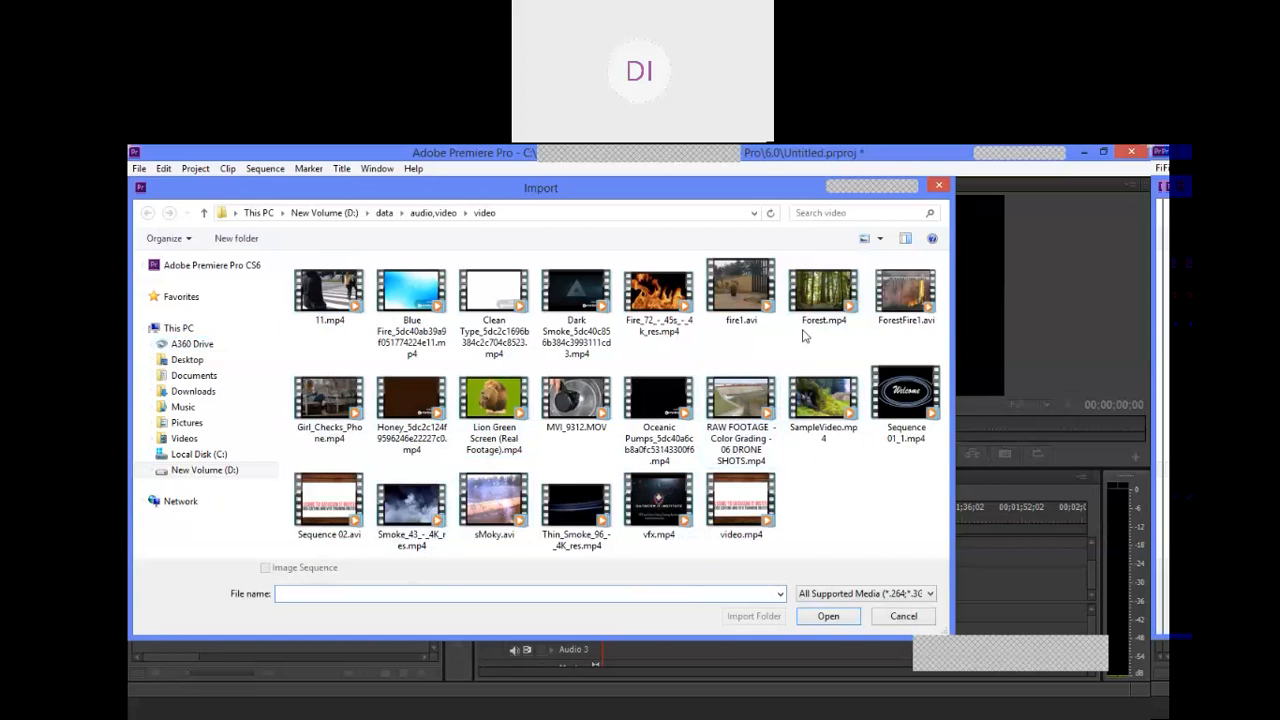
left_click(820, 300)
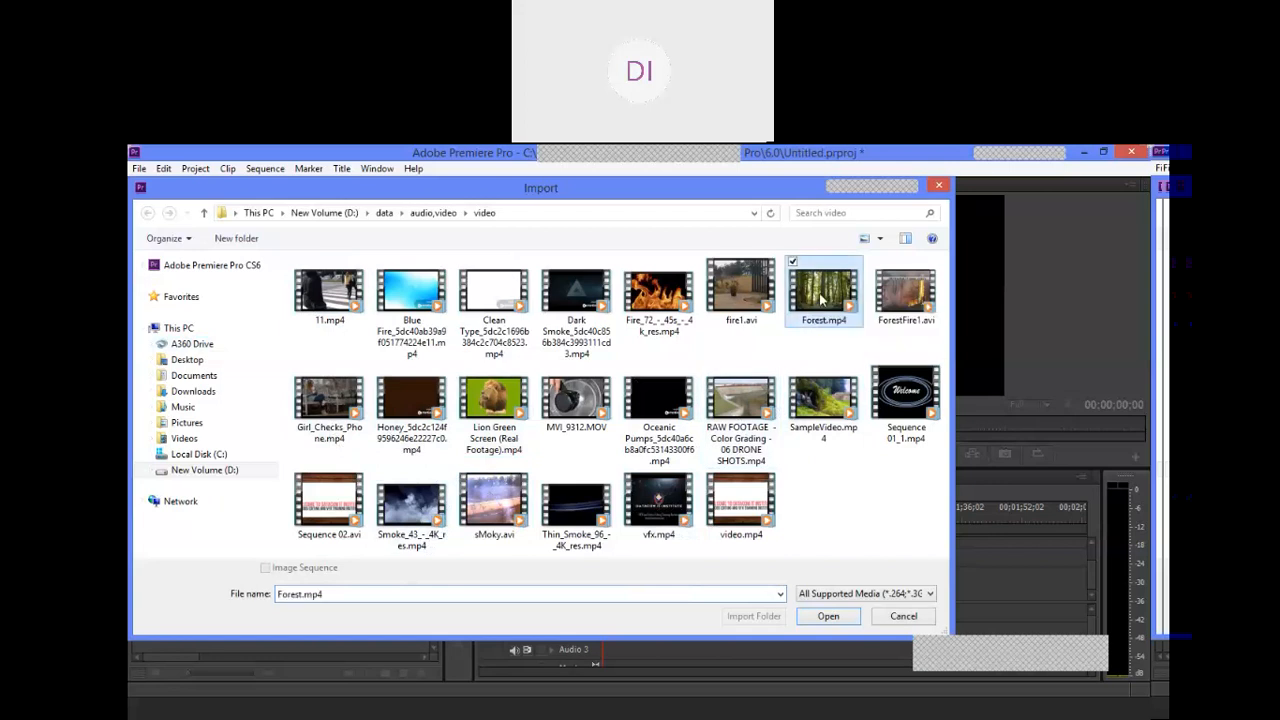
double_click(820, 300)
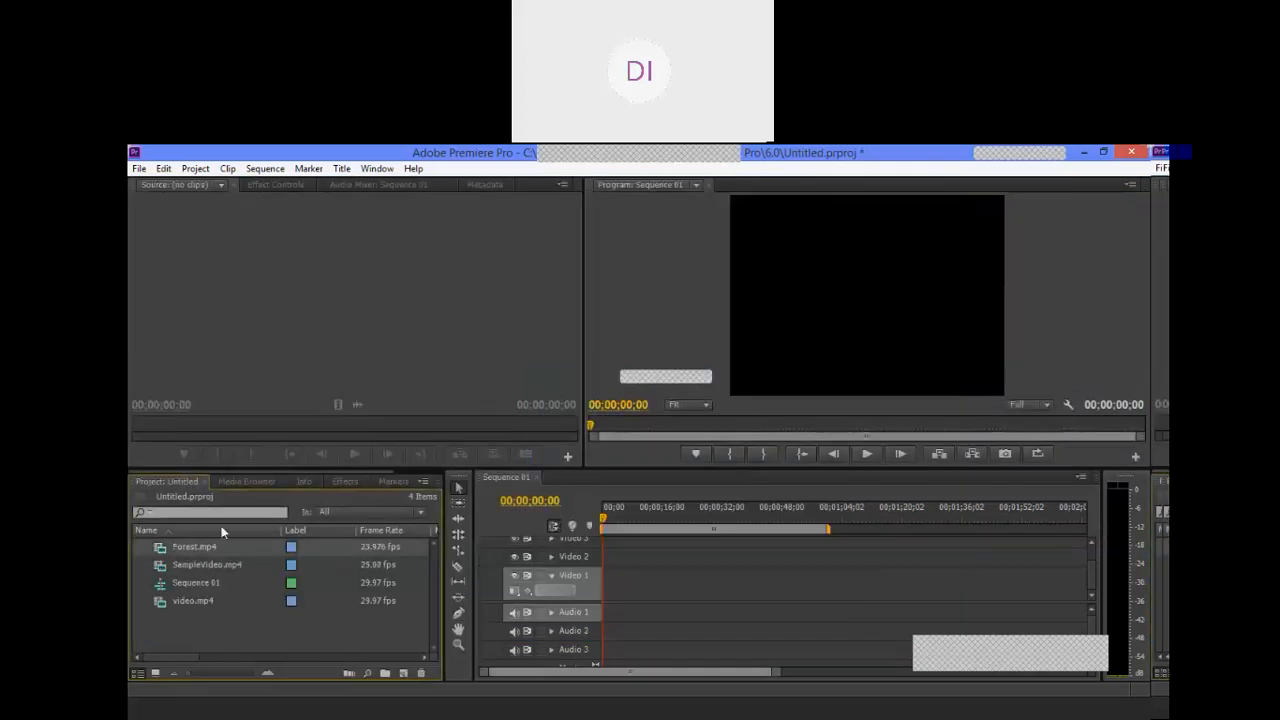
left_click(291, 583)
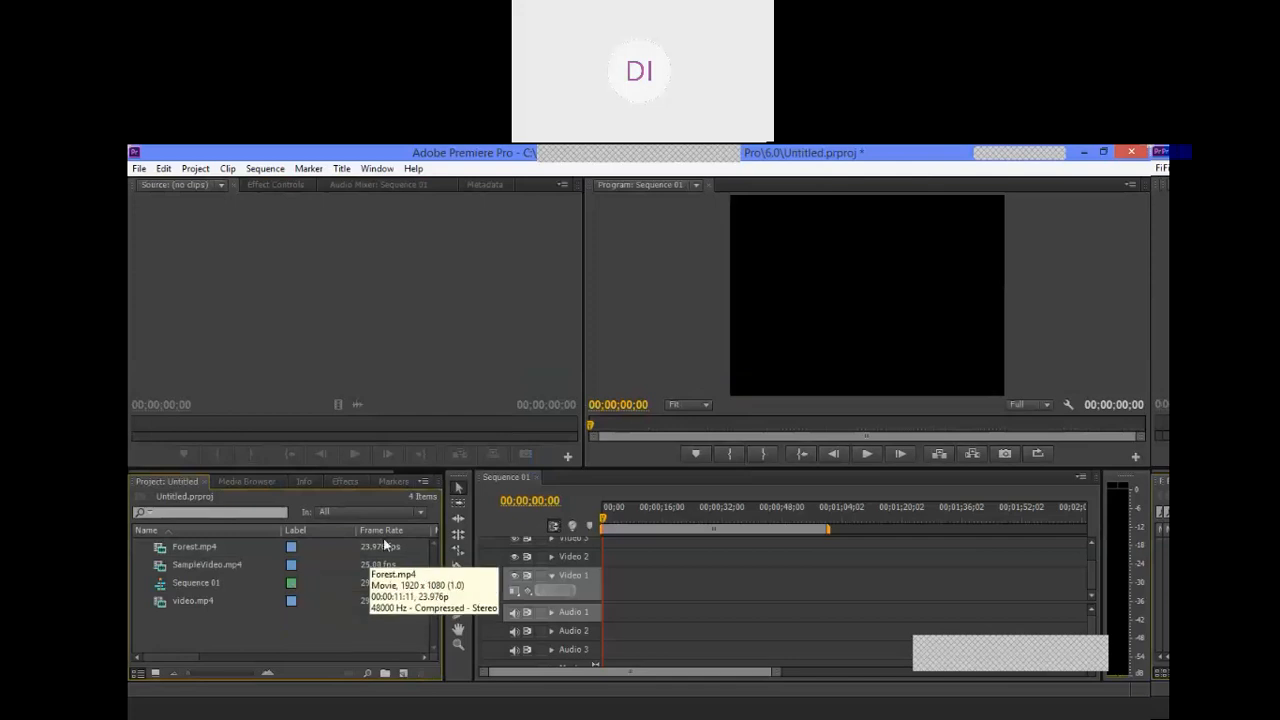
Step: Load SampleVideo.mp4 in the Source monitor and place only its video at the start of Video 1, changing the sequence settings to match
left_click(202, 562)
left_click_drag(202, 562, 329, 300)
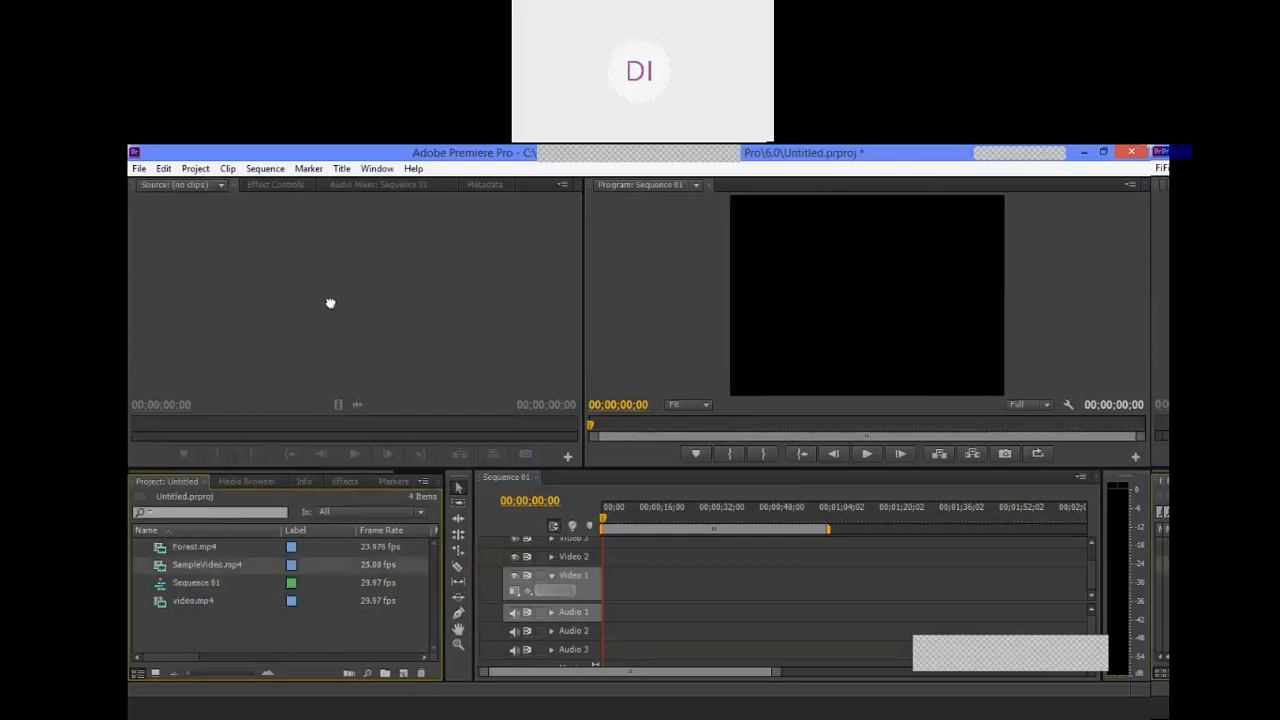
left_click_drag(338, 396, 580, 606)
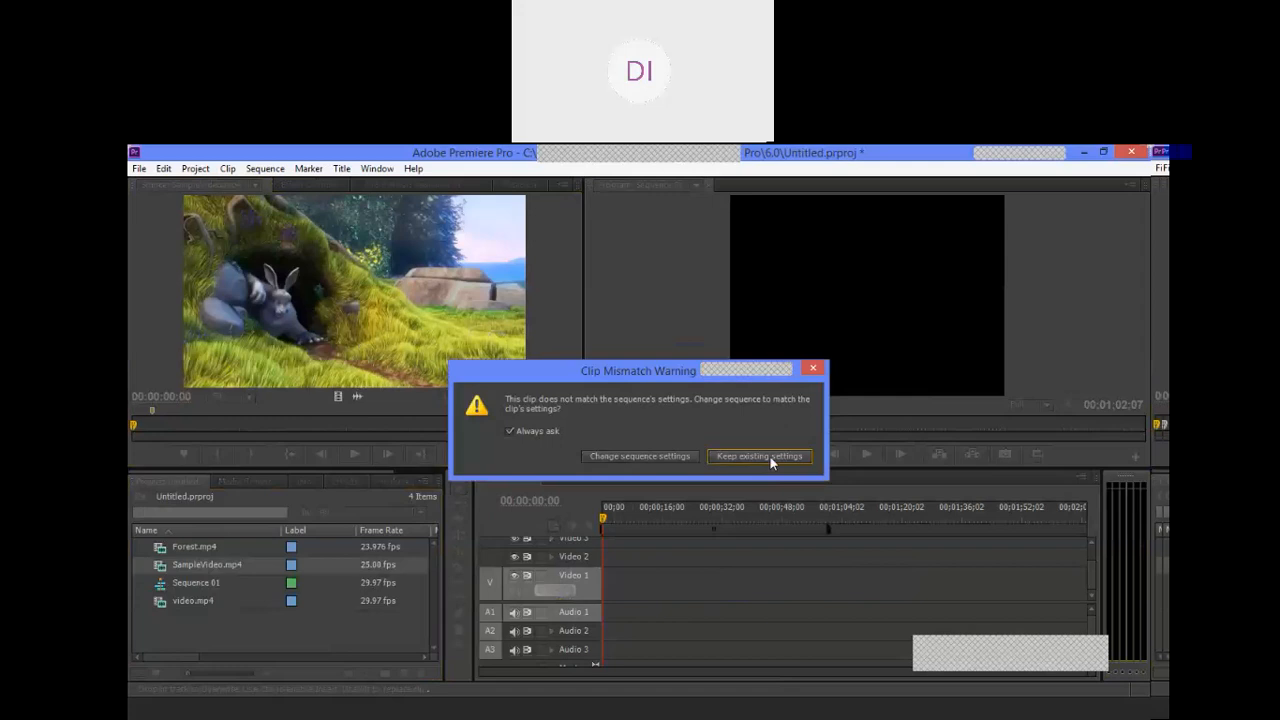
left_click(663, 456)
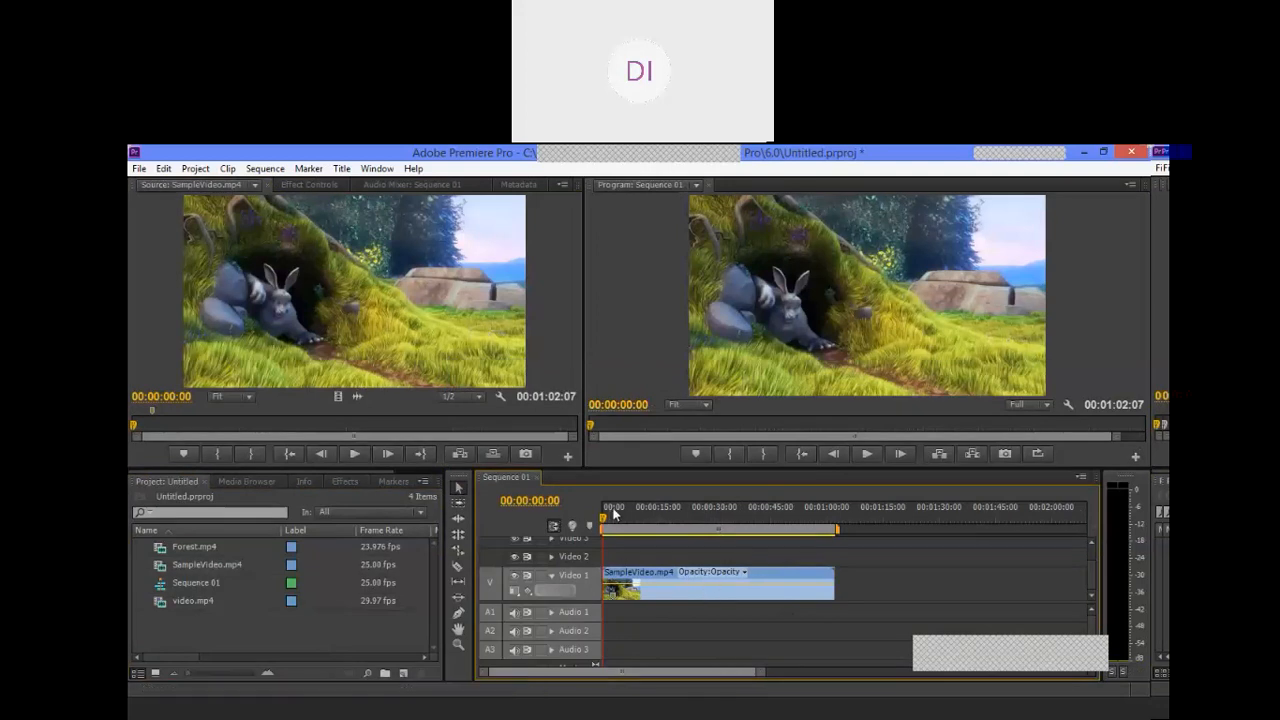
Step: Scrub the sequence to 00:00:16:15 and clear the SampleVideo.mp4 clip from Video 1
left_click_drag(605, 524, 668, 526)
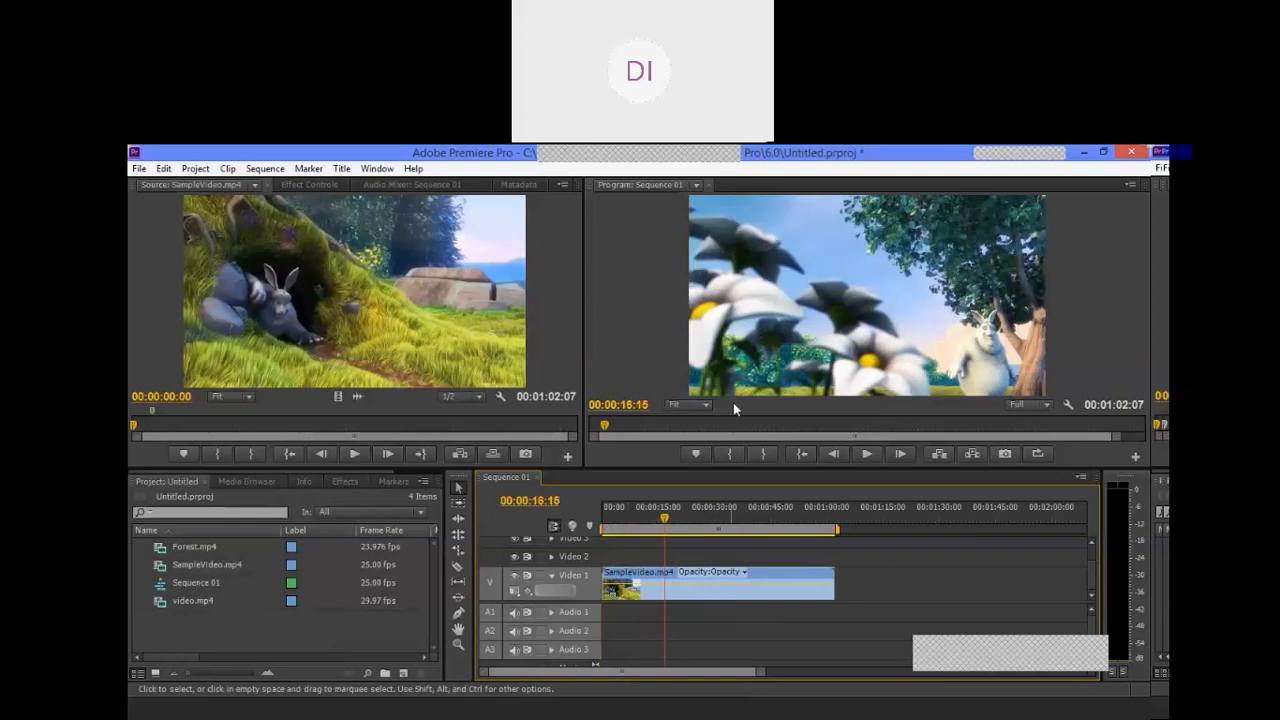
right_click(733, 585)
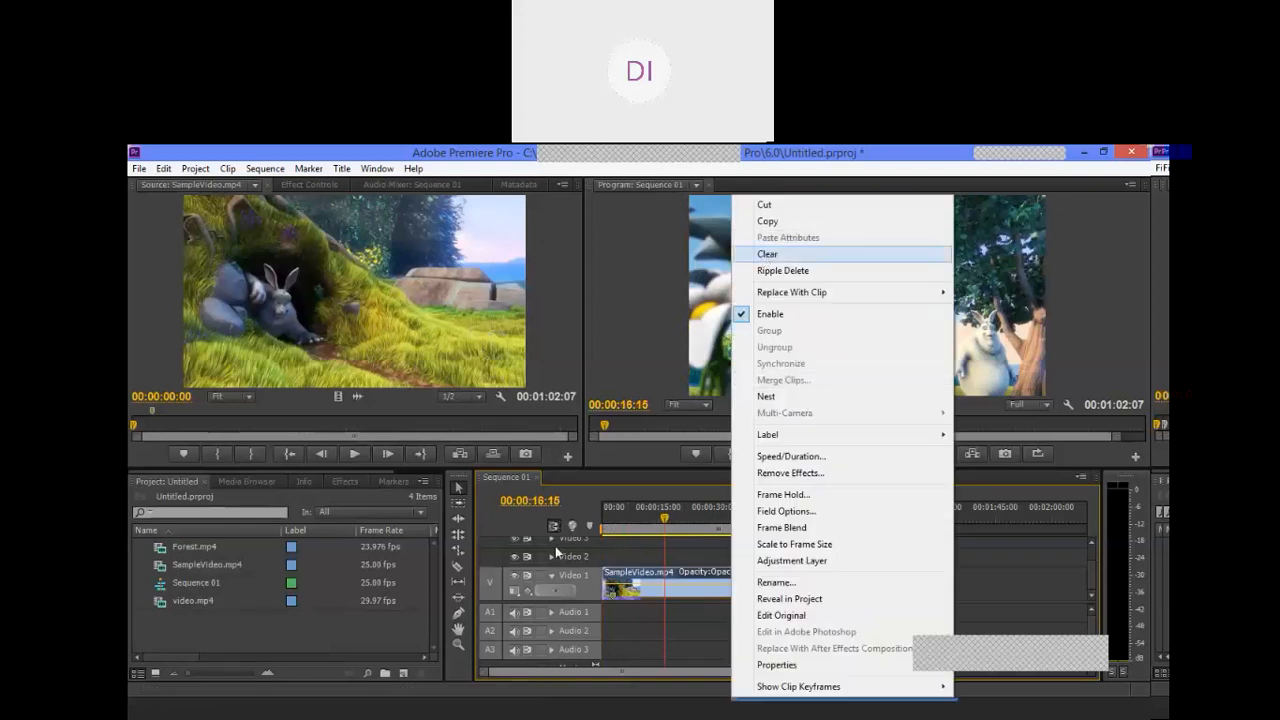
key("Return")
Step: Place SampleVideo.mp4 with its audio at the start of the timeline, and cut it out again
left_click_drag(336, 283, 579, 594)
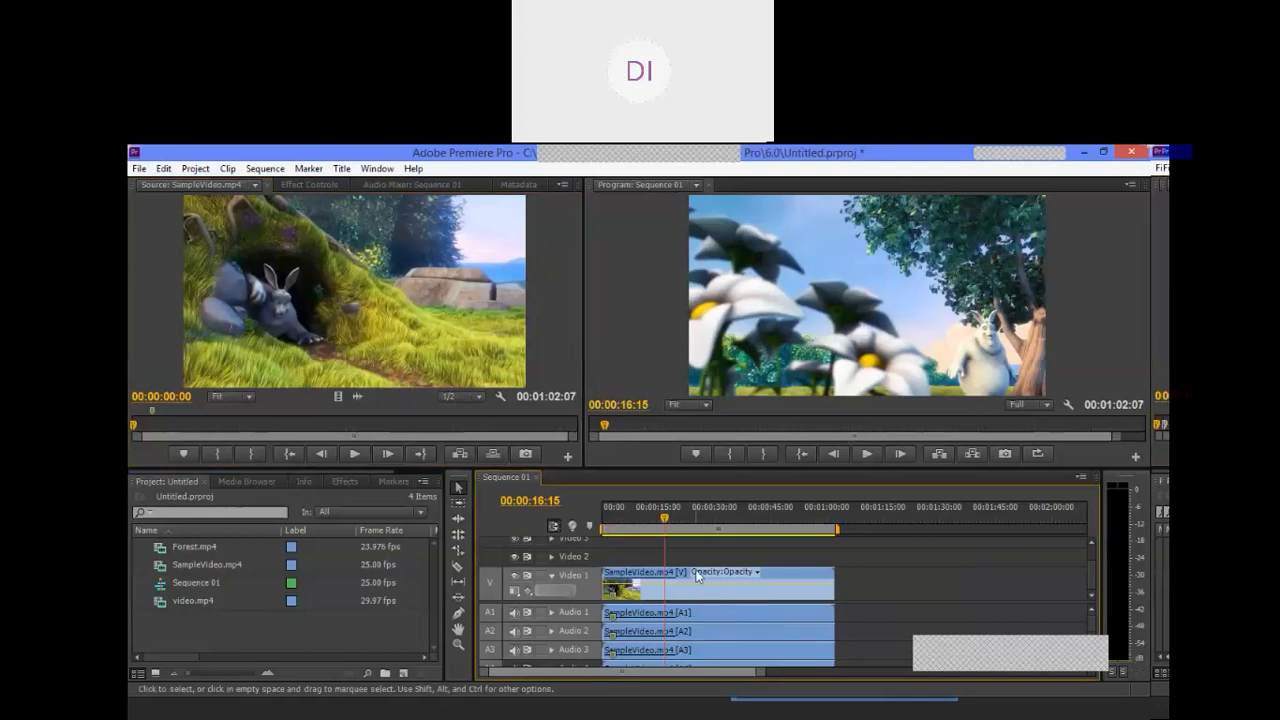
right_click(790, 590)
left_click(822, 204)
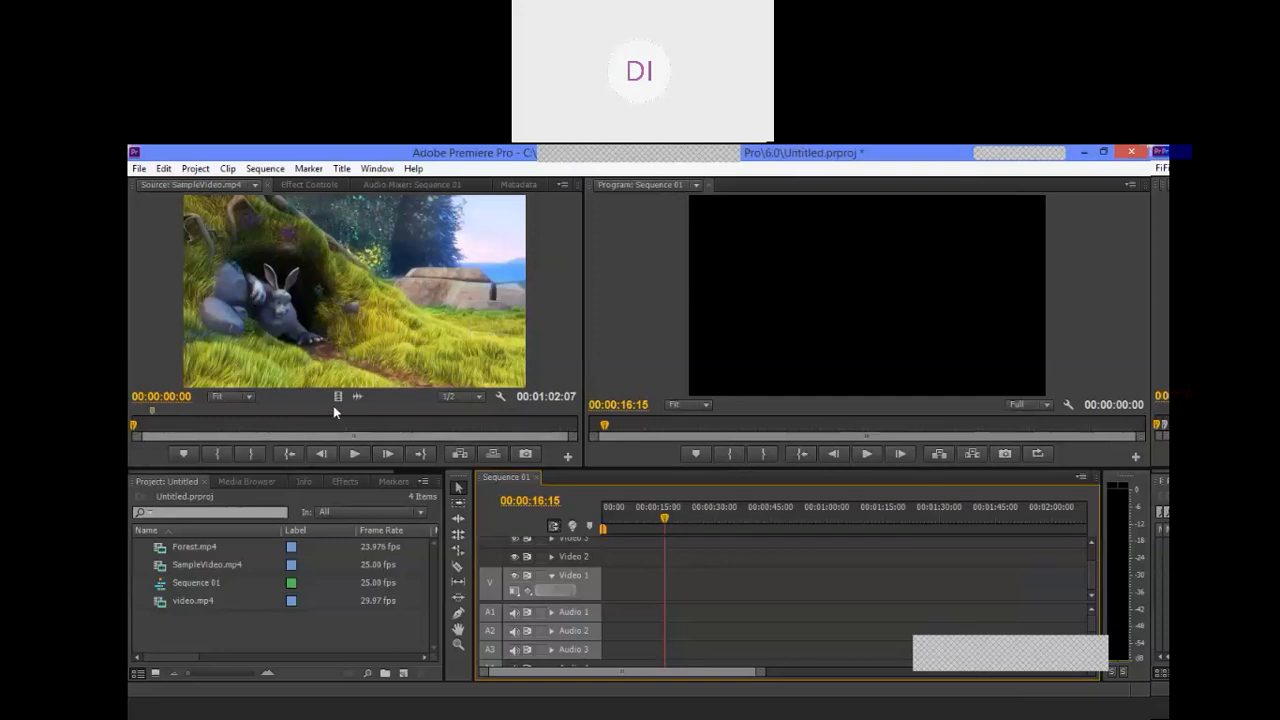
Step: Place only the video of SampleVideo.mp4 at the start of Video 1 and briefly play the sequence from the beginning
left_click_drag(334, 398, 585, 600)
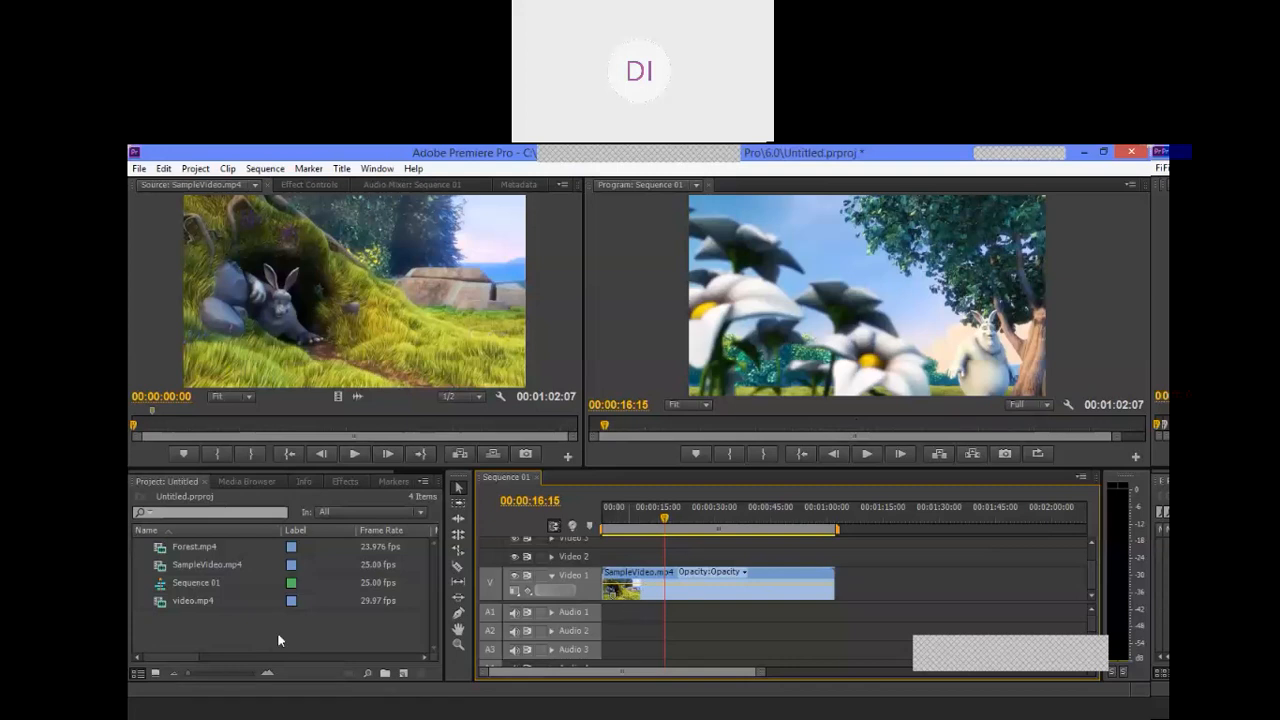
key("Home")
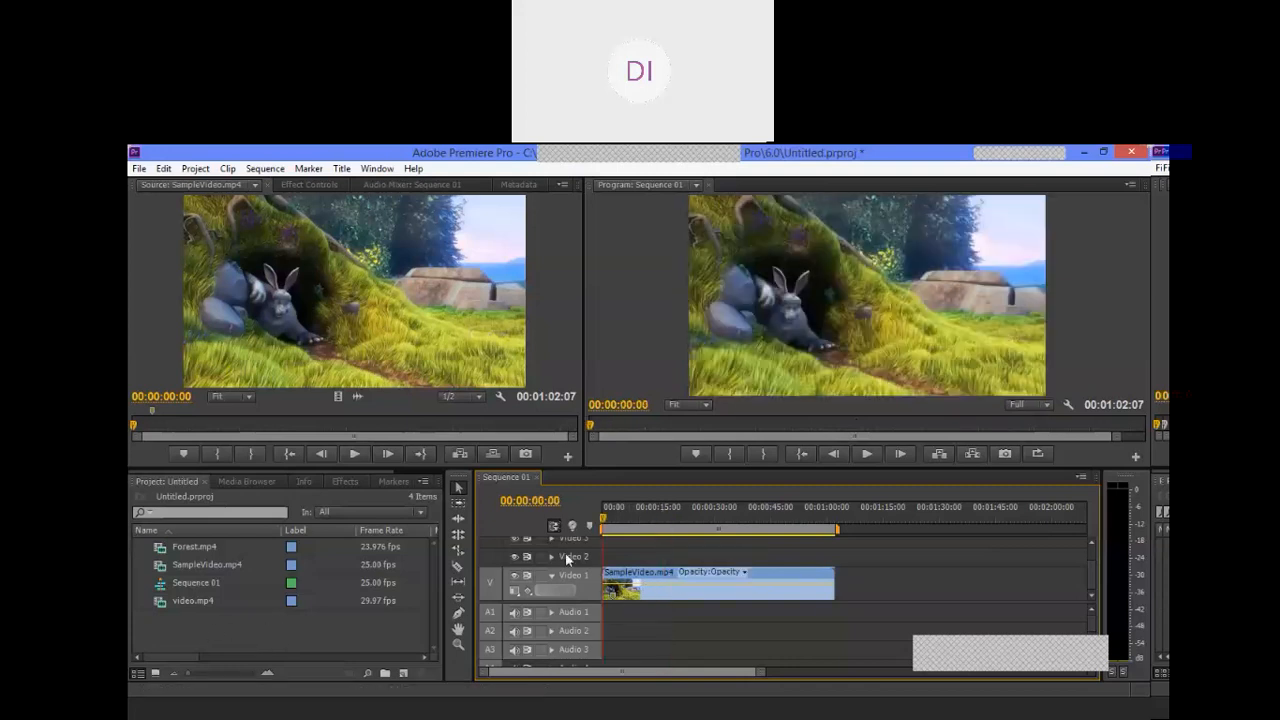
left_click(867, 454)
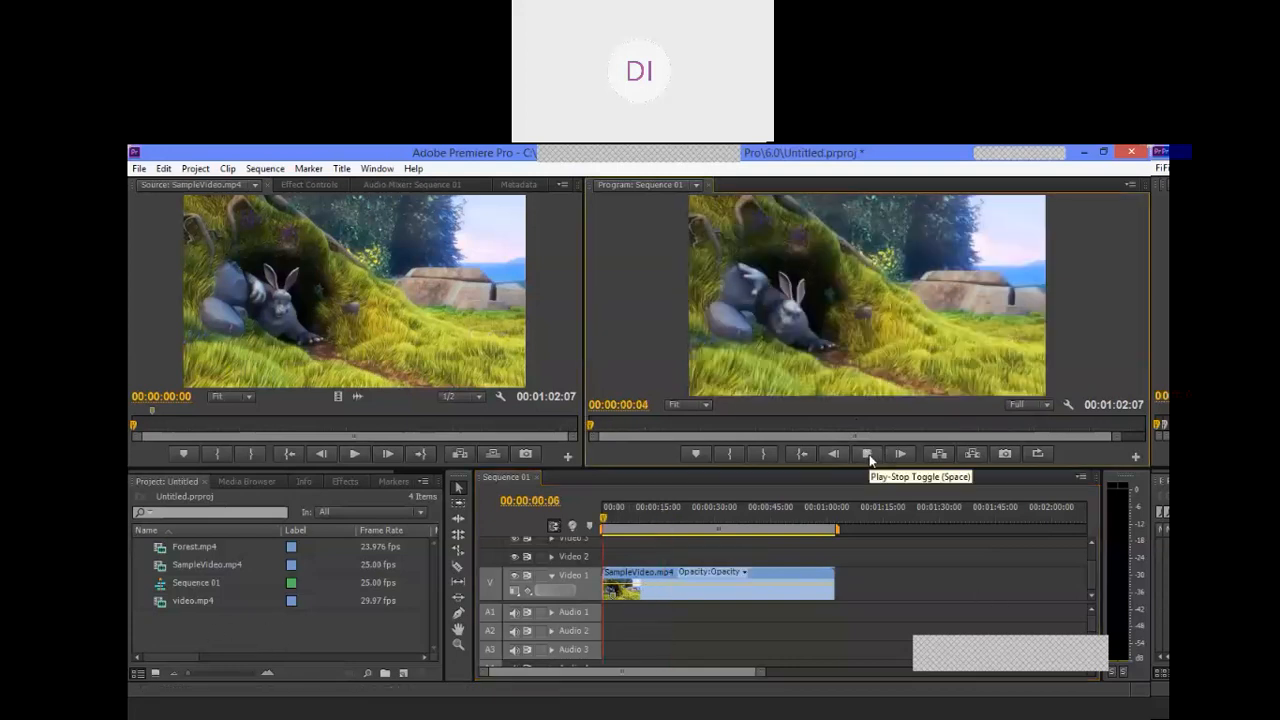
left_click(869, 454)
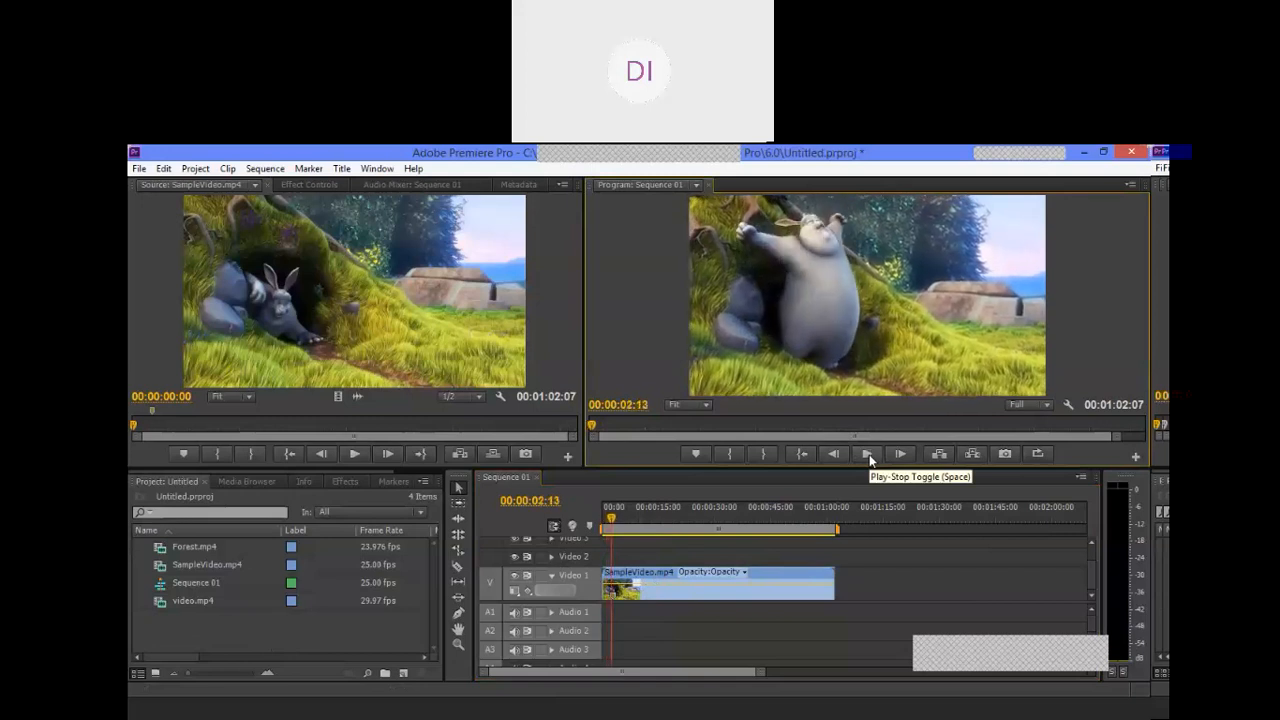
Step: Import the "Turning Point - FREE Chill Instrumental Rap Beat.mp4" music file from the audio folder inside audio,video
double_click(191, 632)
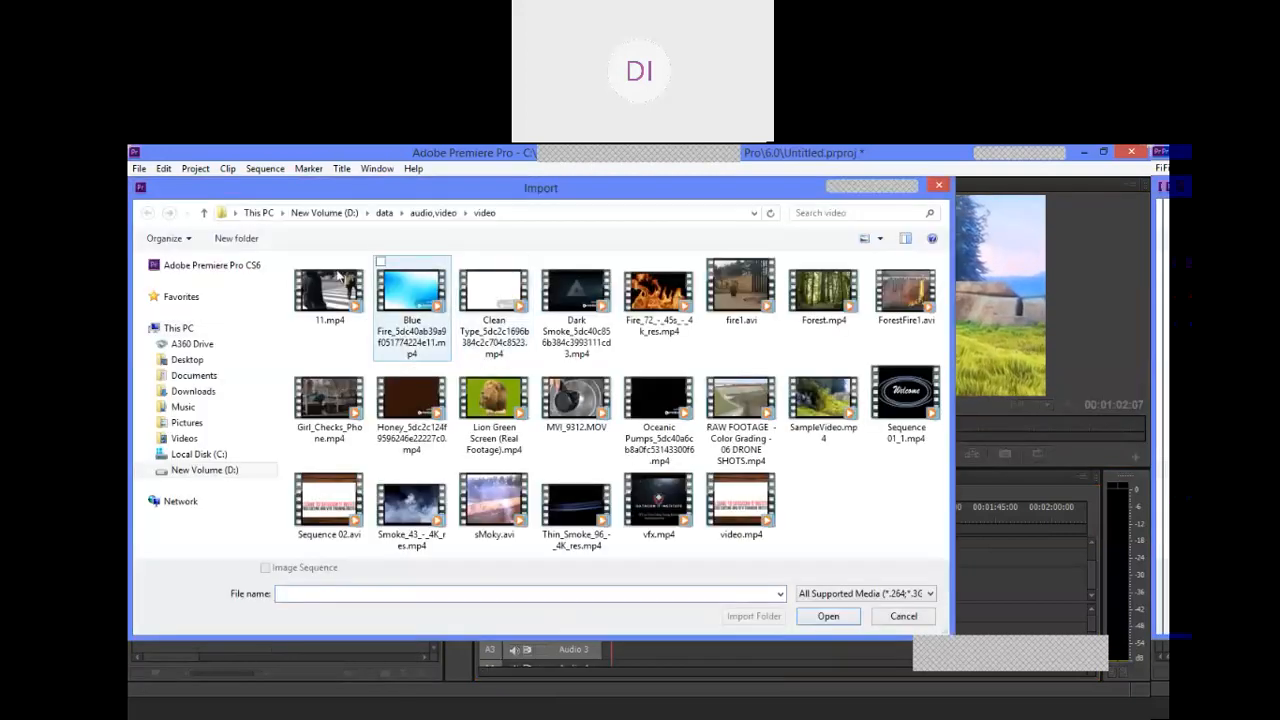
left_click(430, 213)
double_click(331, 285)
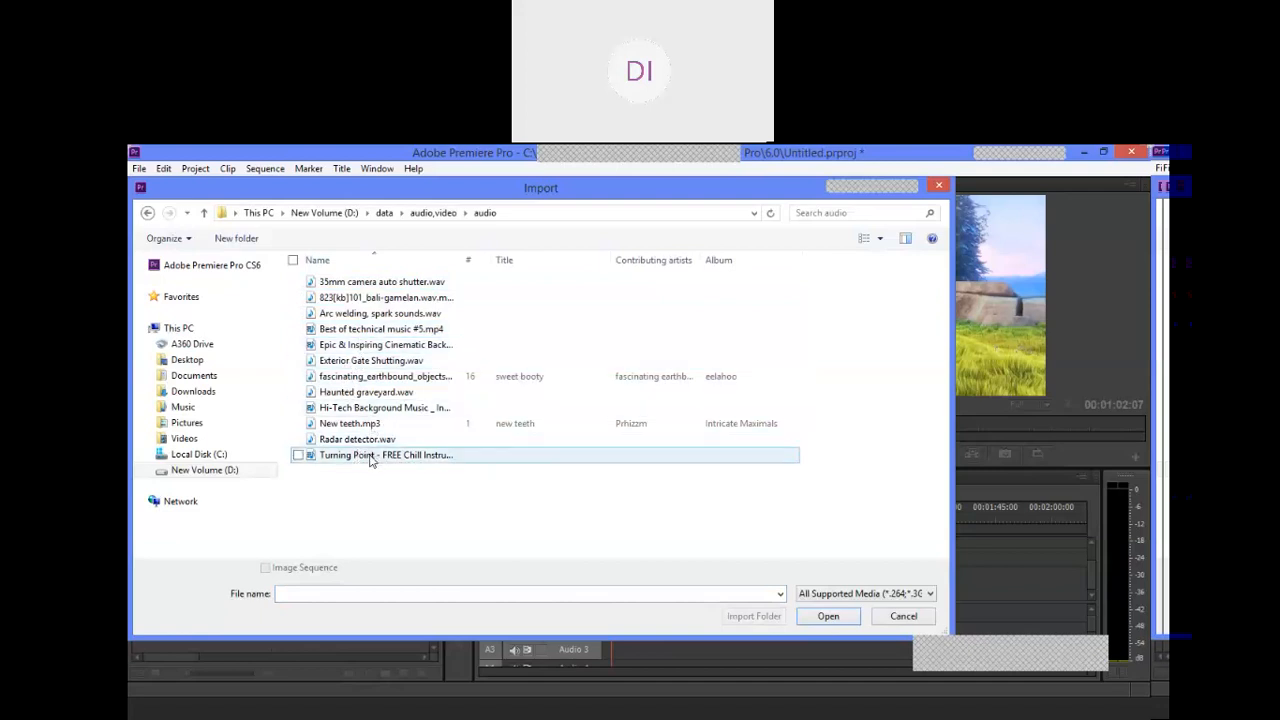
double_click(370, 456)
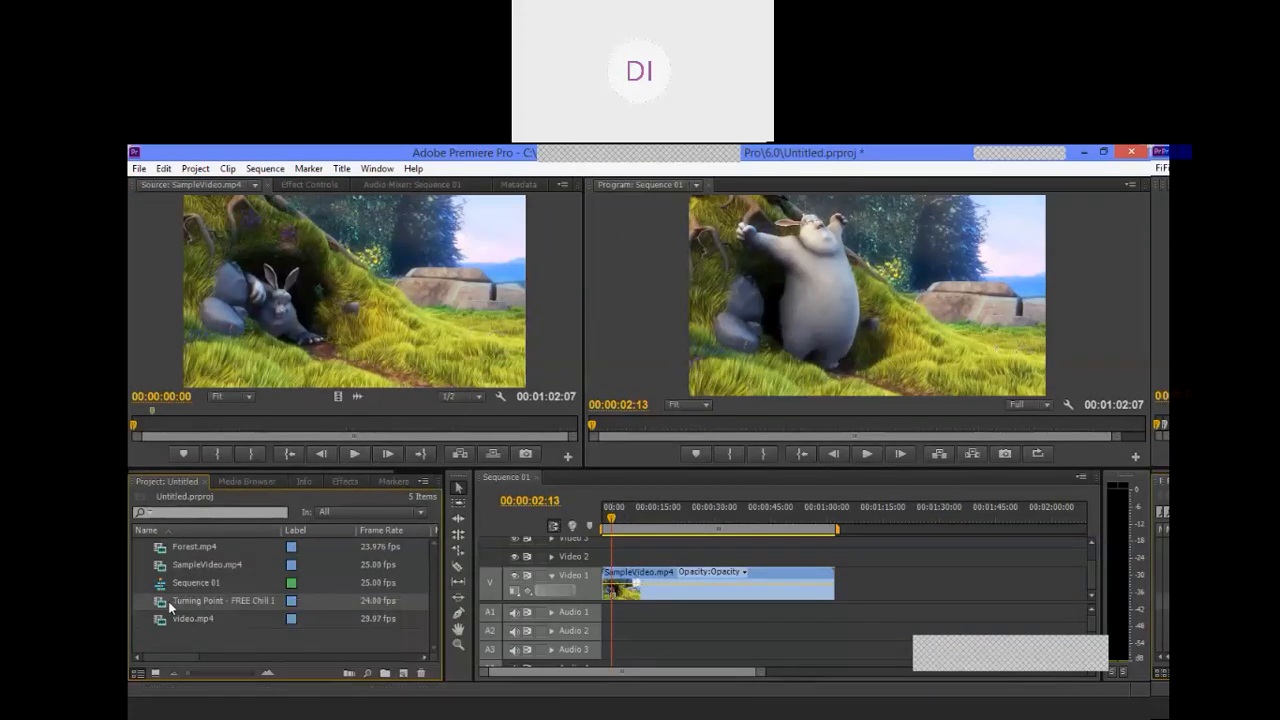
Step: Load the Turning Point music clip in the Source monitor and listen to it from the start and from about 00:00:30:14
left_click_drag(189, 599, 269, 411)
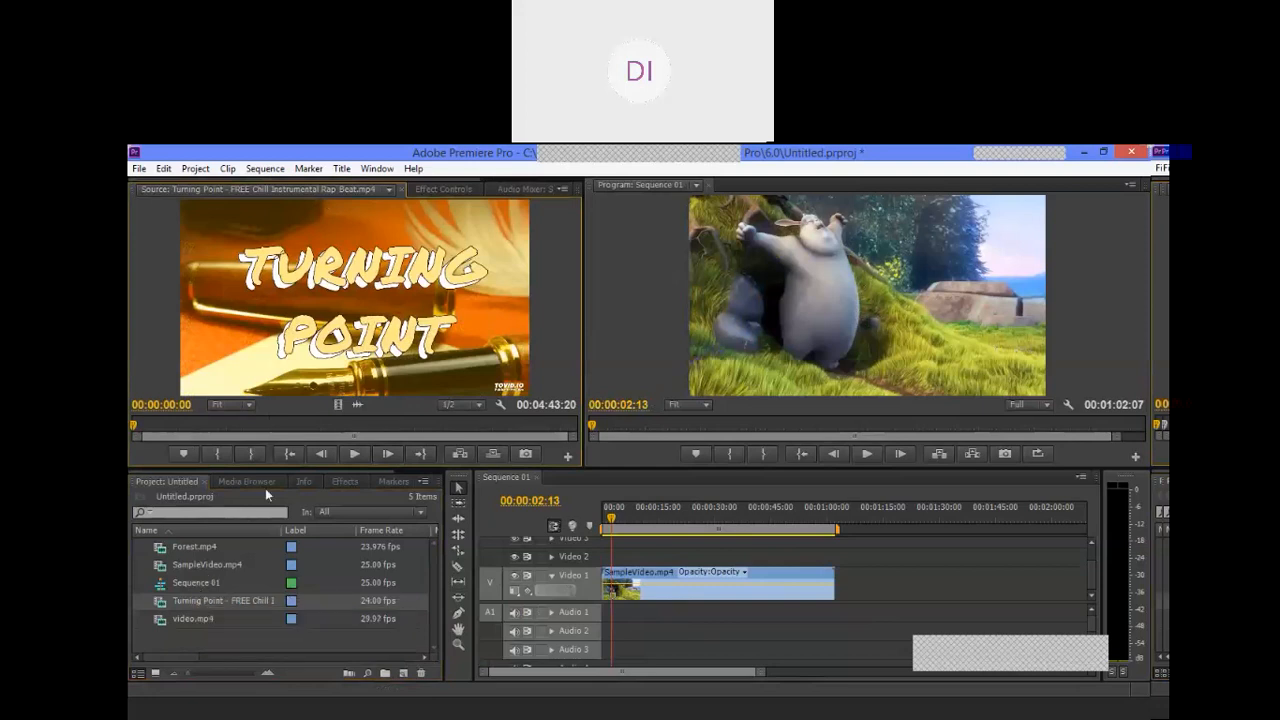
left_click(180, 600)
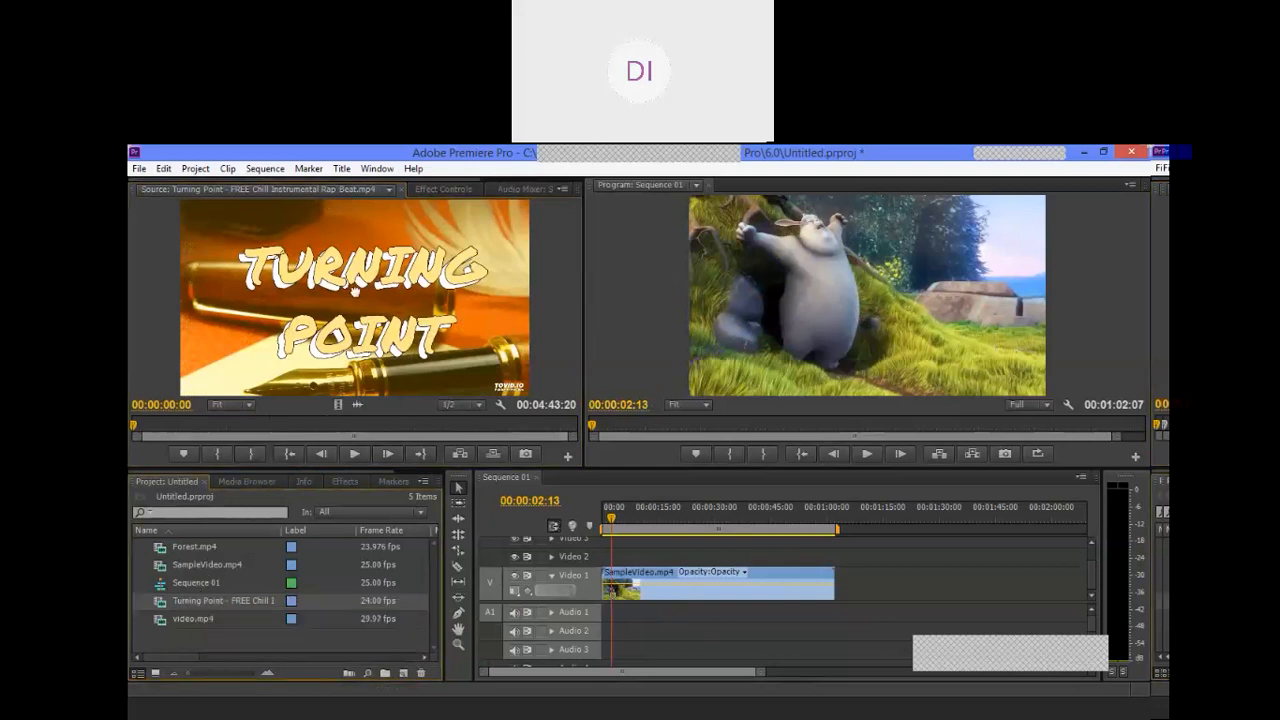
left_click(350, 453)
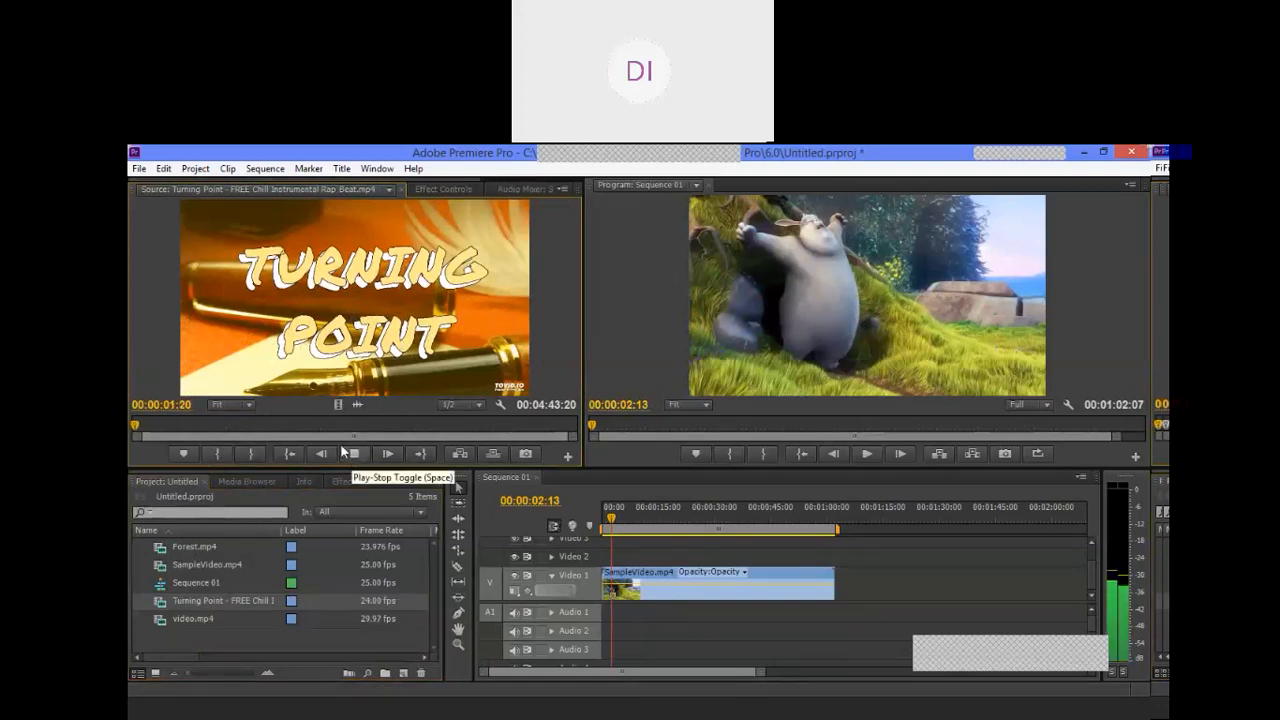
left_click(180, 426)
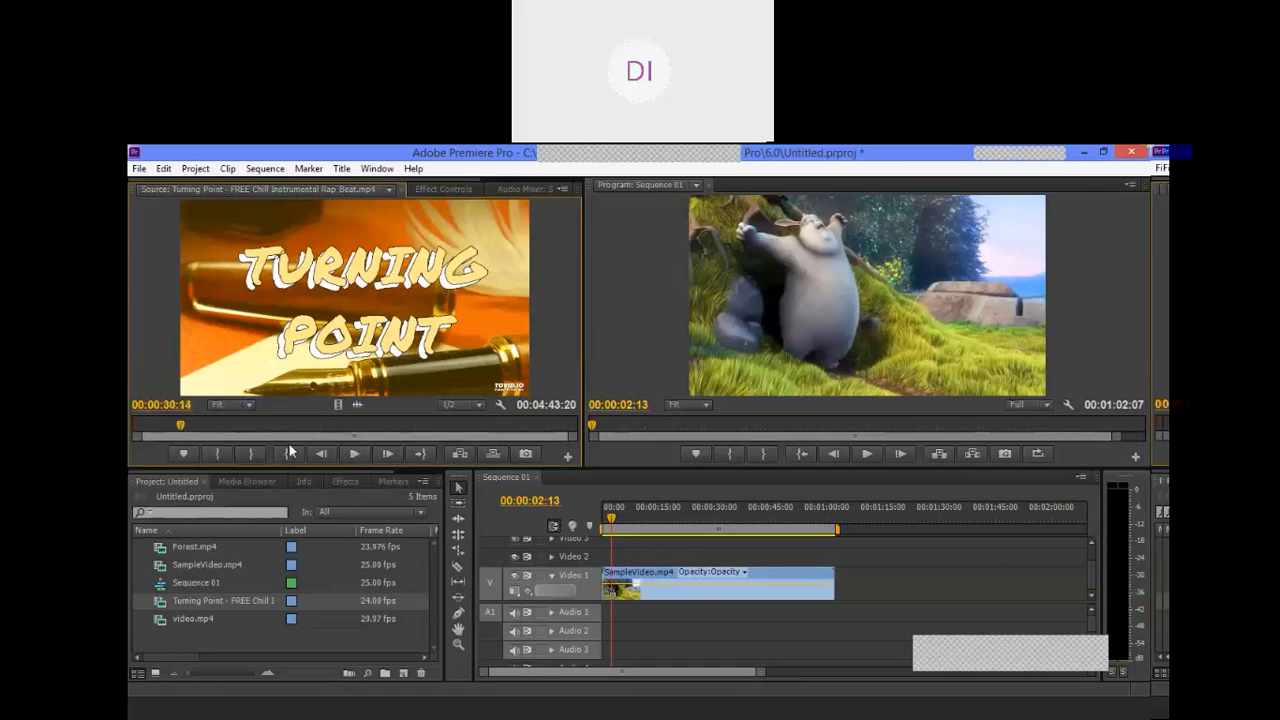
left_click(354, 456)
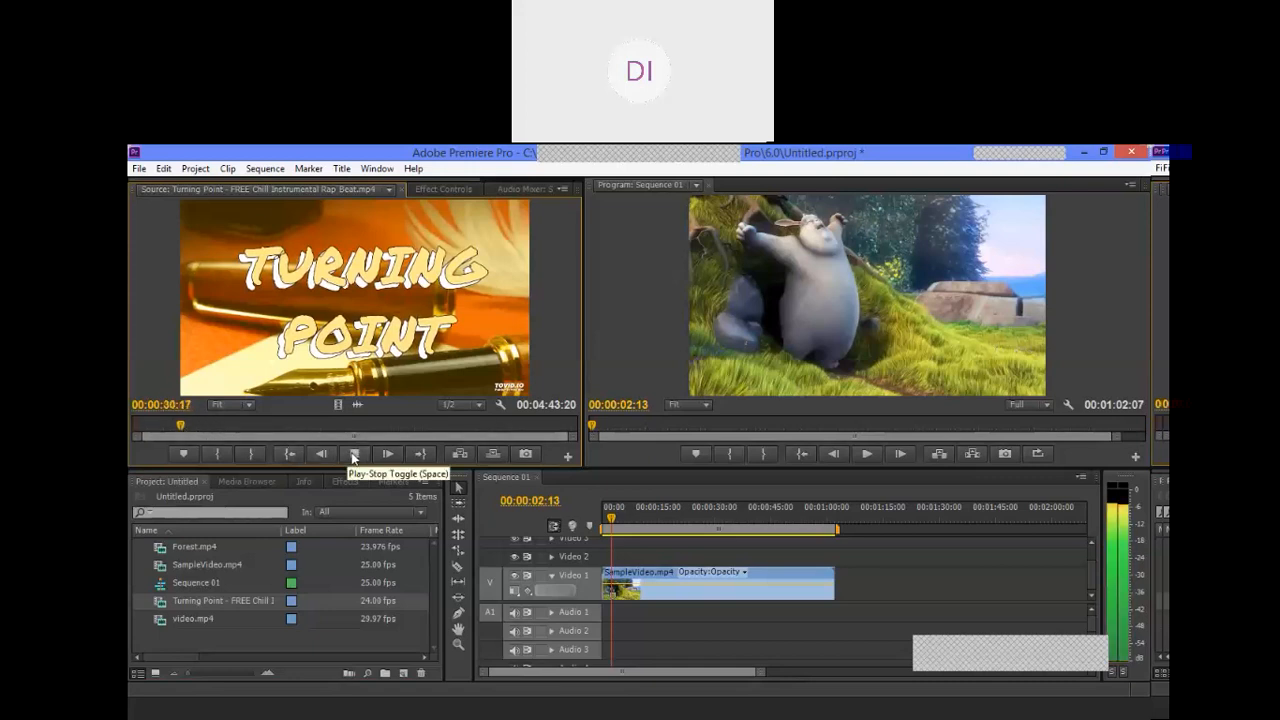
left_click(354, 456)
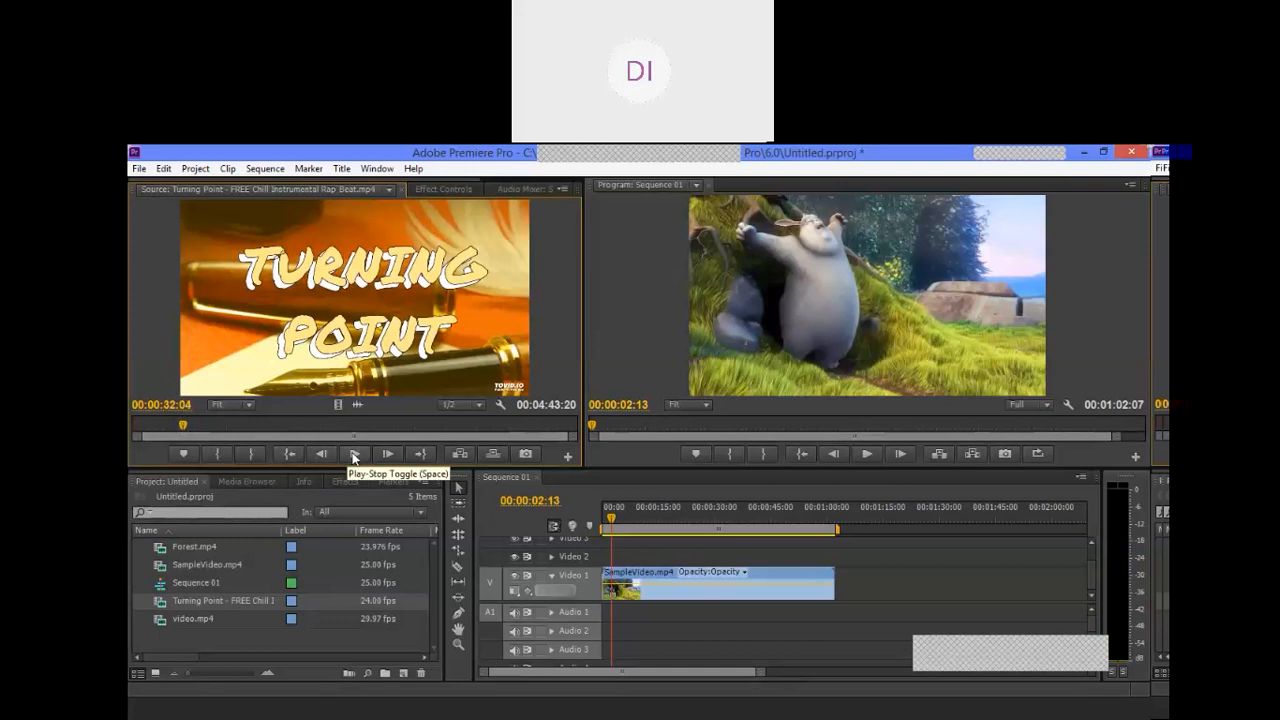
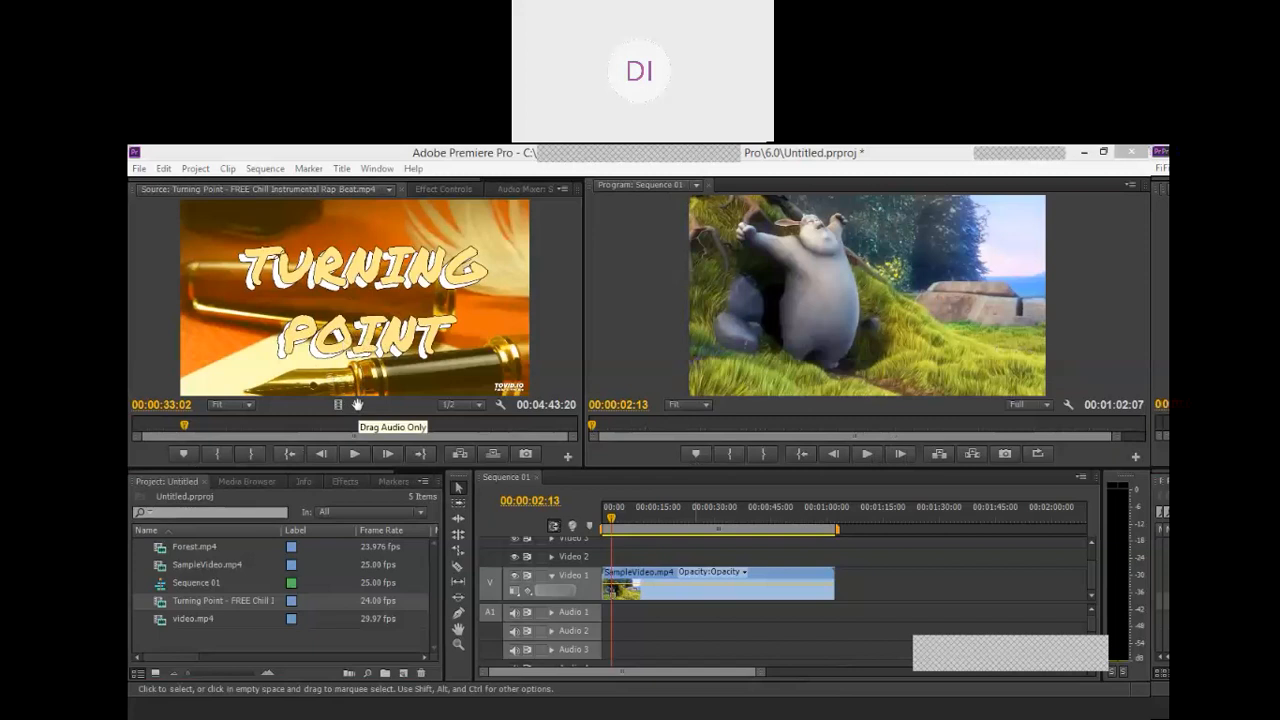
Step: Place only the audio of Turning Point at the start of Audio 1 and play the sequence briefly from the beginning
left_click_drag(358, 406, 604, 615)
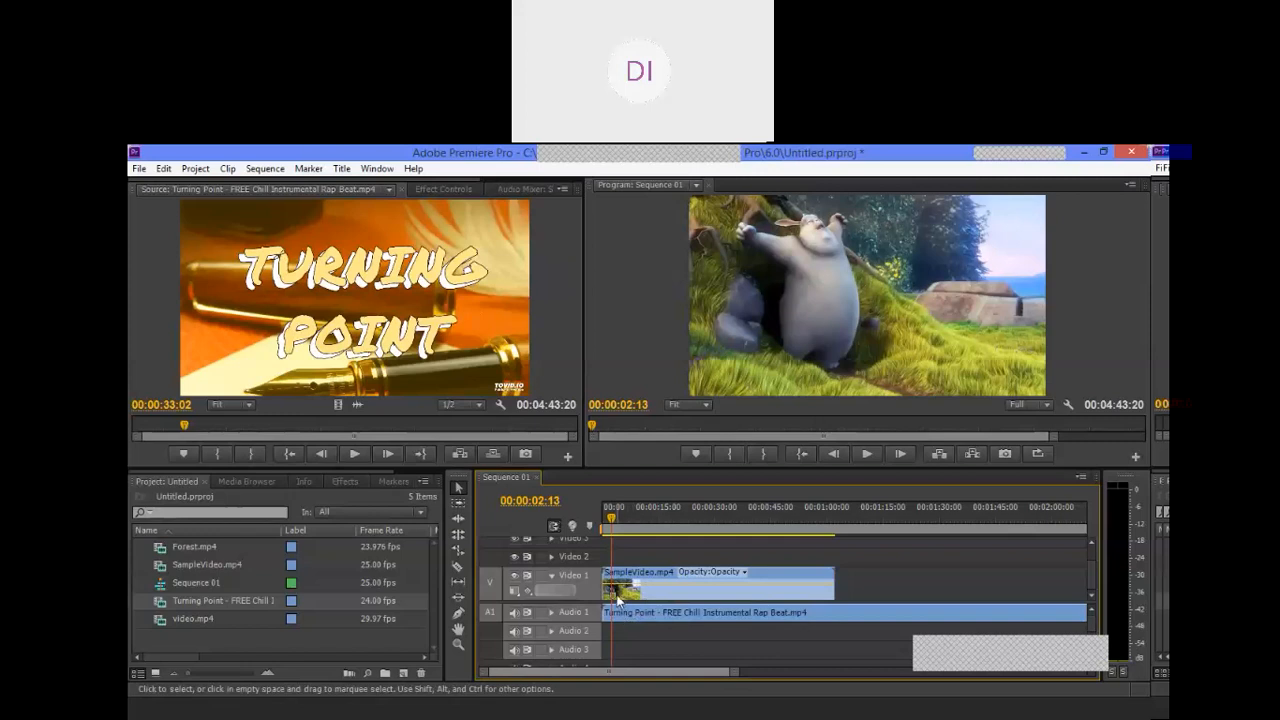
left_click(609, 512)
left_click_drag(609, 512, 603, 512)
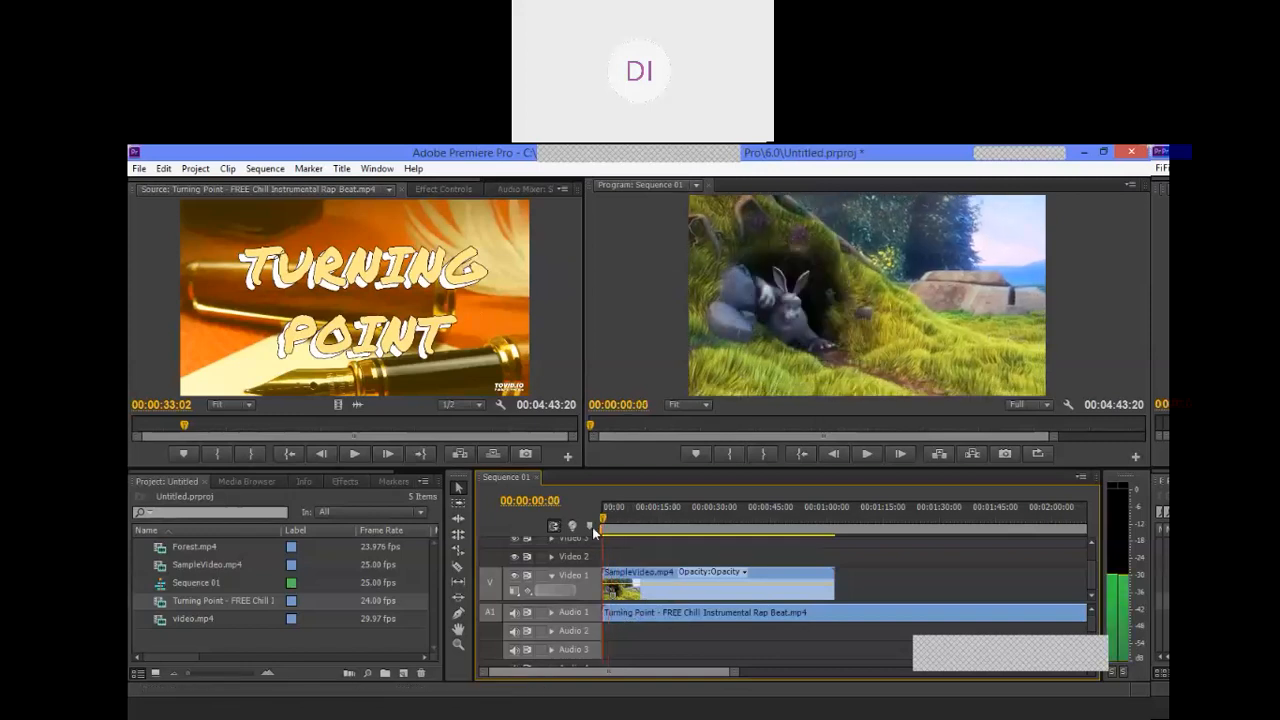
left_click(866, 454)
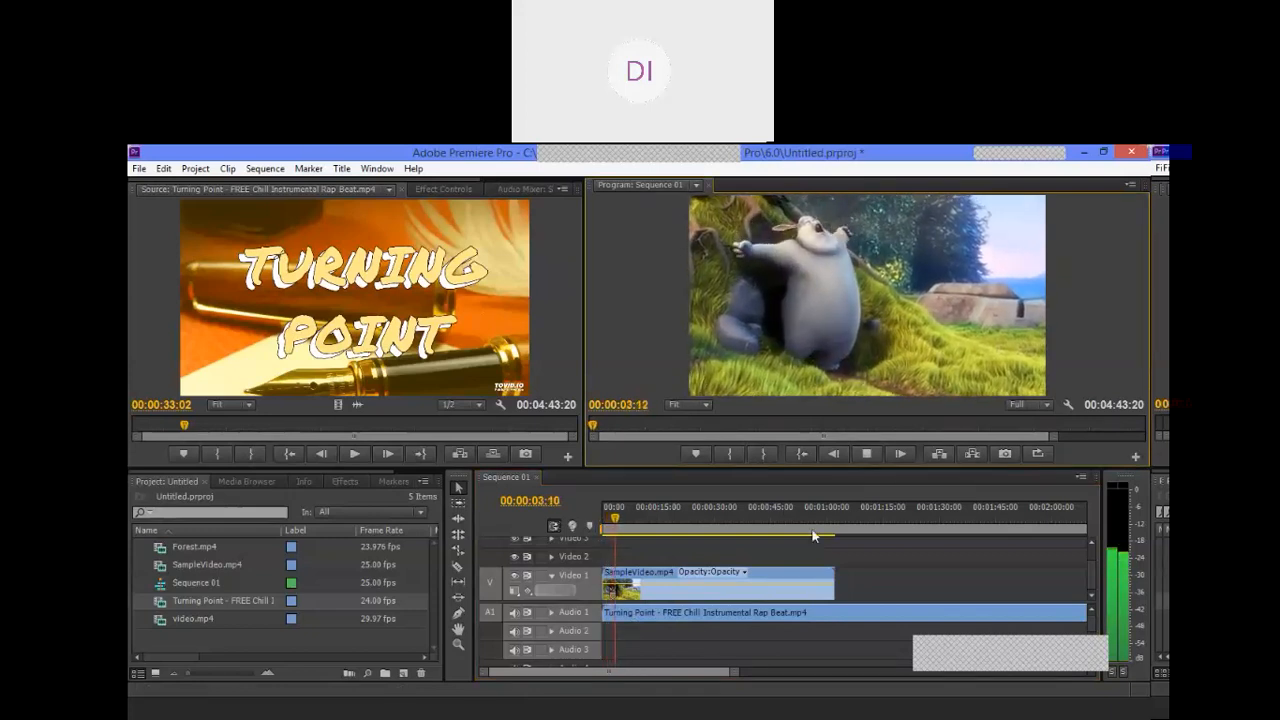
left_click(867, 455)
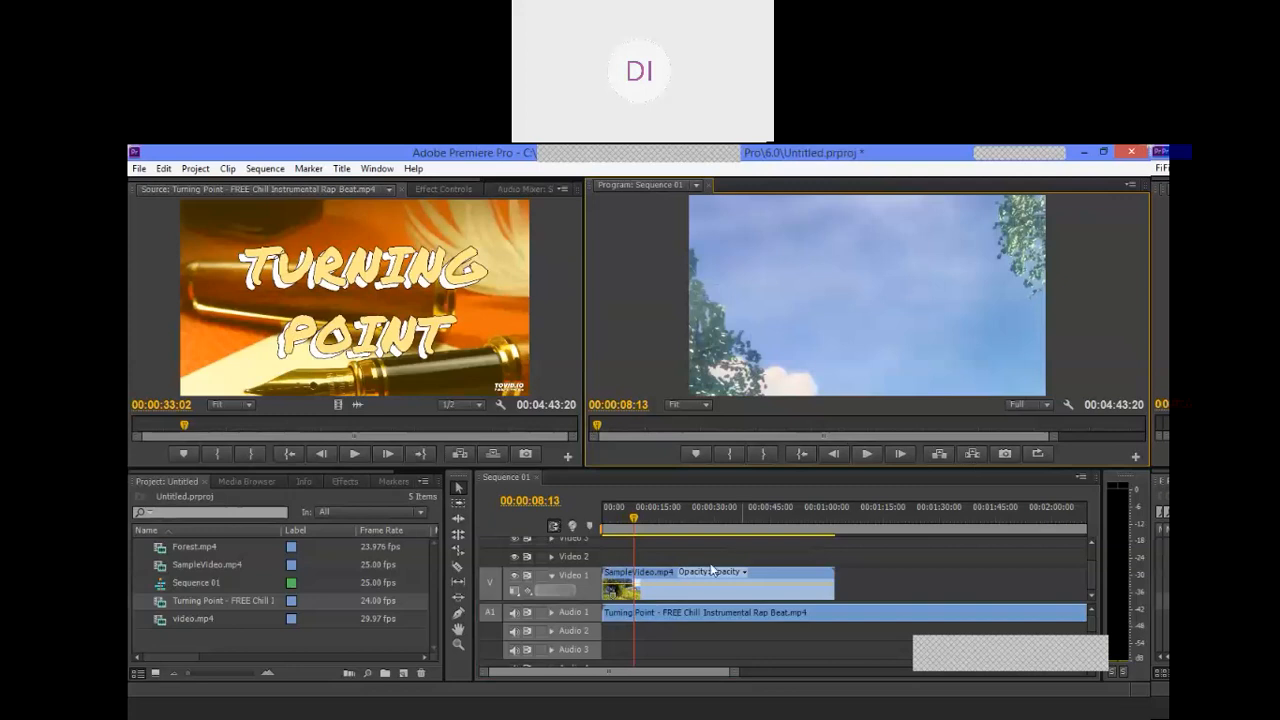
Step: Clear the Turning Point audio clip from Audio 1
left_click(680, 617)
right_click(680, 617)
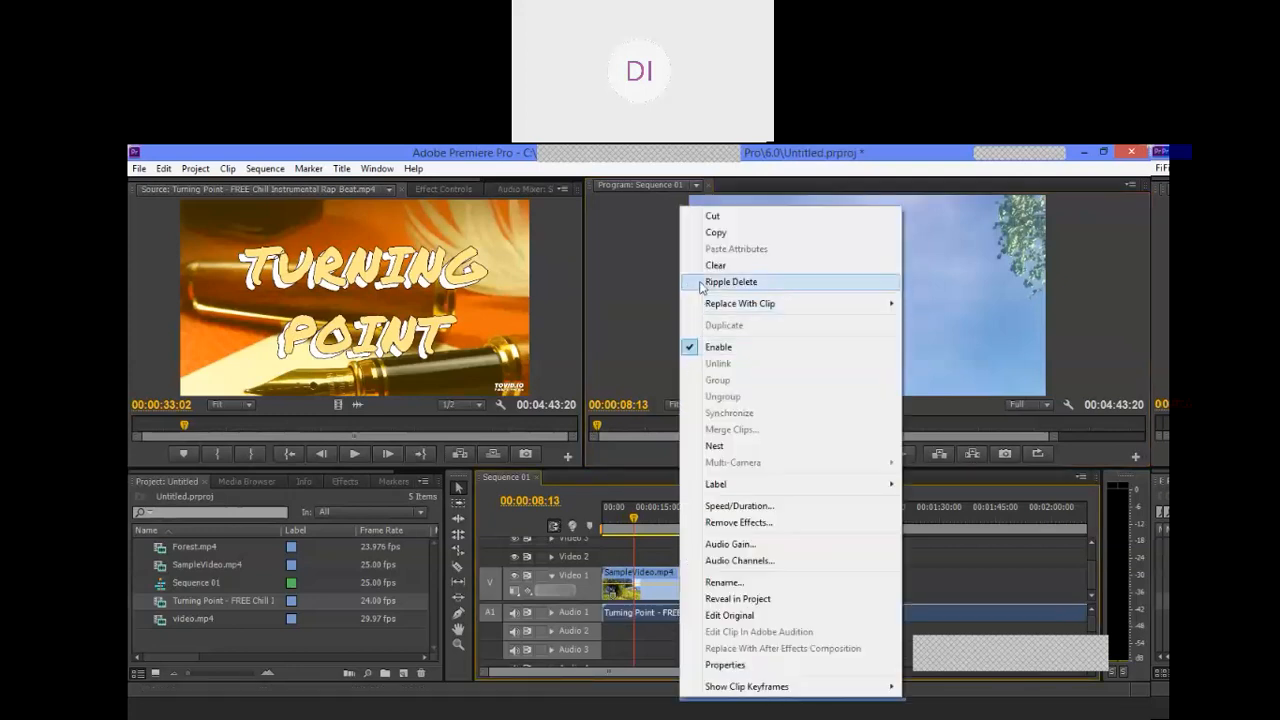
left_click(710, 261)
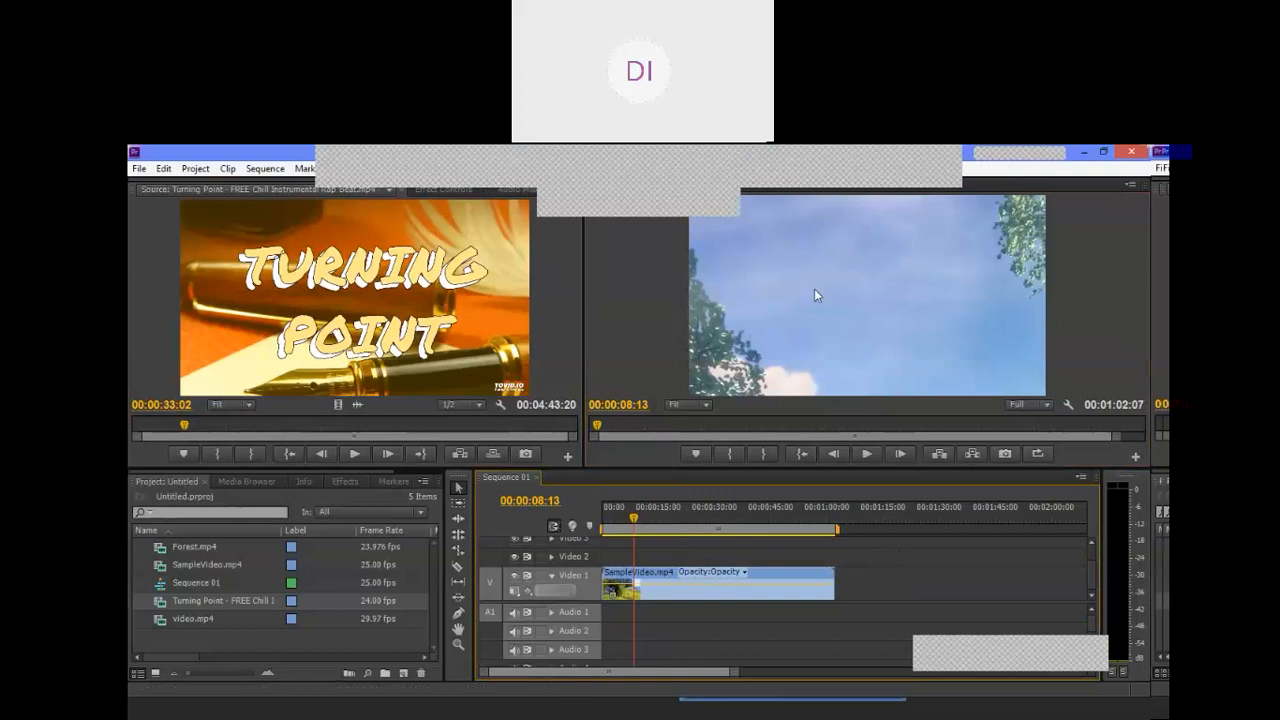
Step: Move the playhead to 00:00:18:00 and shrink the SampleVideo.mp4 picture in the Program monitor to a Scale of about 45.1
left_click_drag(634, 519, 670, 521)
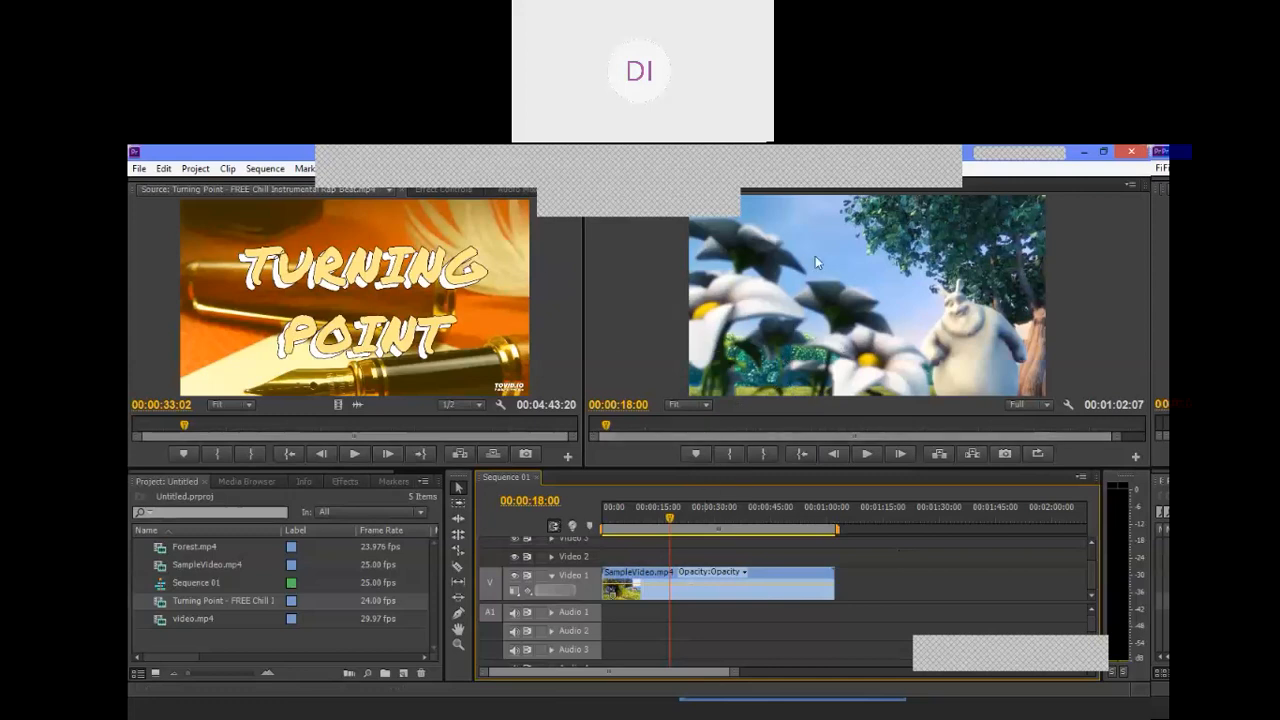
left_click_drag(538, 199, 305, 197)
left_click(820, 282)
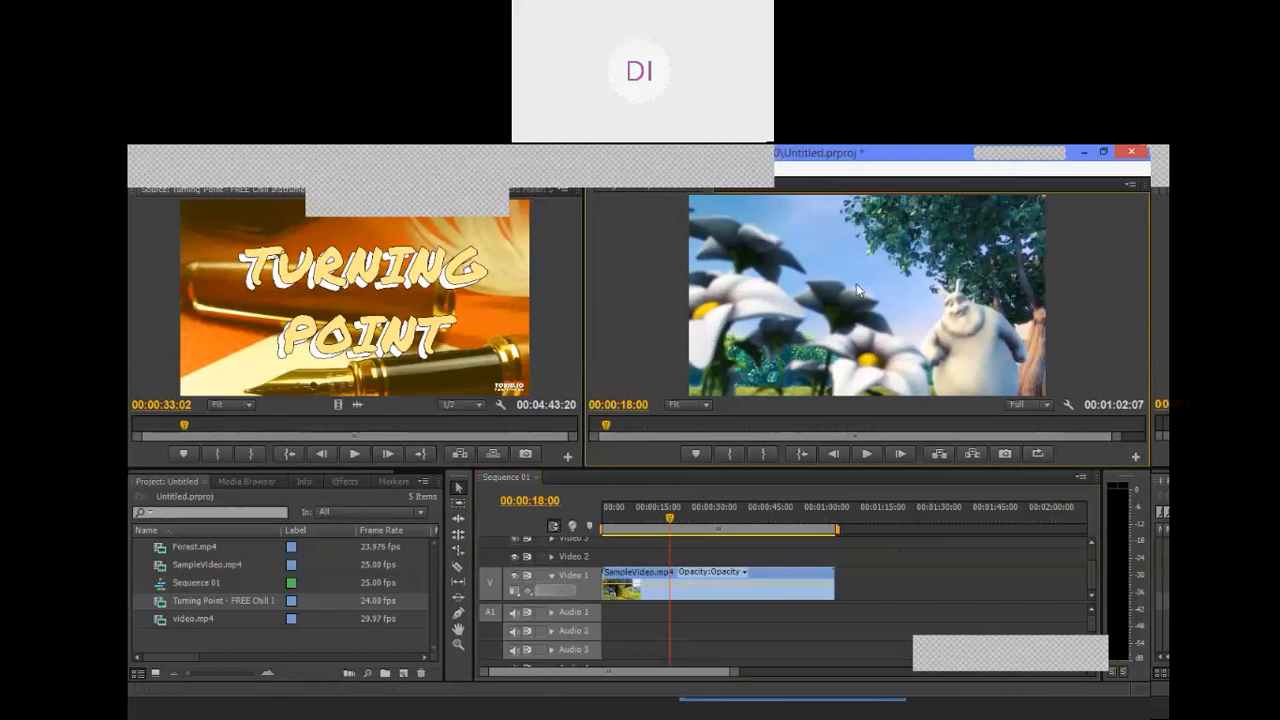
left_click(856, 290)
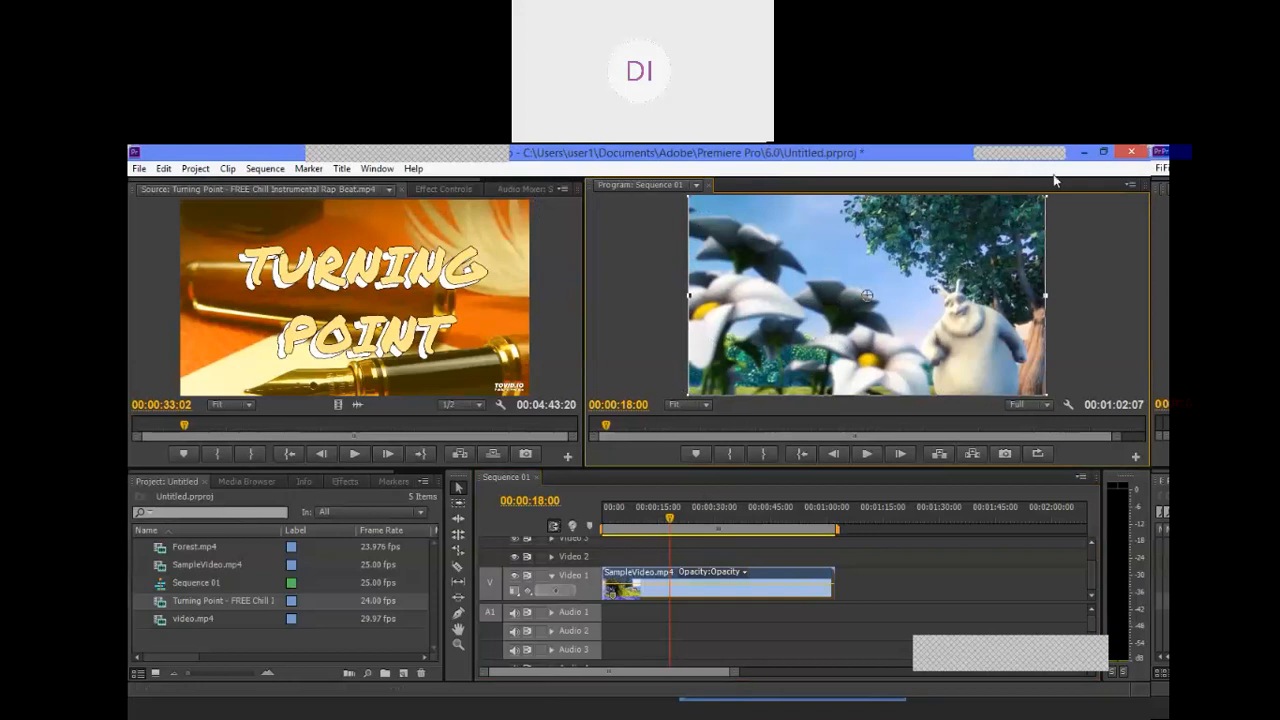
left_click_drag(1044, 296, 950, 279)
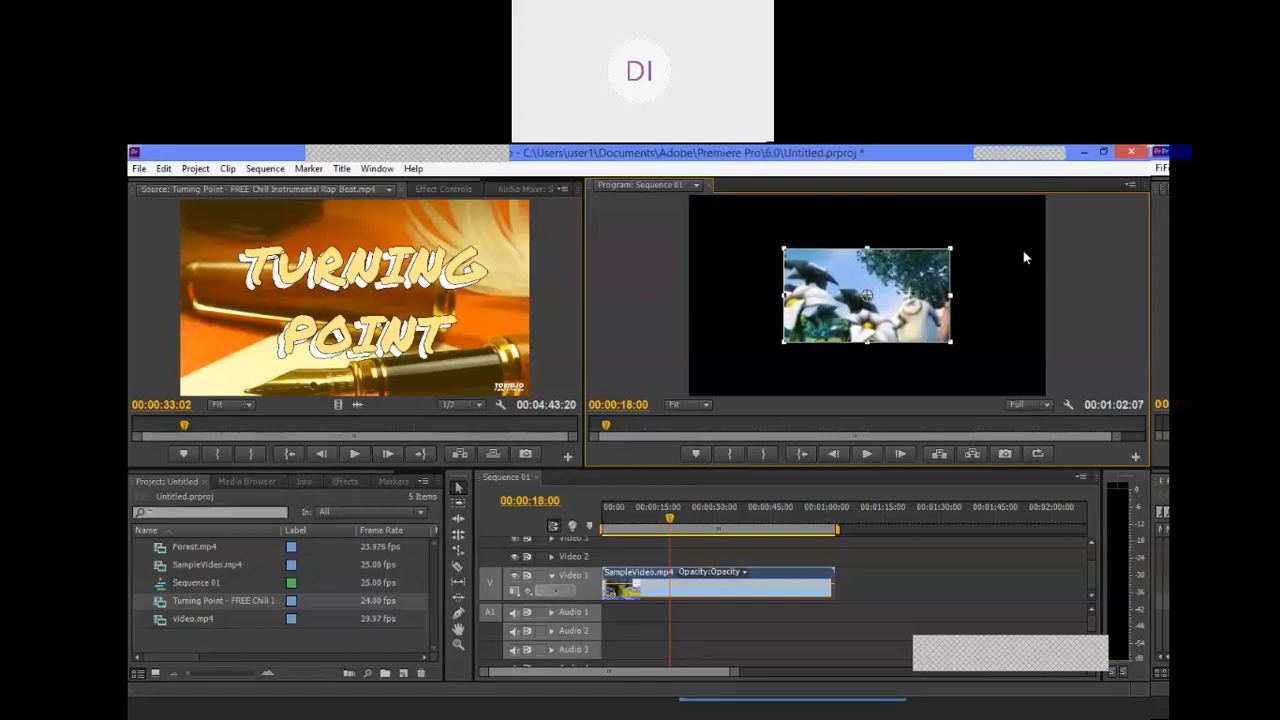
left_click(749, 297)
left_click(816, 285)
mouse_move(786, 250)
left_mouse_down()
mouse_move(771, 243)
mouse_move(806, 258)
mouse_move(766, 240)
mouse_move(820, 268)
mouse_move(762, 236)
mouse_move(800, 257)
mouse_move(763, 237)
mouse_move(776, 251)
left_mouse_up()
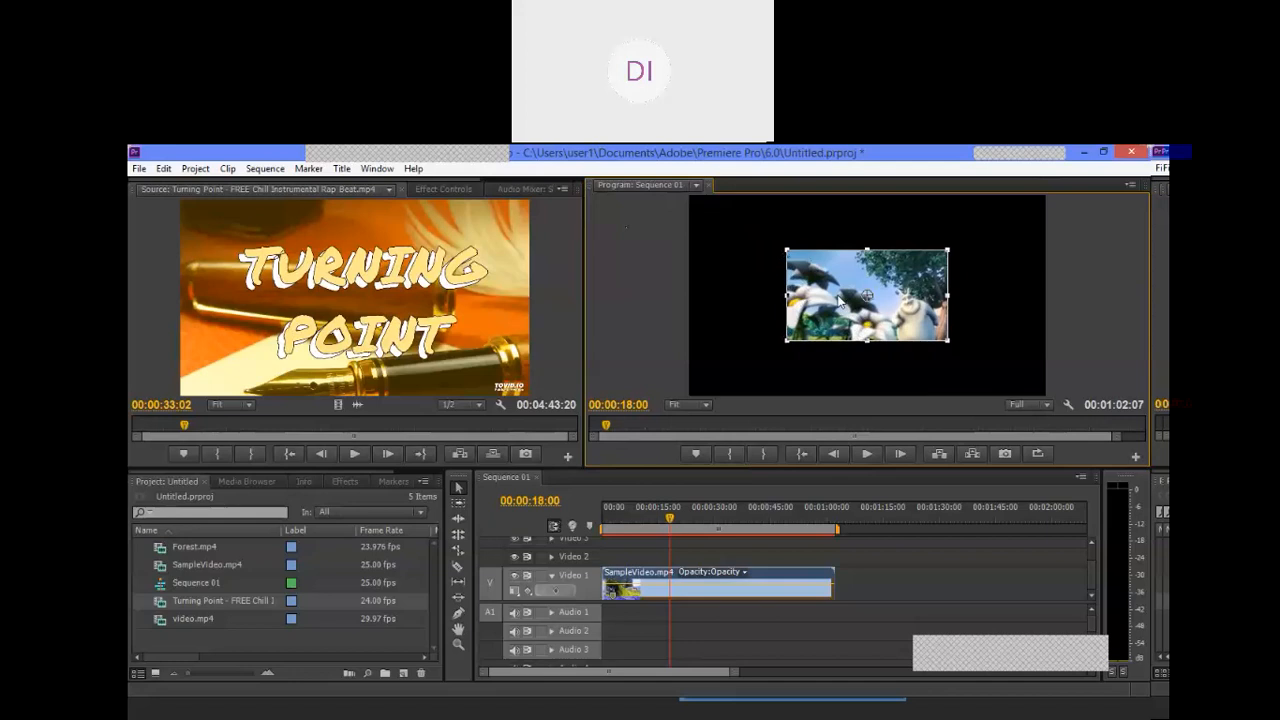
Step: Shift the shrunken SampleVideo.mp4 picture slightly up and to the left, to a Position of about 615.8, 349.3
left_click(1005, 277)
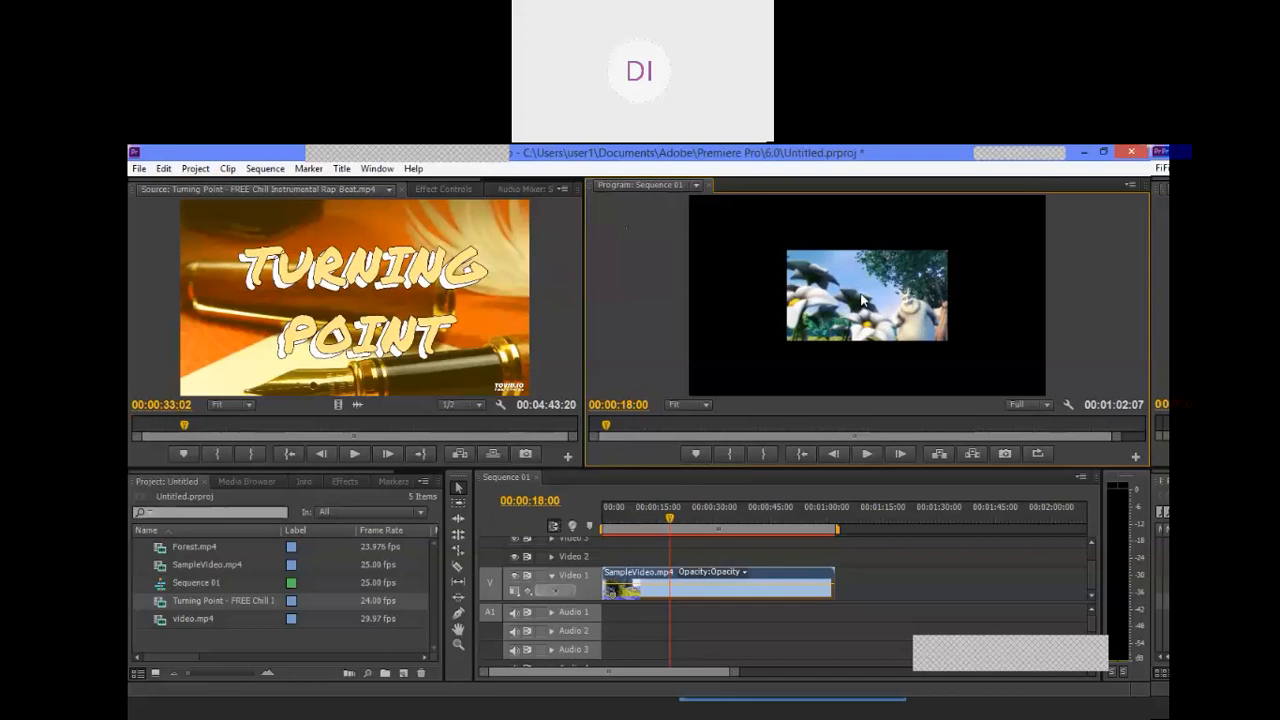
left_click_drag(862, 298, 854, 294)
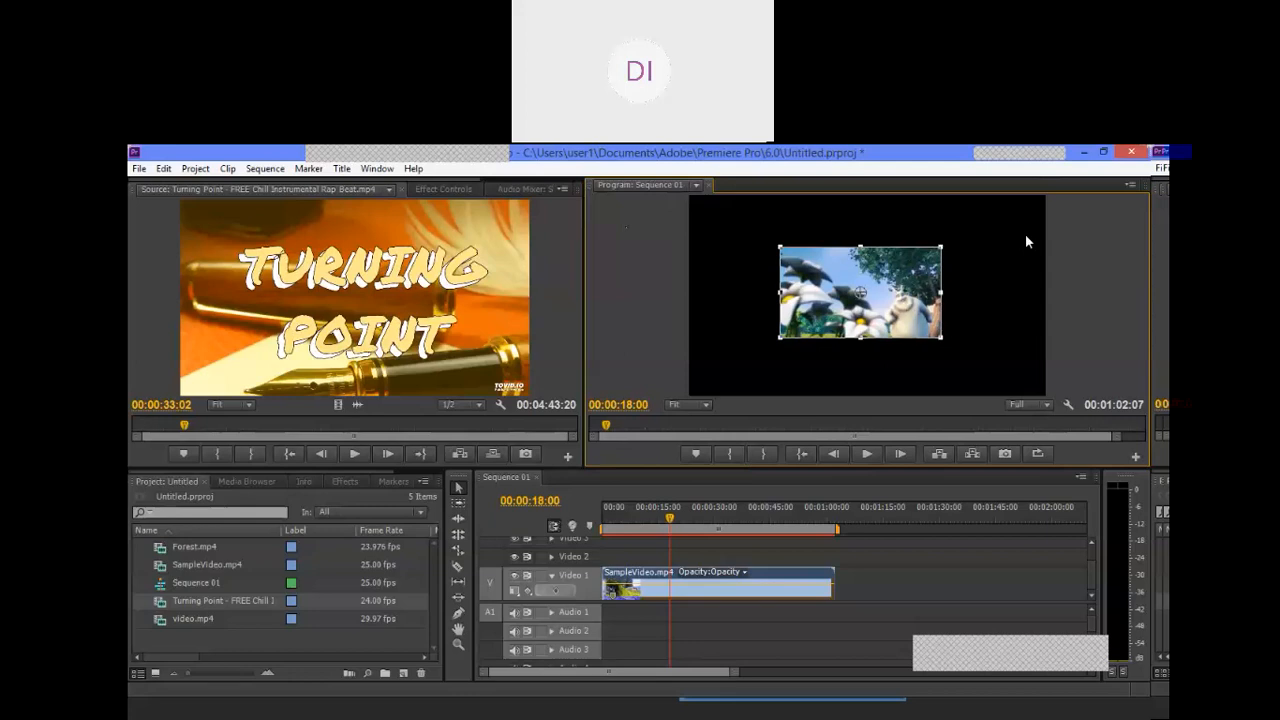
left_click(939, 556)
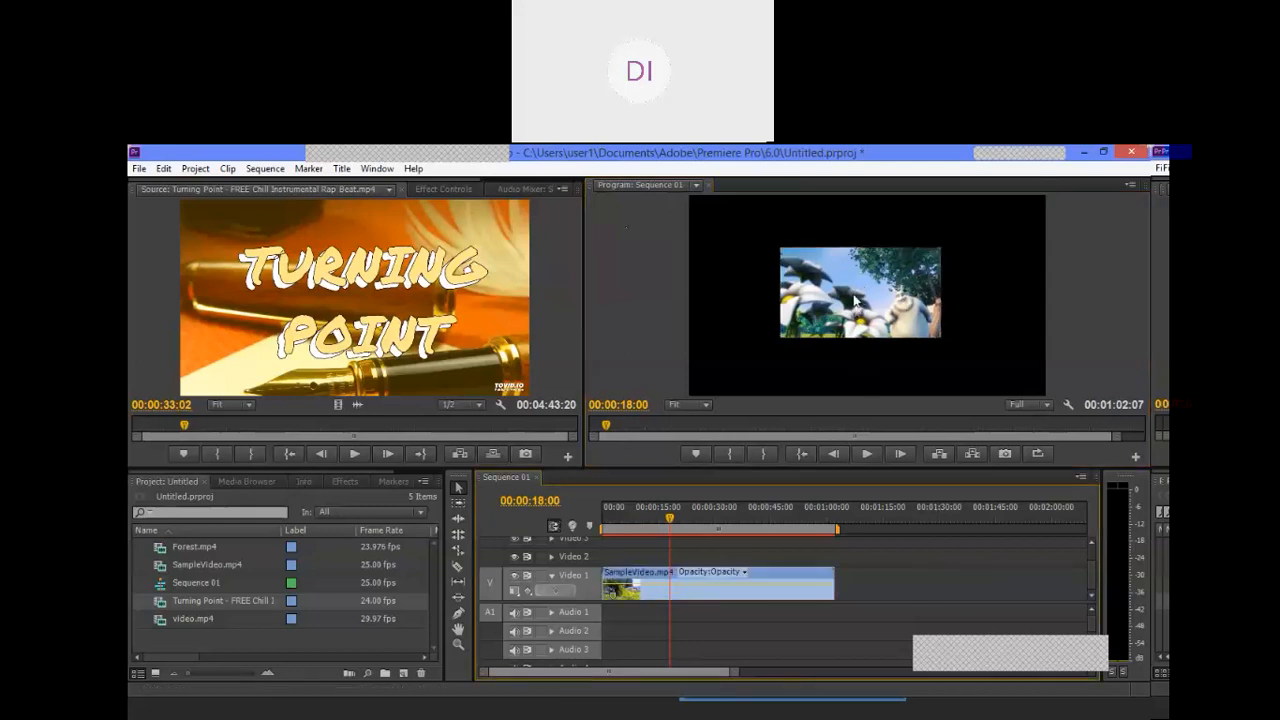
Step: Open the Effect Controls for the SampleVideo.mp4 clip on Video 1 and expand its Motion settings
left_click(647, 590)
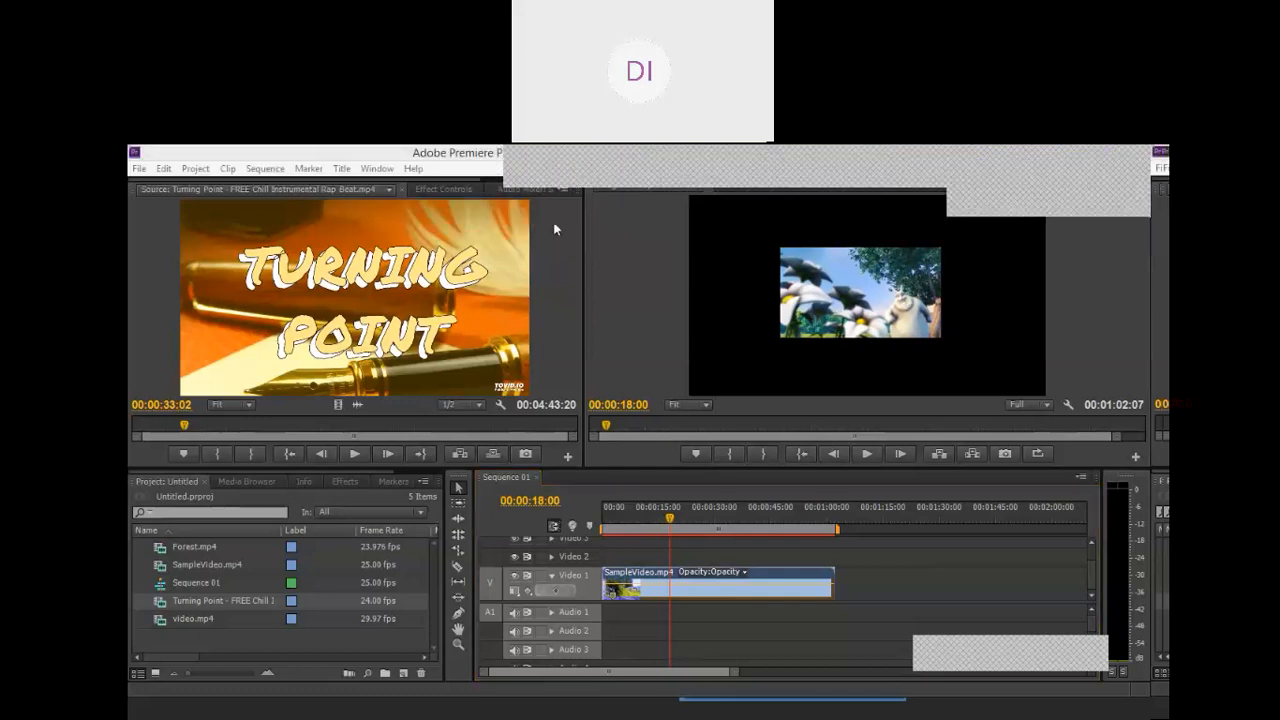
left_click(440, 190)
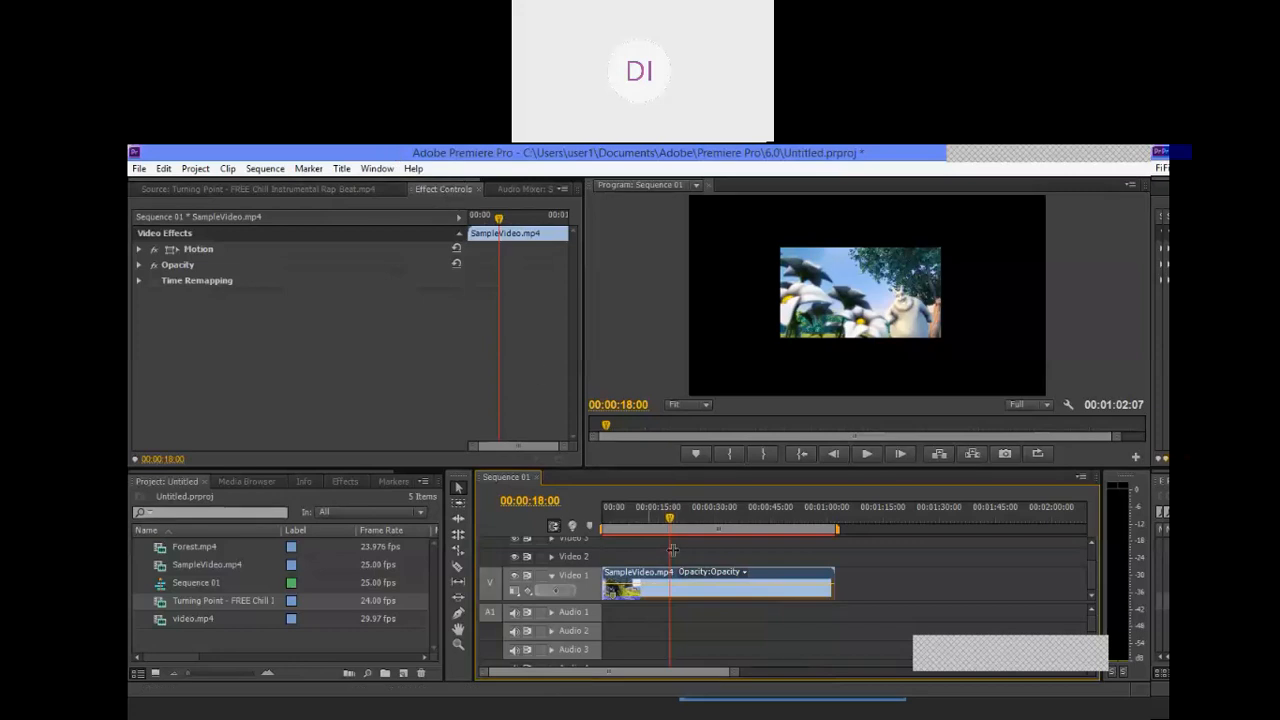
left_click(748, 553)
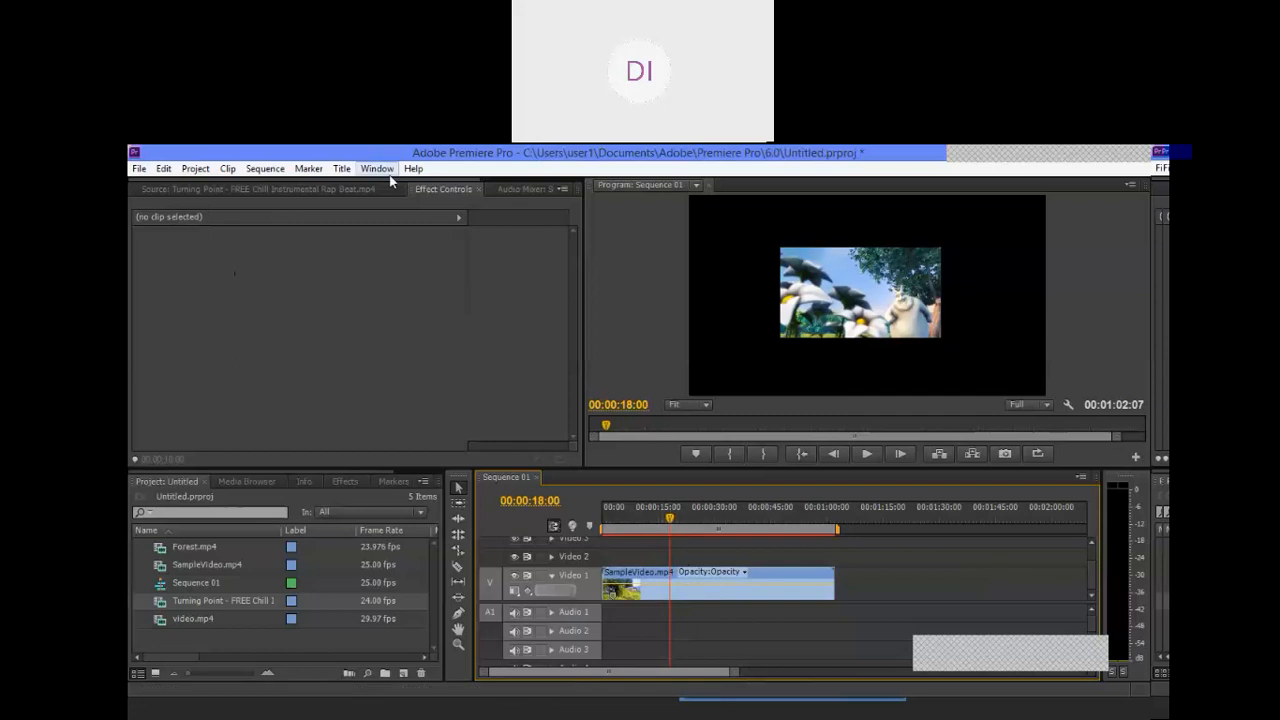
left_click(448, 191)
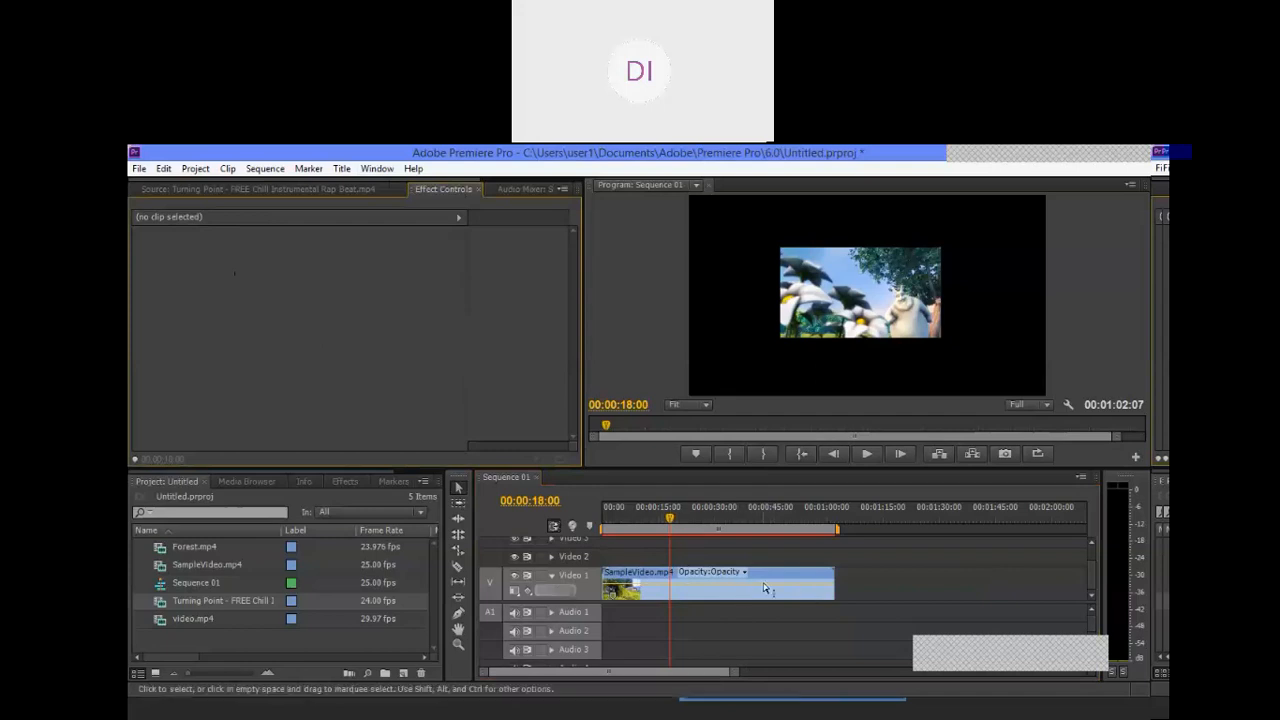
left_click(682, 598)
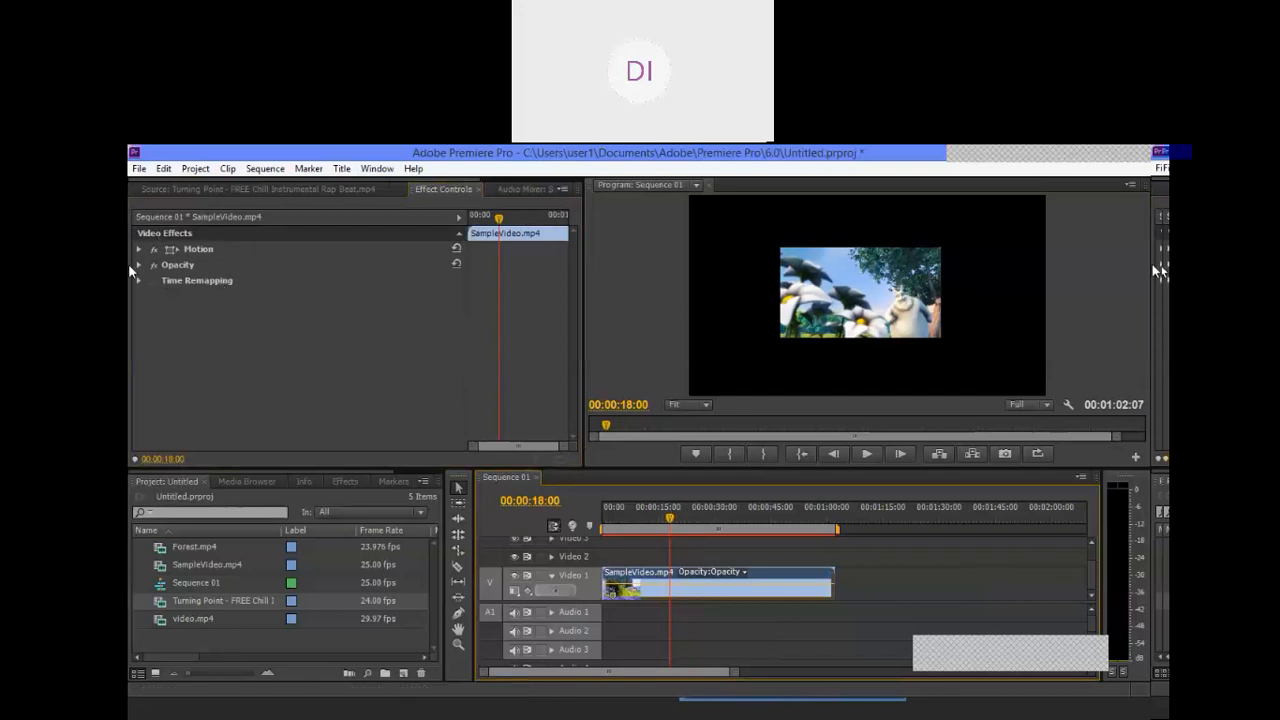
left_click(930, 578)
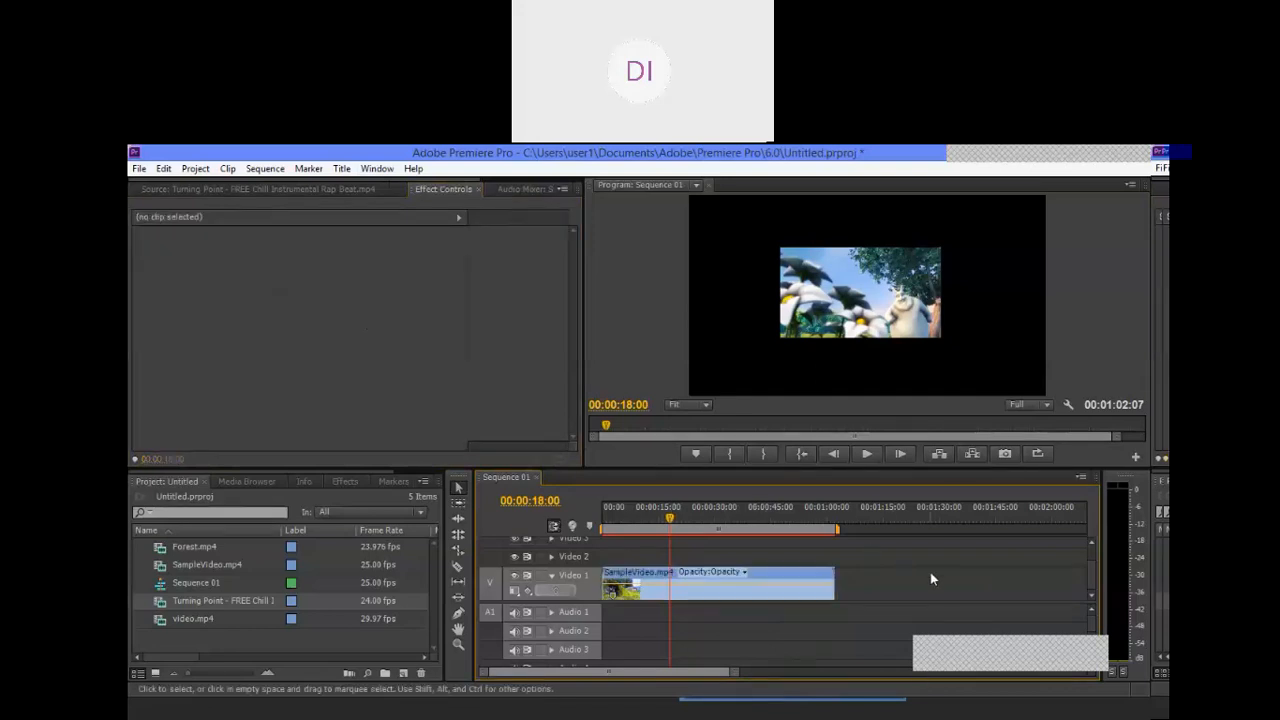
left_click(728, 591)
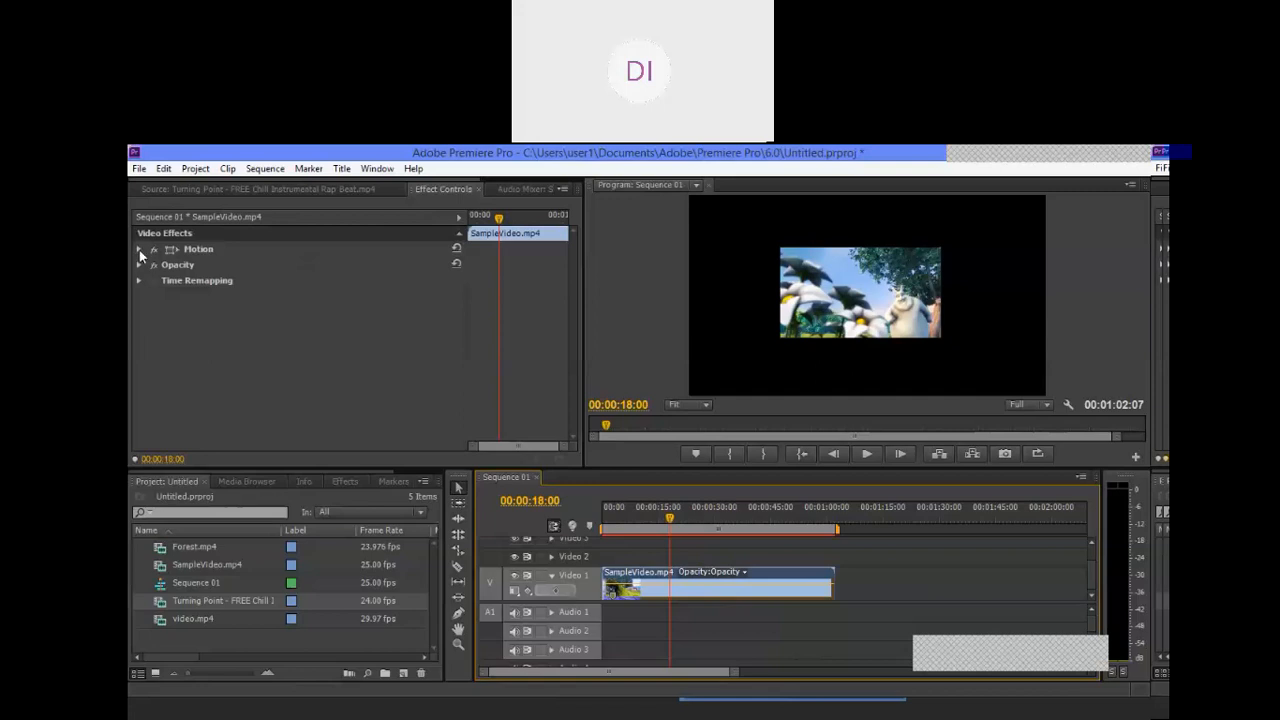
left_click(139, 250)
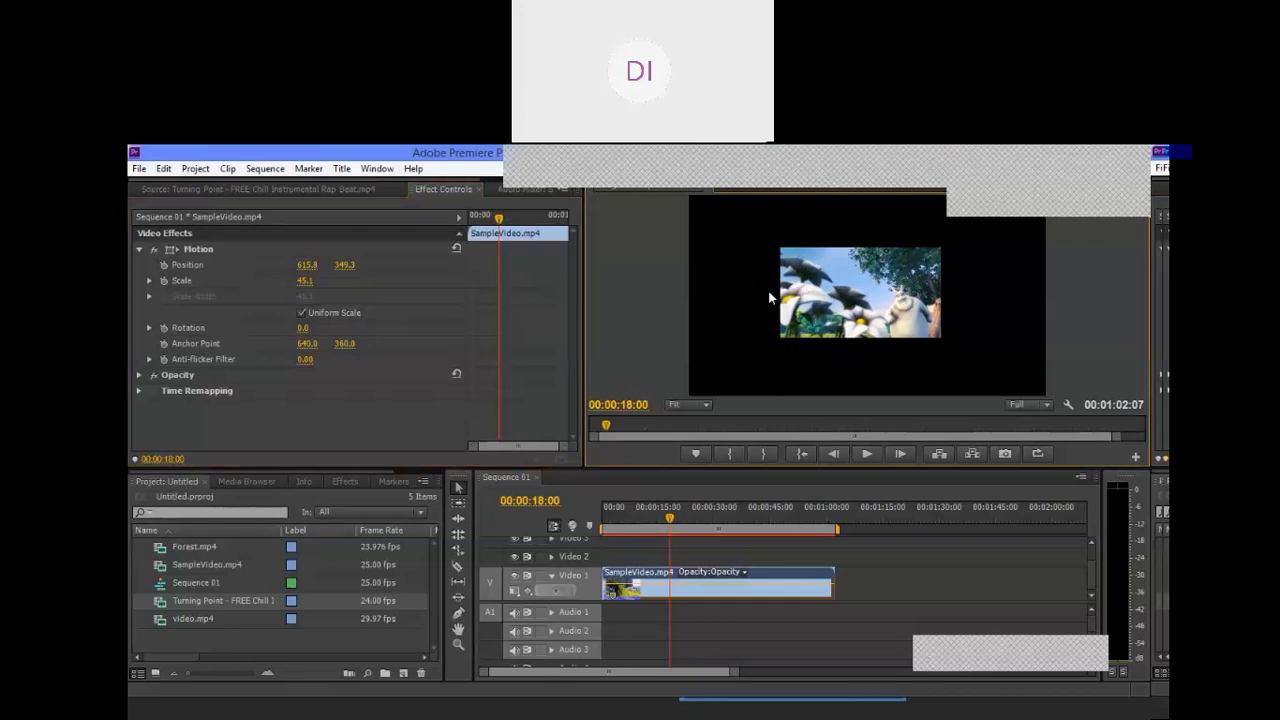
Step: Move the picture around the frame in the Program monitor, leaving it at a Position of about 777.1, 435.2
left_click(843, 292)
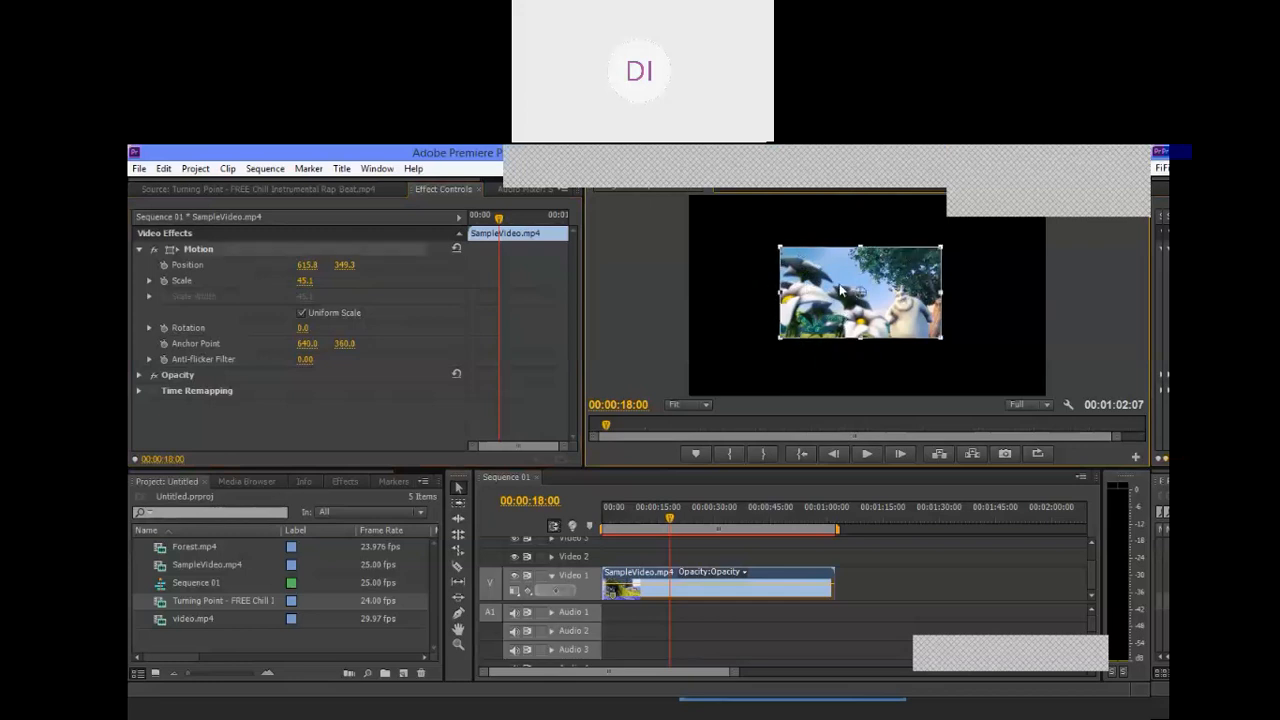
left_click_drag(843, 292, 737, 334)
left_click_drag(733, 261, 809, 316)
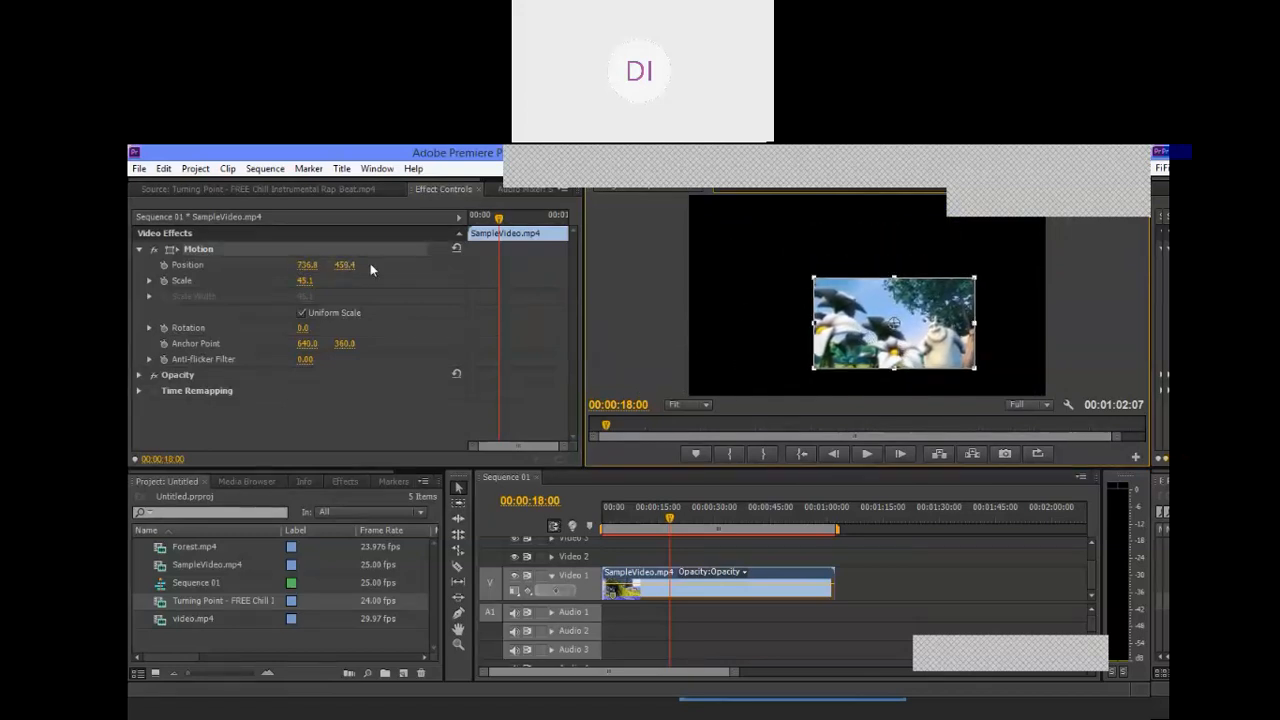
left_click_drag(877, 318, 920, 305)
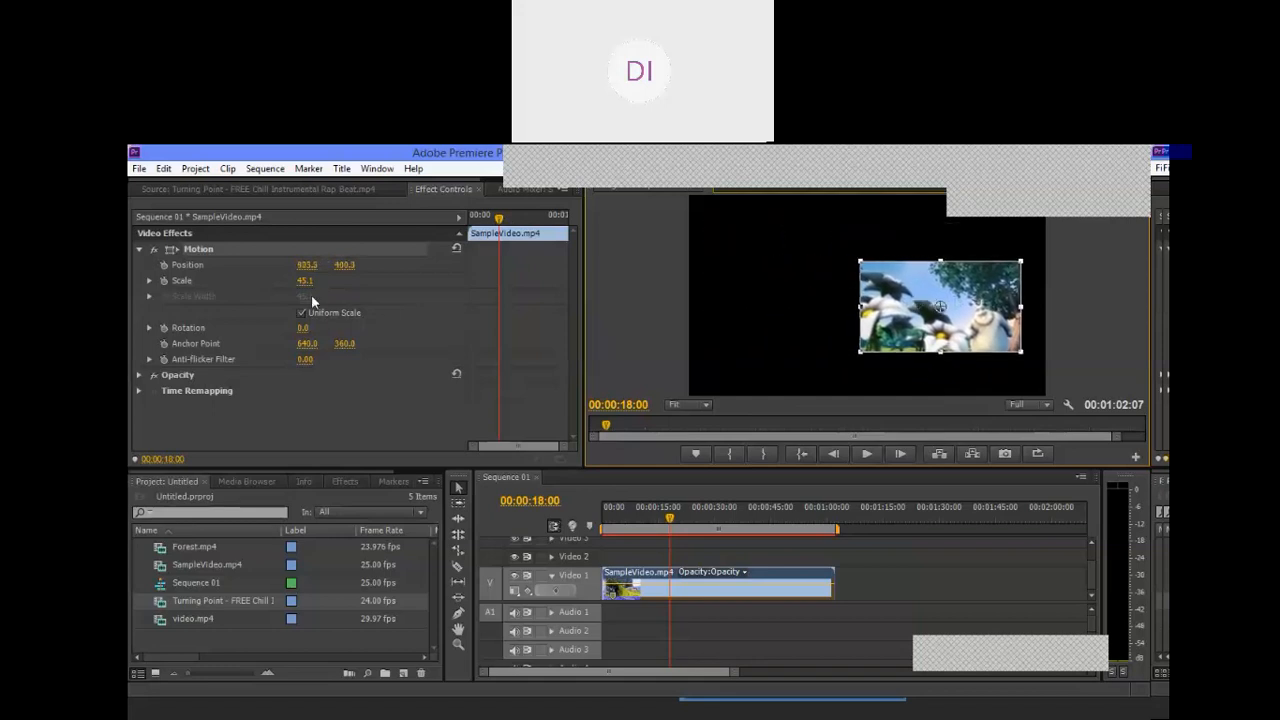
left_click_drag(917, 305, 877, 315)
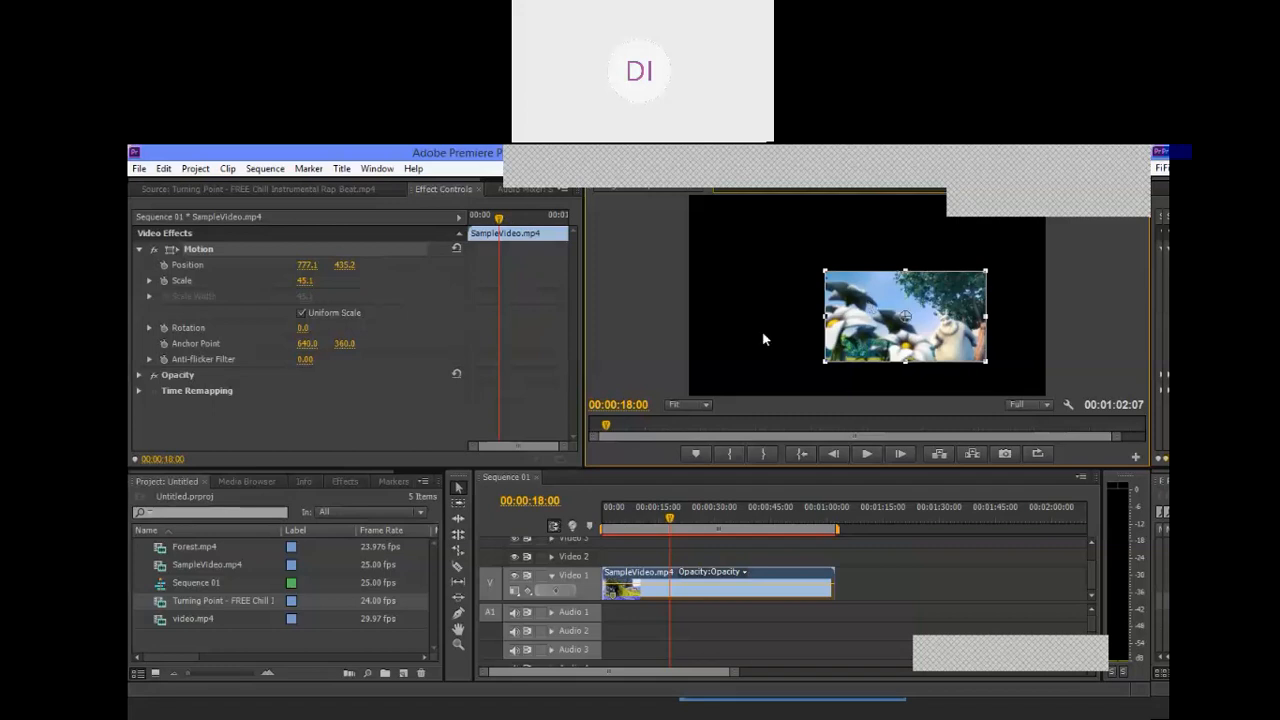
left_click(547, 313)
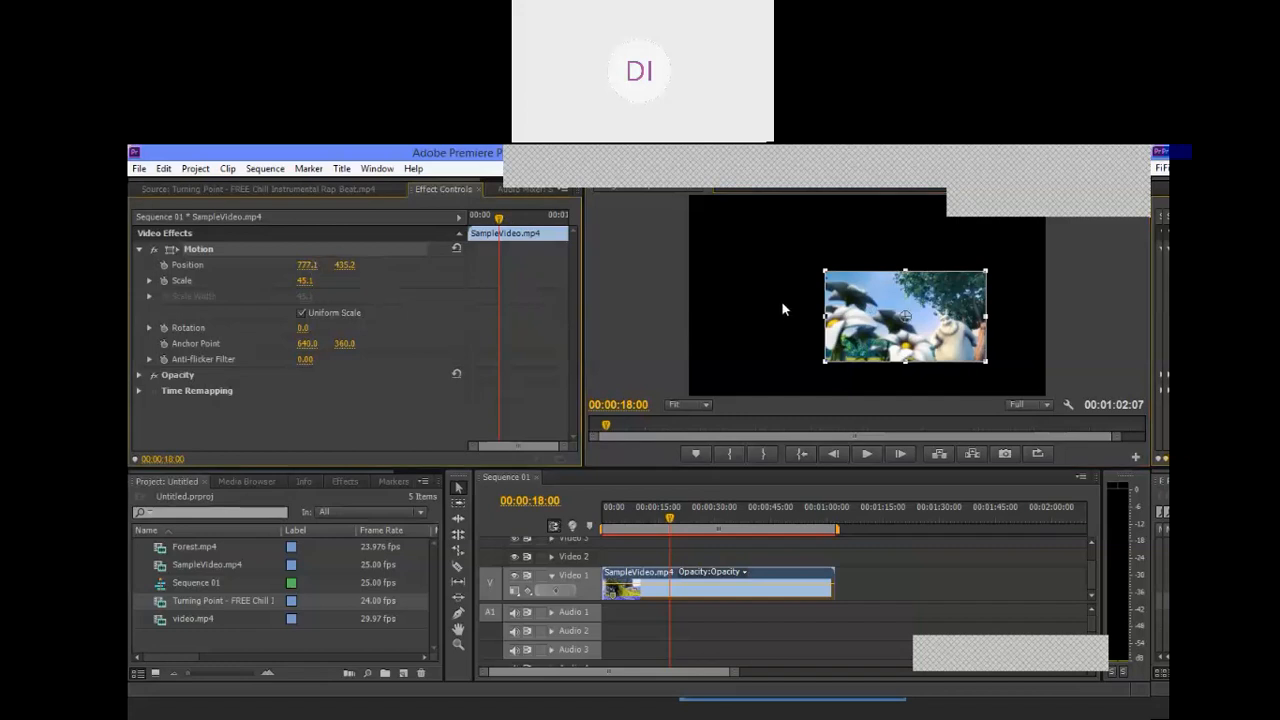
left_click(699, 281)
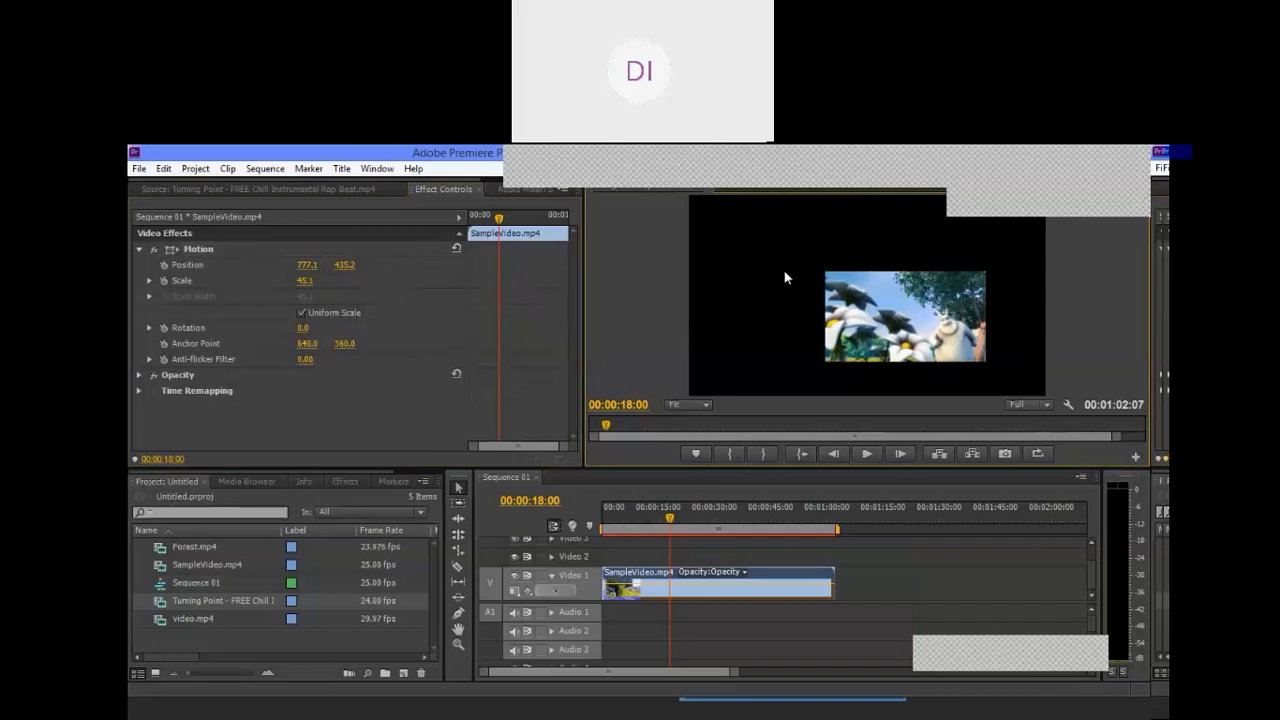
left_click(903, 297)
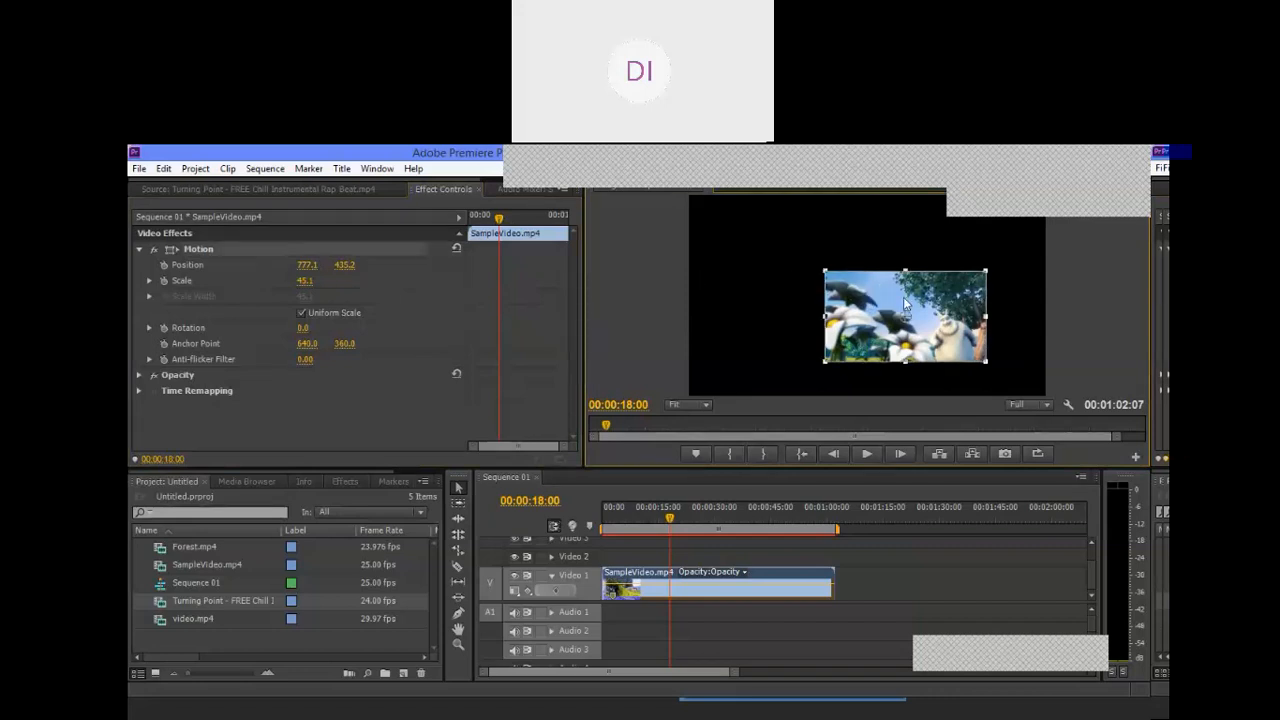
Step: Adjust the Motion Position values of SampleVideo.mp4 to 587.1 horizontally and 371.2 vertically
left_click(737, 304)
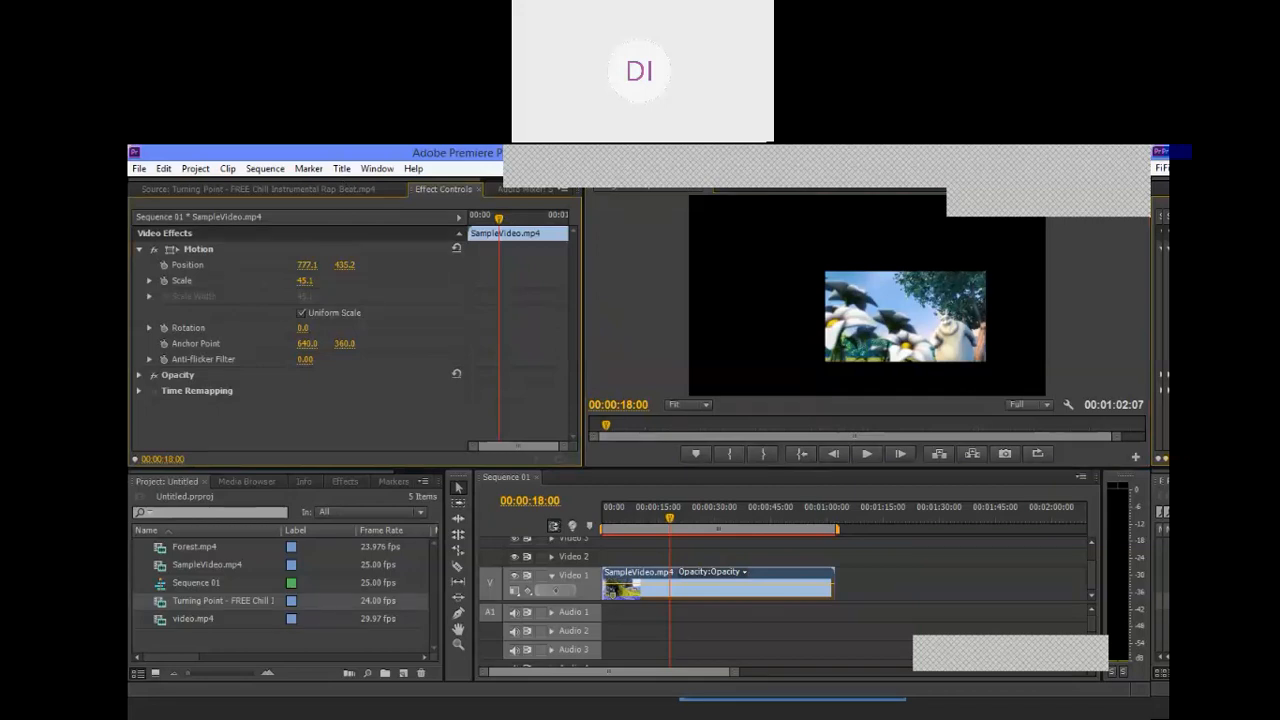
left_click_drag(307, 265, 223, 265)
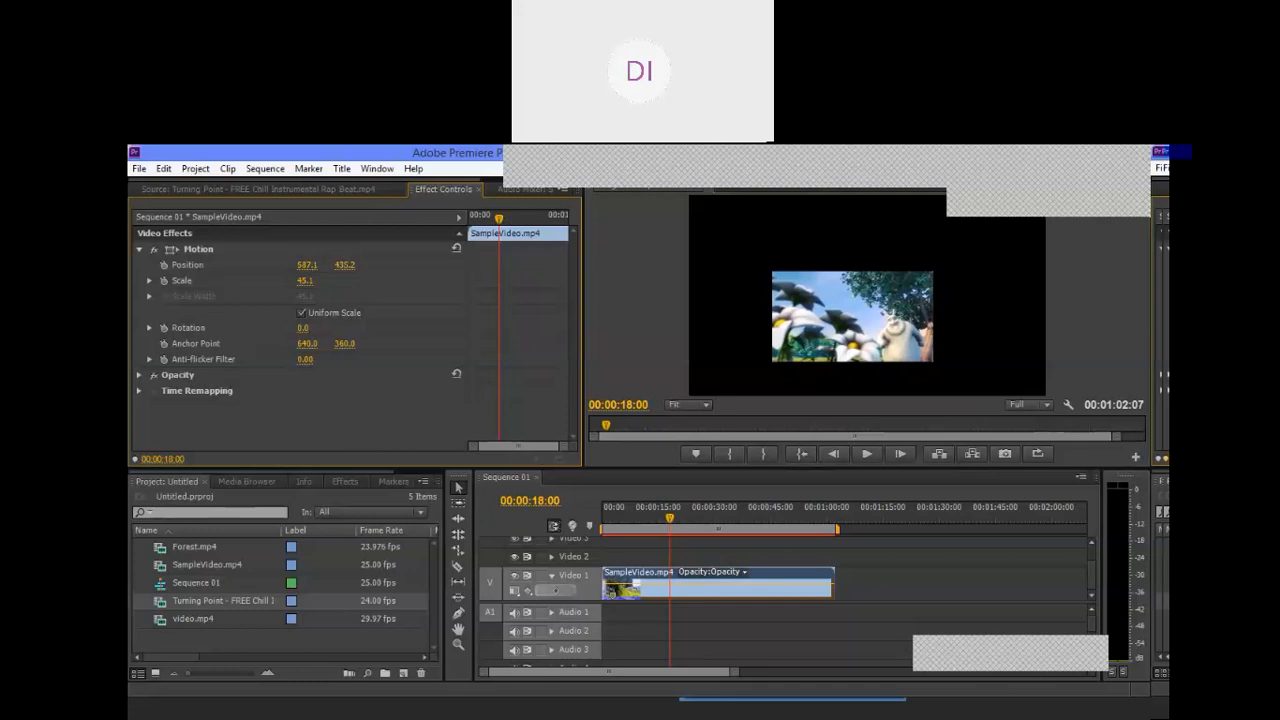
left_click_drag(345, 265, 302, 265)
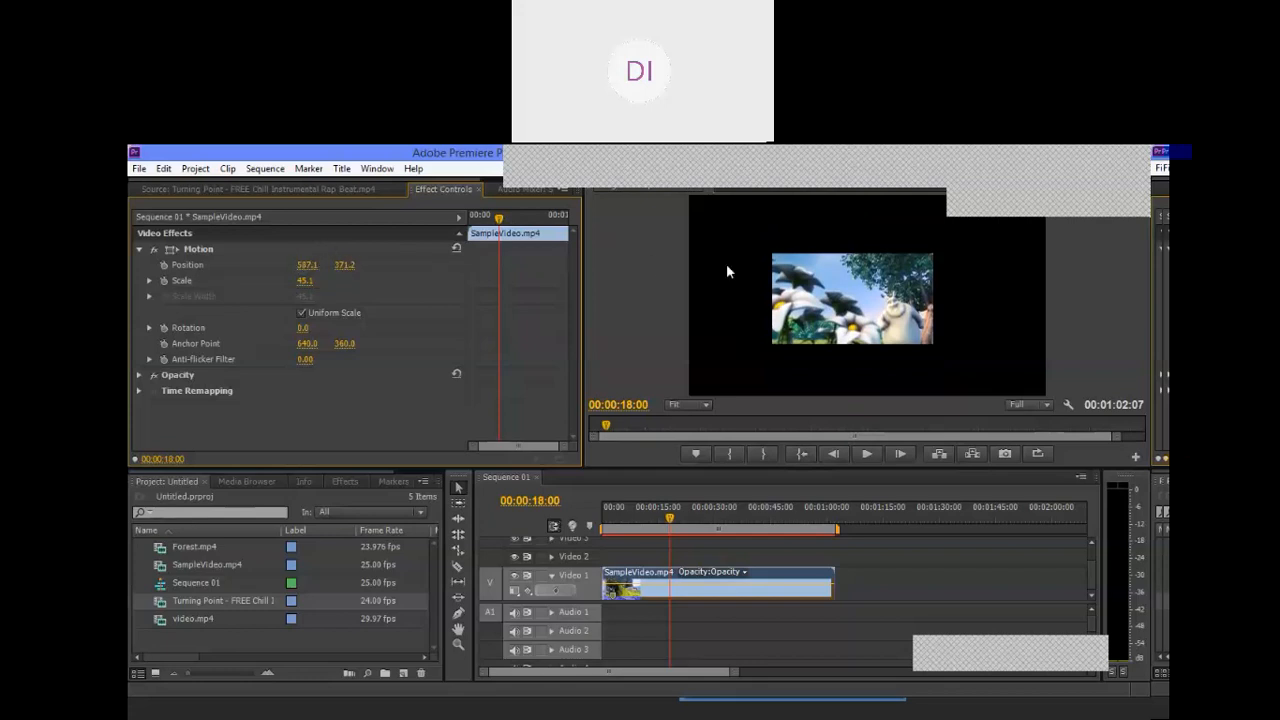
Step: Reposition the picture freehand in the Program monitor to about 528.0, 403.5 and enlarge it to roughly two thirds of the frame
left_click_drag(852, 292, 725, 259)
left_click(930, 283)
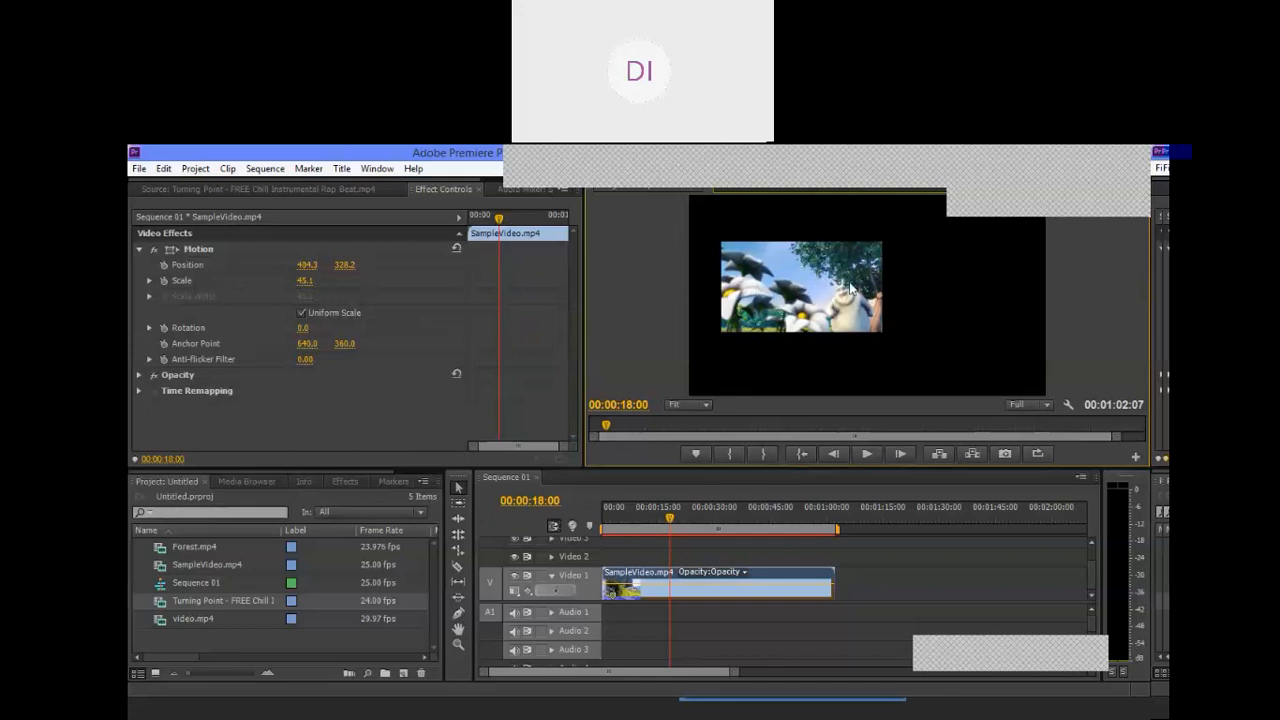
left_click_drag(807, 275, 864, 286)
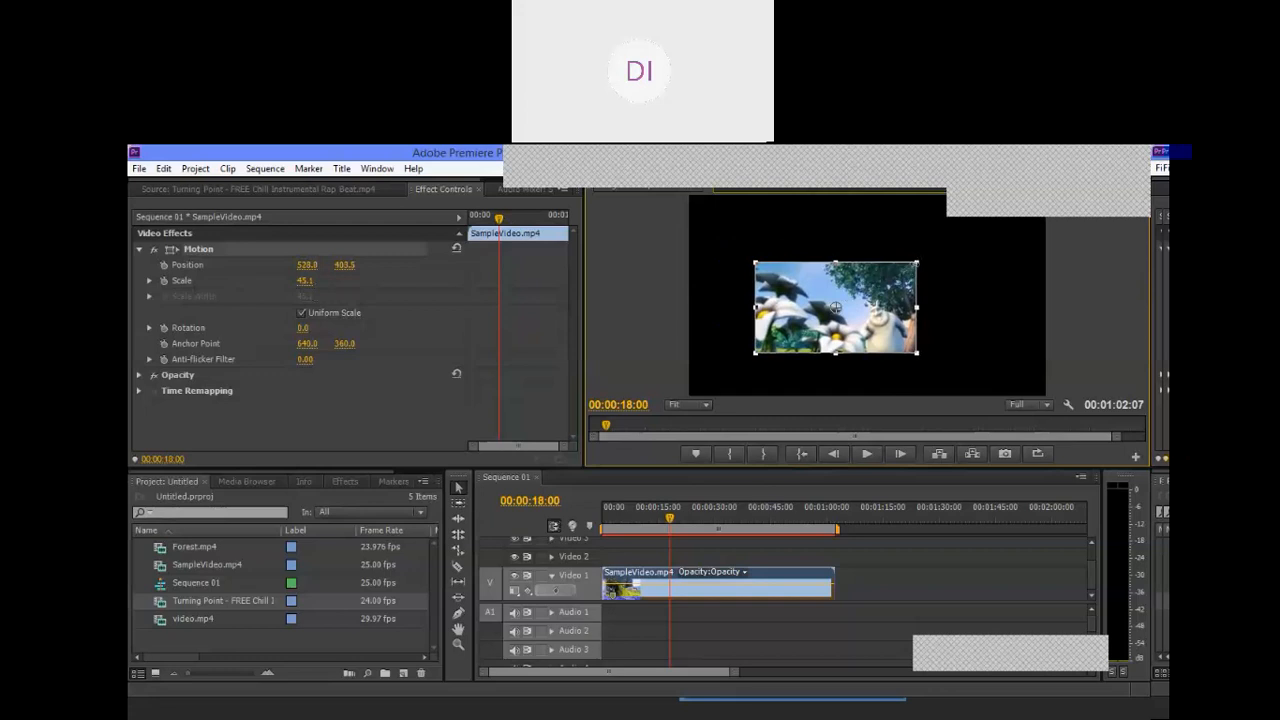
left_click_drag(917, 262, 953, 241)
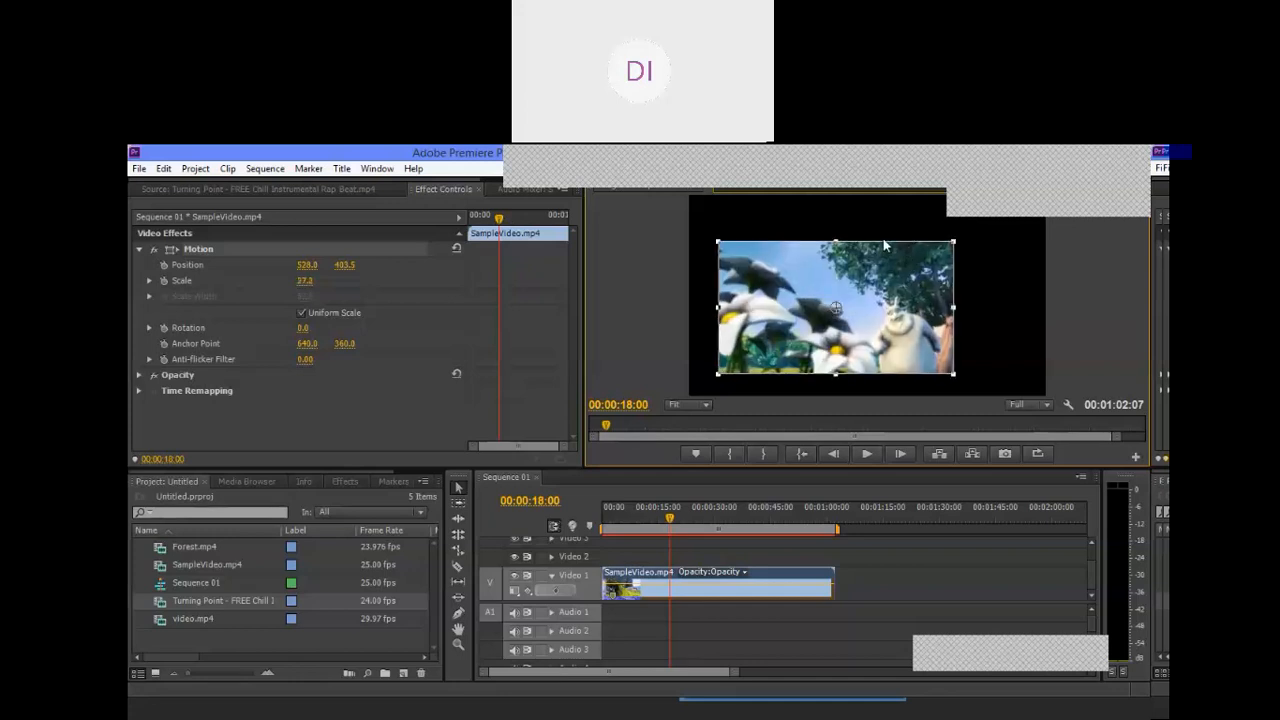
Step: Try the Motion Scale of SampleVideo.mp4 at 110, and reduce it to 69
left_click(820, 222)
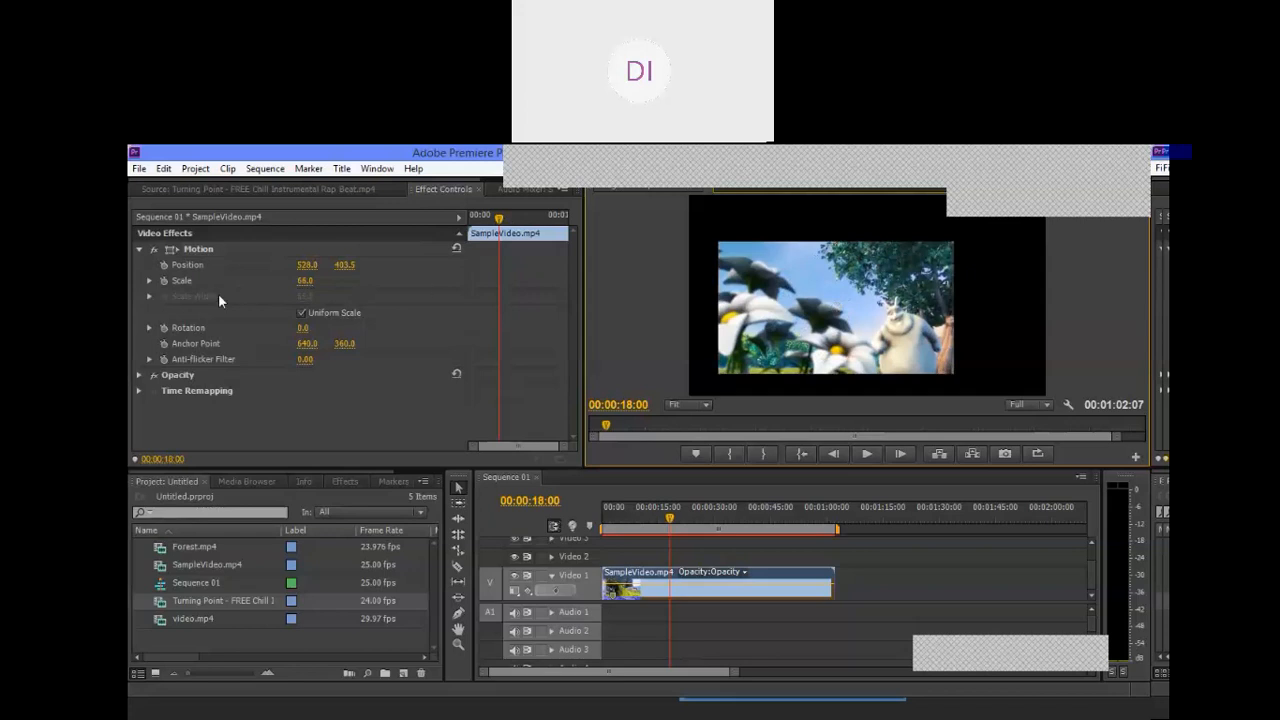
left_click(304, 281)
type("110")
key("Return")
left_click_drag(307, 281, 266, 281)
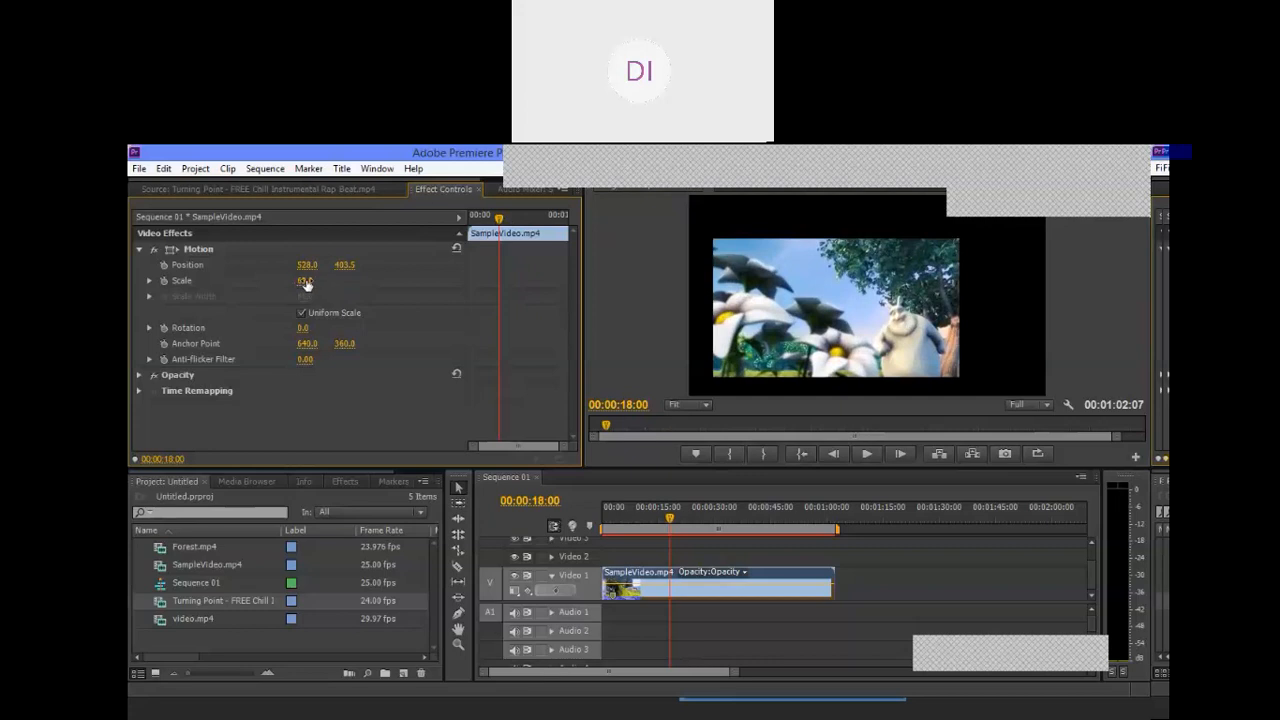
left_click(797, 296)
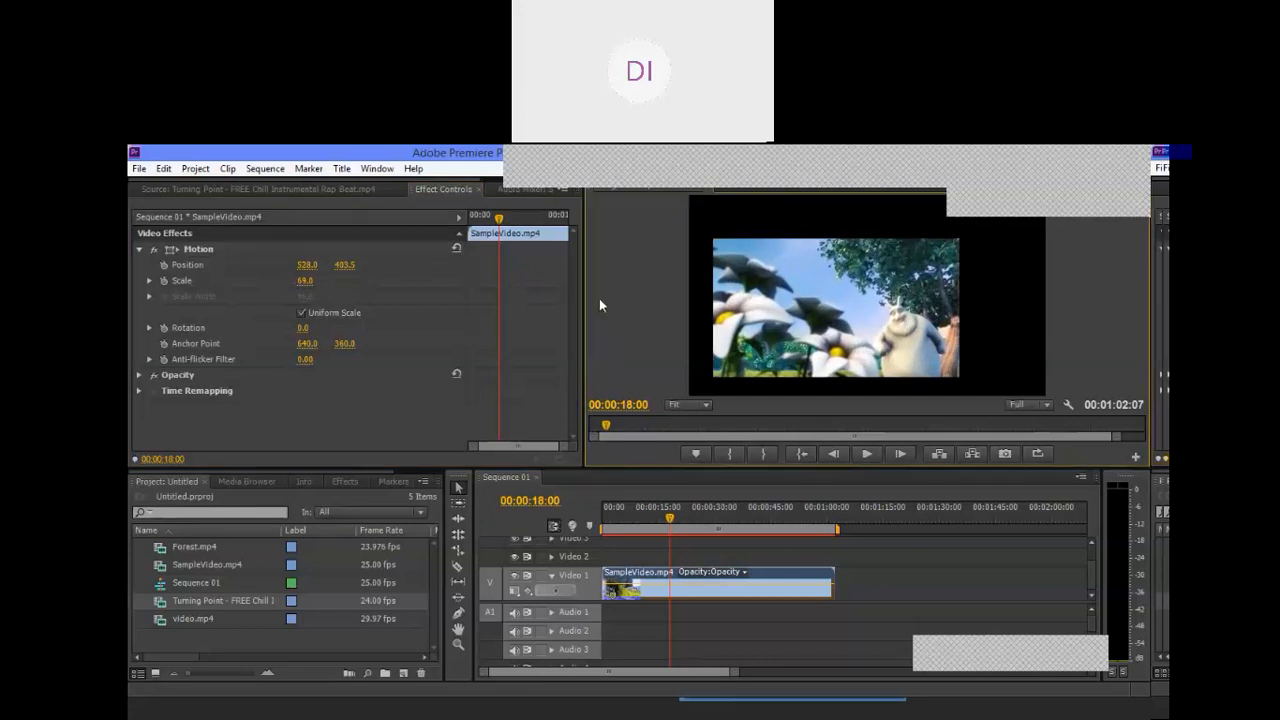
mouse_move(304, 280)
left_mouse_down()
mouse_move(333, 280)
mouse_move(245, 280)
mouse_move(309, 280)
left_mouse_up()
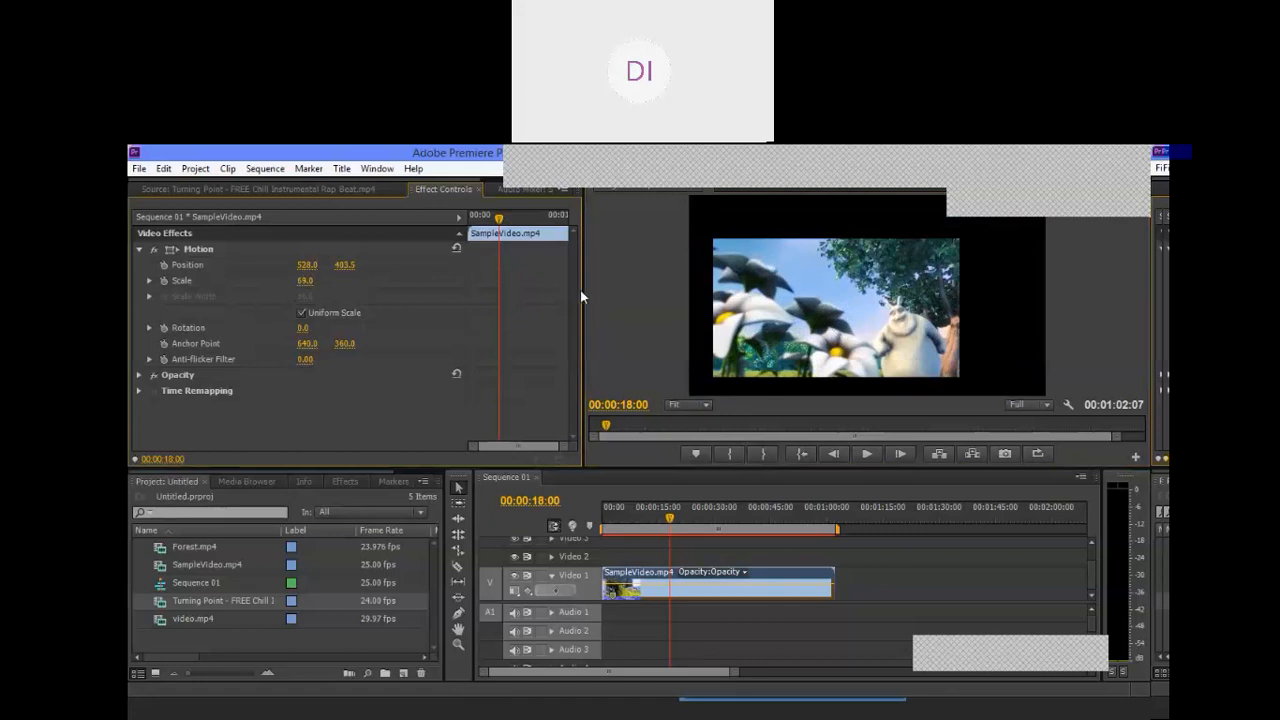
Step: Turn off Uniform Scale and stretch the picture to a Scale Height of 80 and a Scale Width of 59
left_click(302, 313)
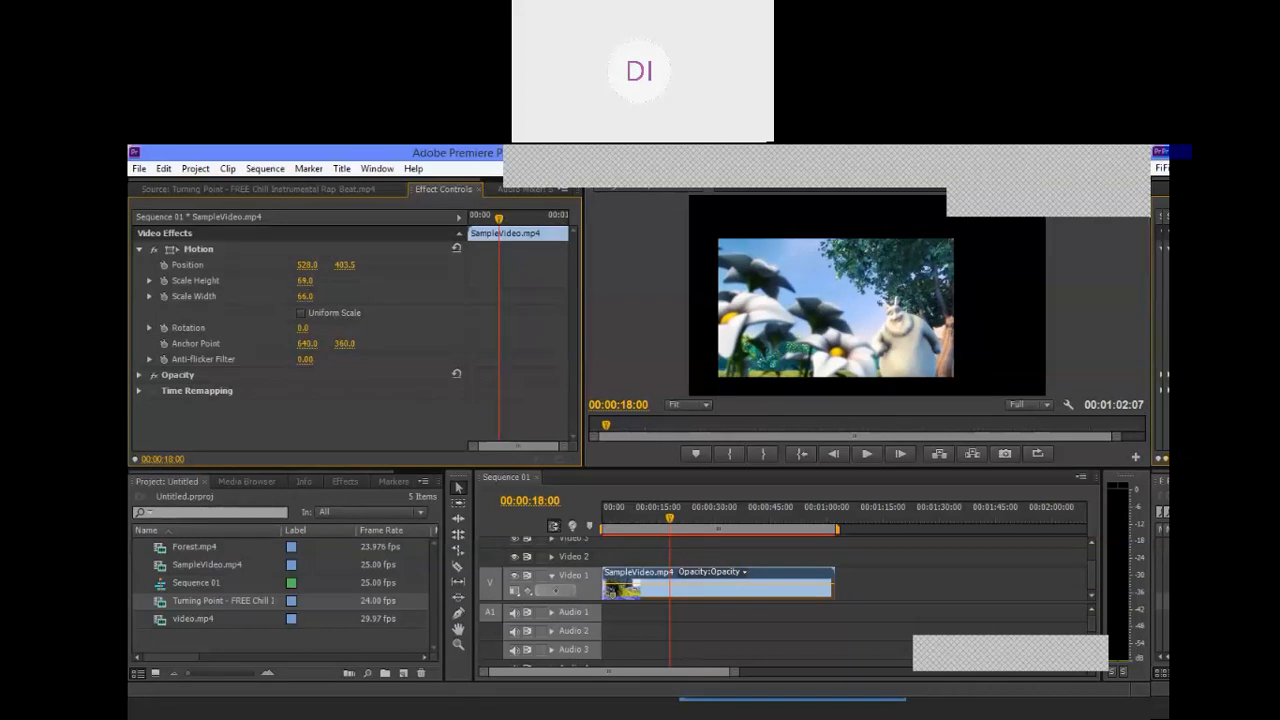
mouse_move(304, 281)
left_mouse_down()
mouse_move(330, 281)
mouse_move(254, 281)
mouse_move(340, 281)
mouse_move(306, 281)
left_mouse_up()
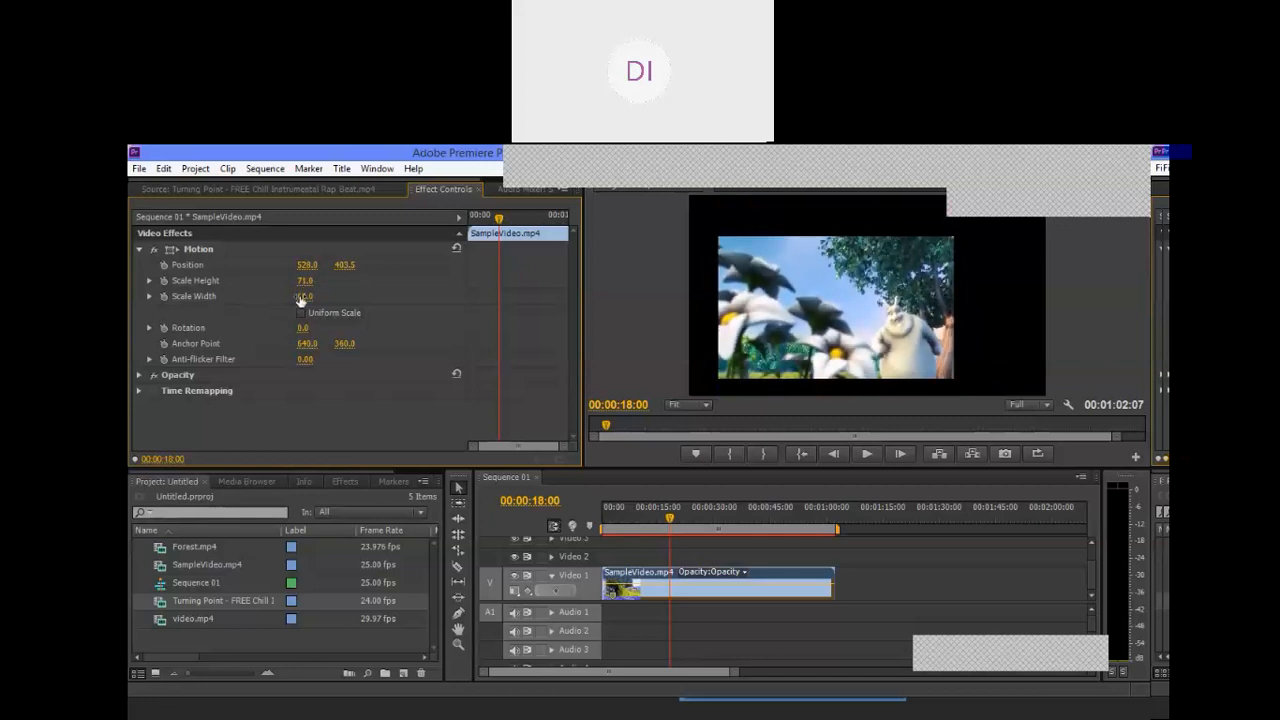
mouse_move(303, 298)
left_mouse_down()
mouse_move(340, 298)
mouse_move(260, 298)
mouse_move(318, 298)
mouse_move(305, 281)
mouse_move(346, 281)
mouse_move(300, 281)
mouse_move(374, 281)
mouse_move(305, 281)
left_mouse_up()
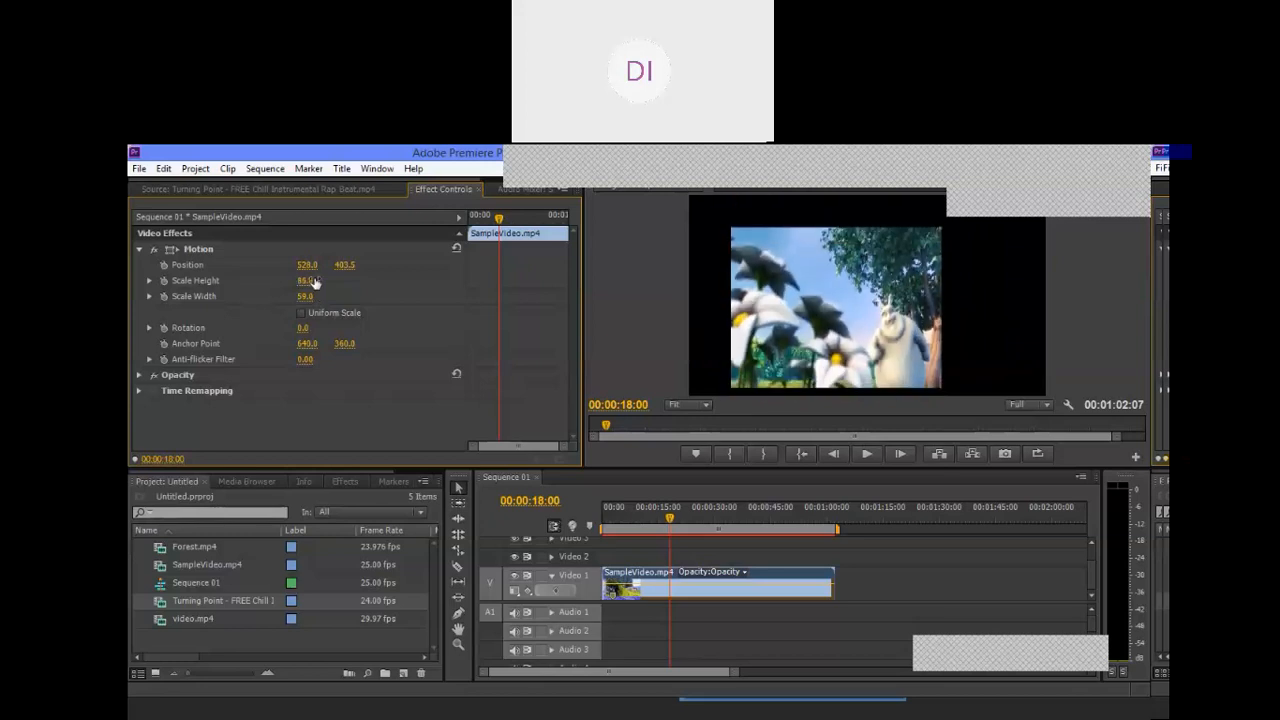
Step: Turn Uniform Scale back on and adjust the clip's Scale to 62
left_click(301, 313)
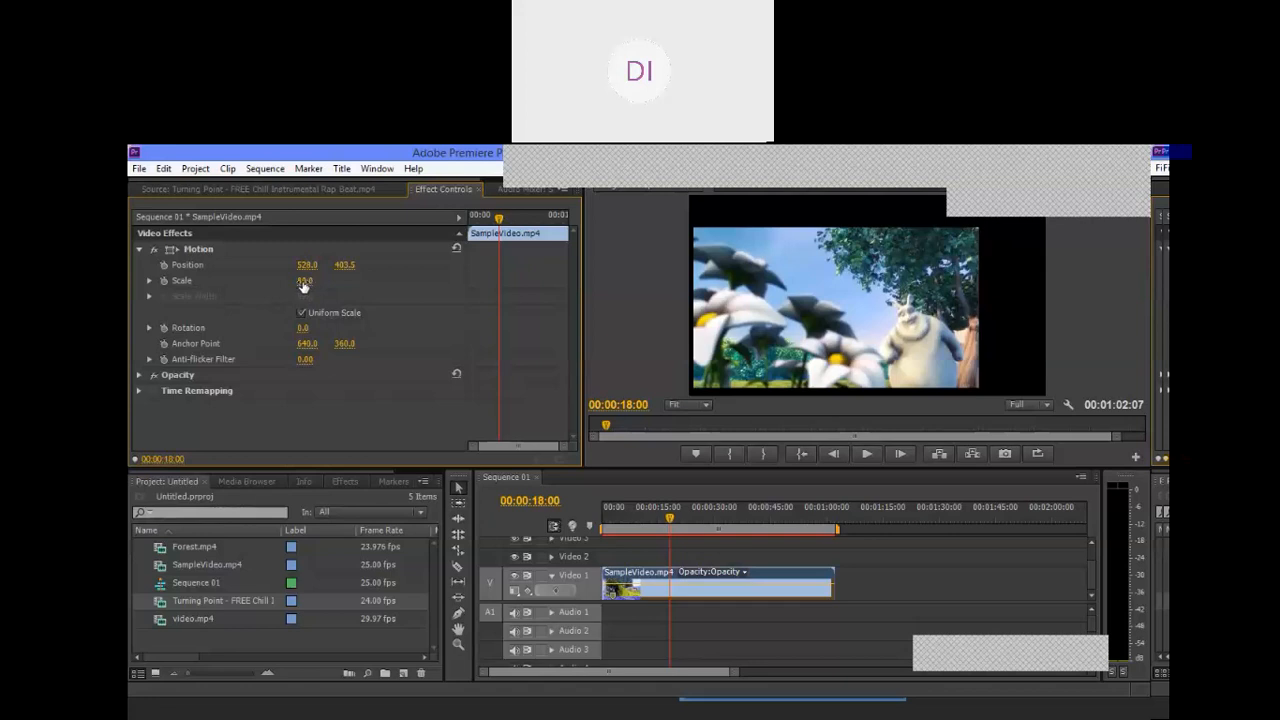
left_click_drag(304, 286, 441, 279)
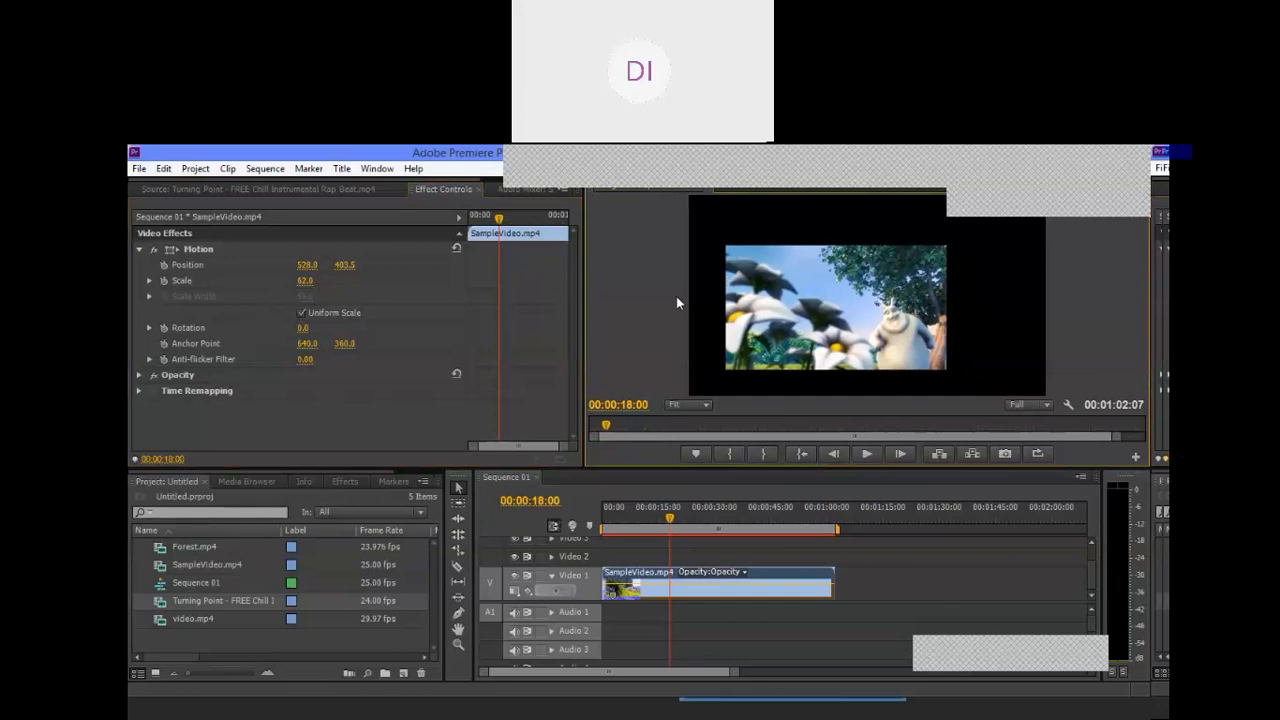
left_click(812, 184)
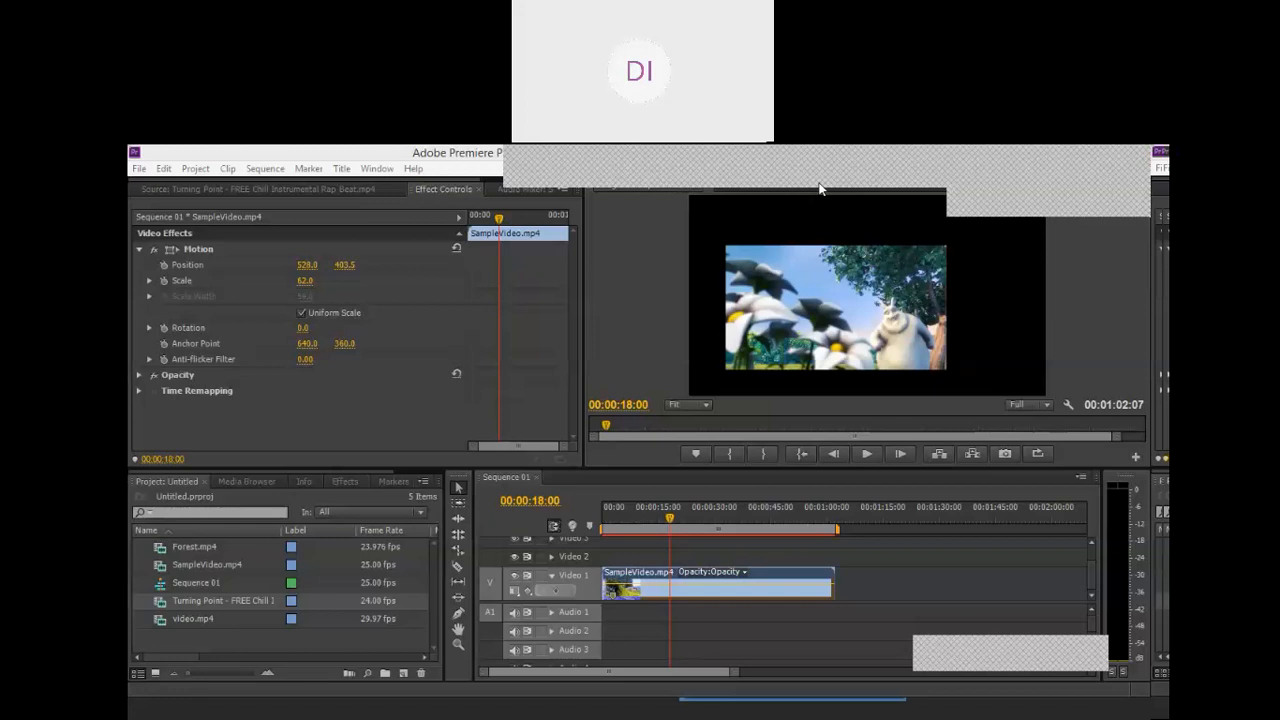
key("ctrl+s")
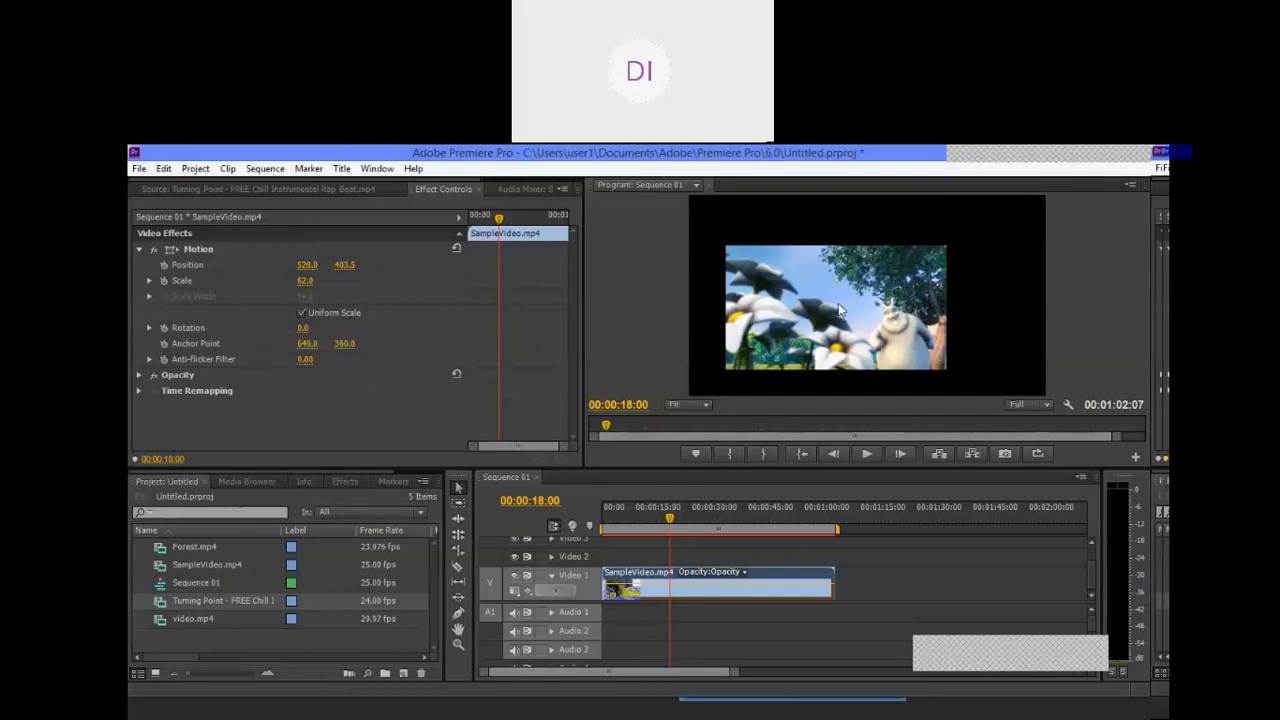
Step: Move the picture freehand in the Program monitor to about 535.1, 370.7 and rotate it to about -2°
left_click_drag(839, 306, 837, 296)
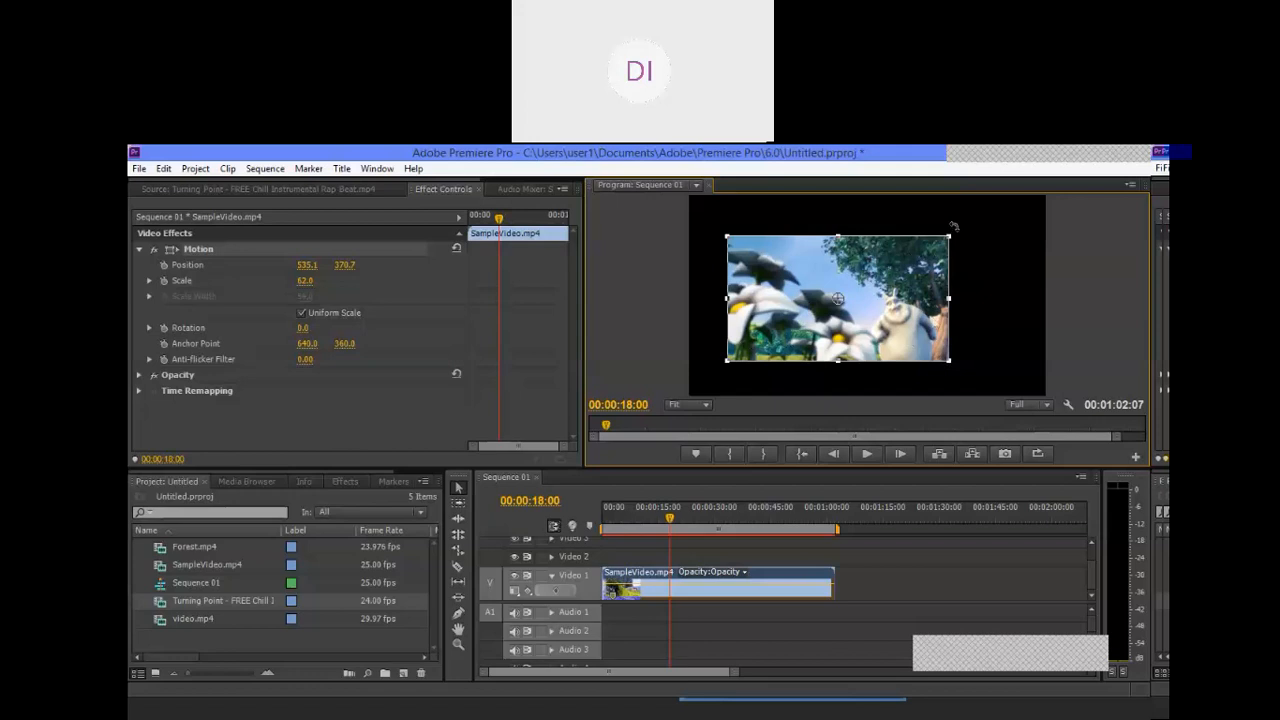
left_click_drag(954, 226, 922, 238)
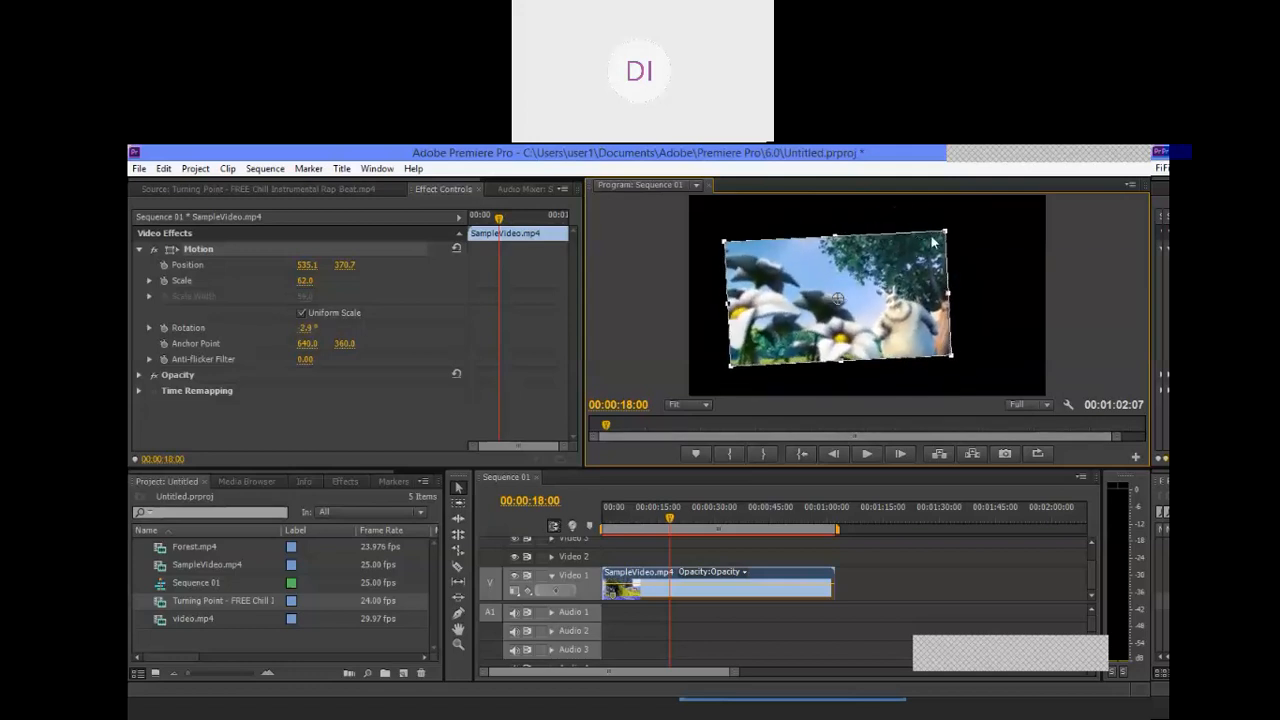
left_click(978, 243)
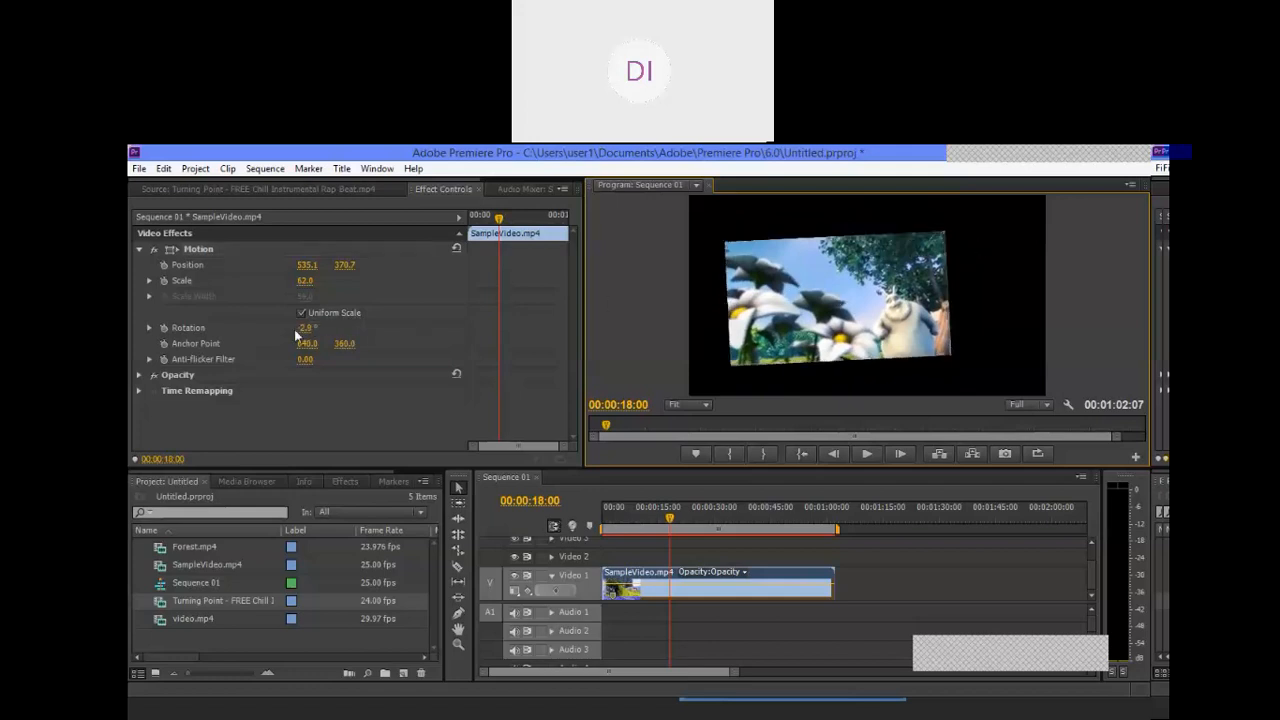
Step: Vary the clip's rotation by value and freehand, through about 4.1° and -0.1°, and set Rotation to exactly 0°
mouse_move(307, 330)
left_mouse_down()
mouse_move(355, 330)
mouse_move(284, 330)
mouse_move(320, 329)
left_mouse_up()
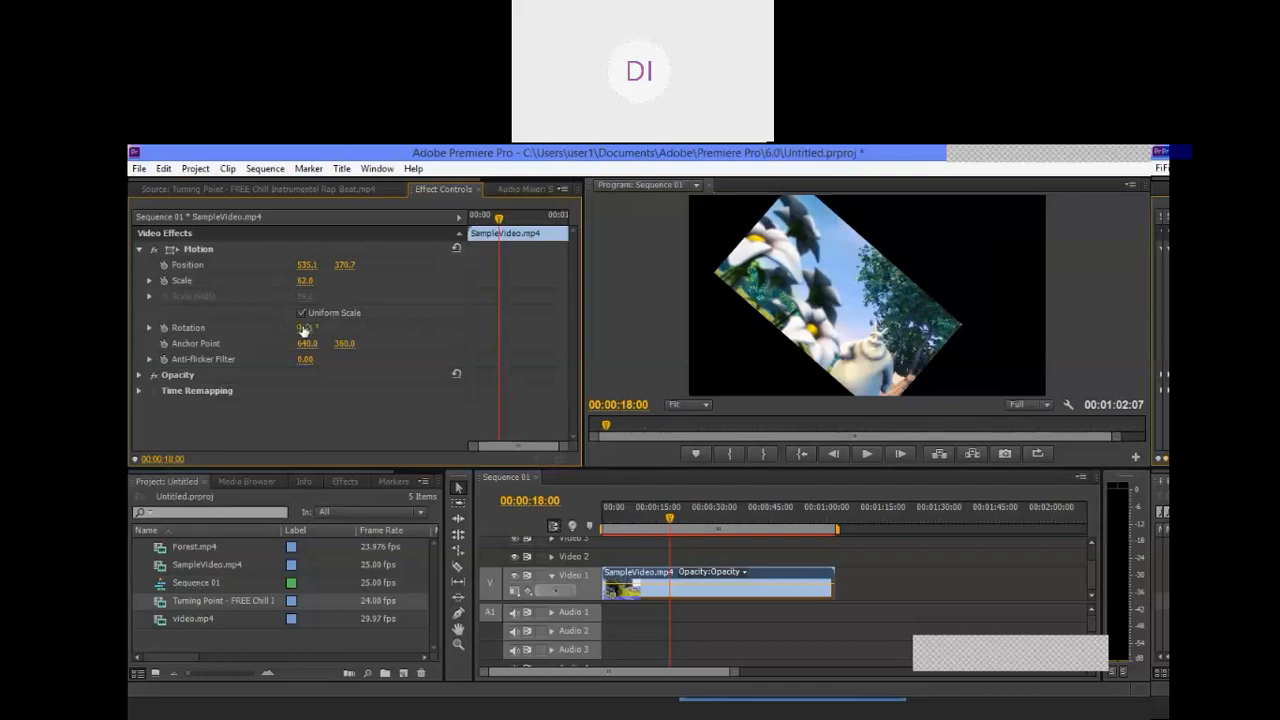
mouse_move(305, 328)
left_mouse_down()
mouse_move(348, 328)
mouse_move(323, 329)
left_mouse_up()
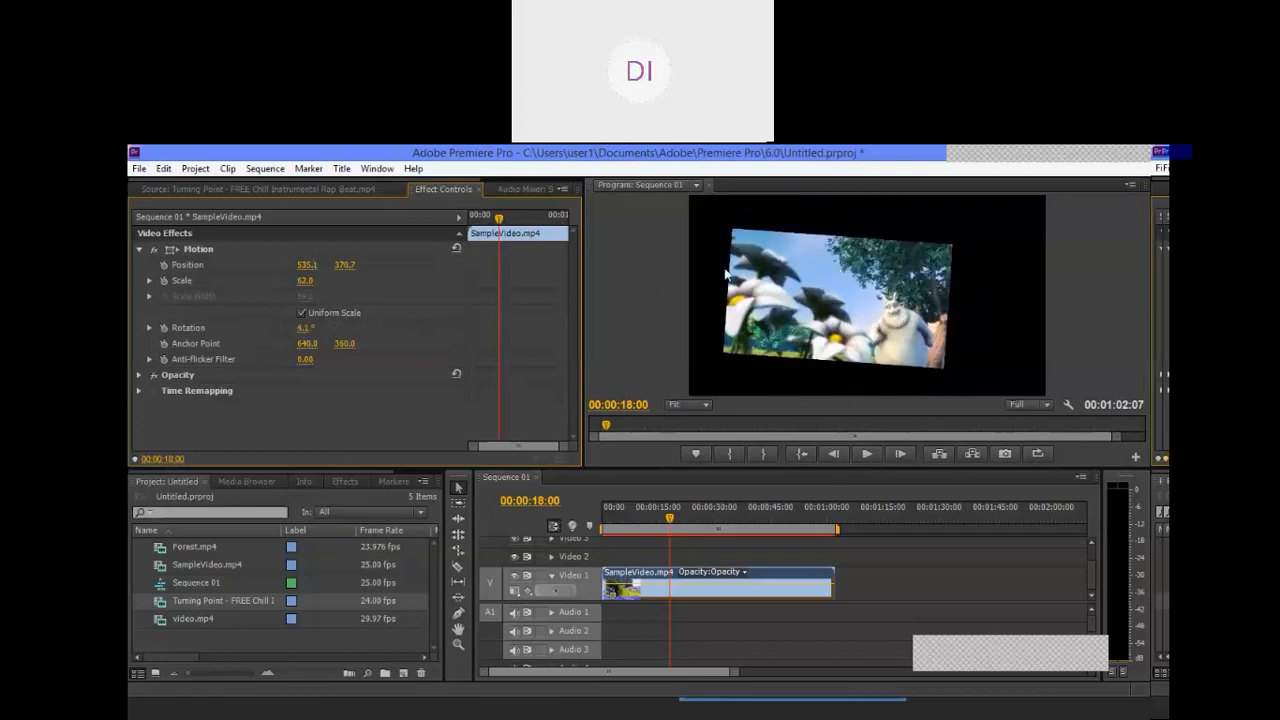
left_click(965, 244)
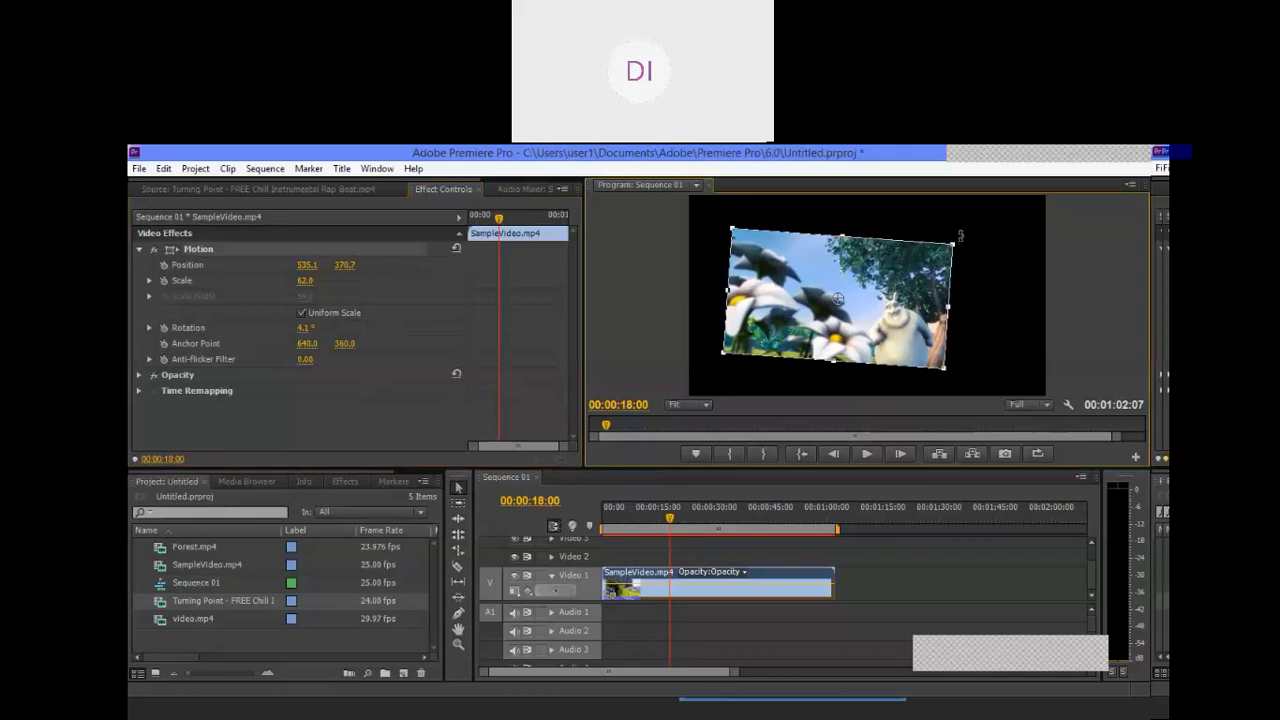
mouse_move(967, 223)
left_mouse_down()
mouse_move(958, 212)
mouse_move(969, 232)
mouse_move(971, 212)
left_mouse_up()
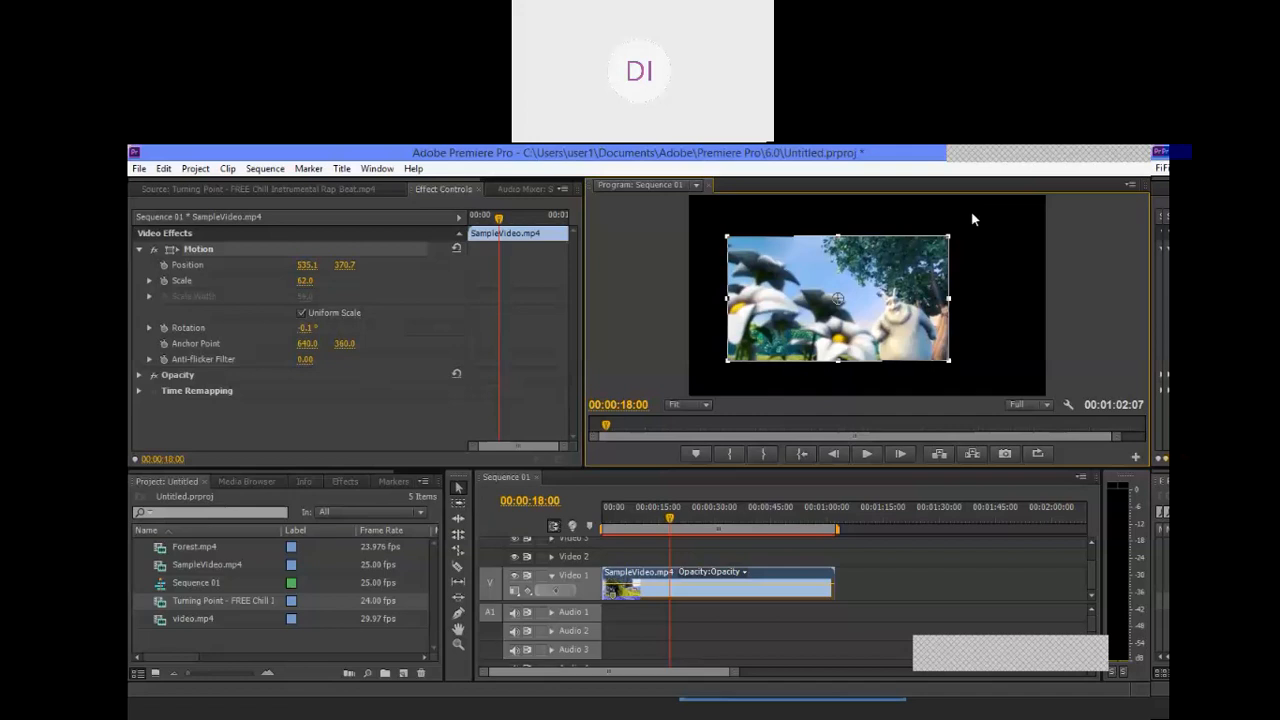
left_click(307, 328)
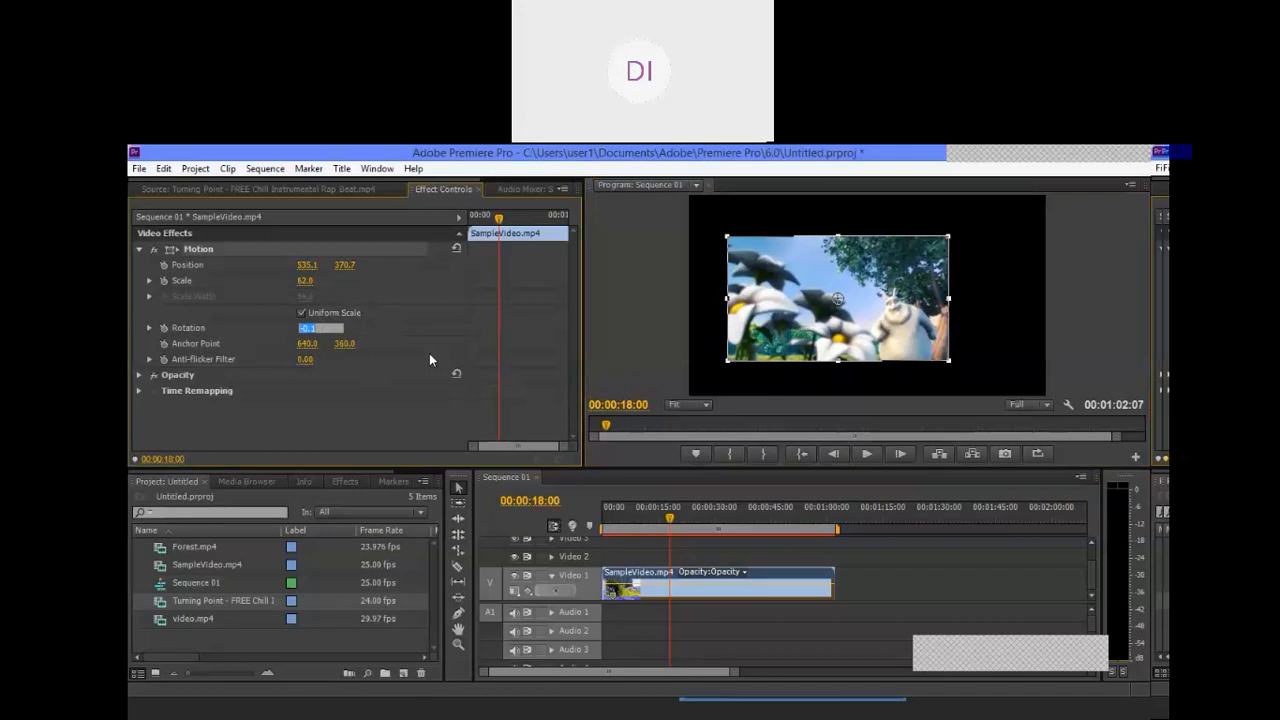
type("0")
key("Return")
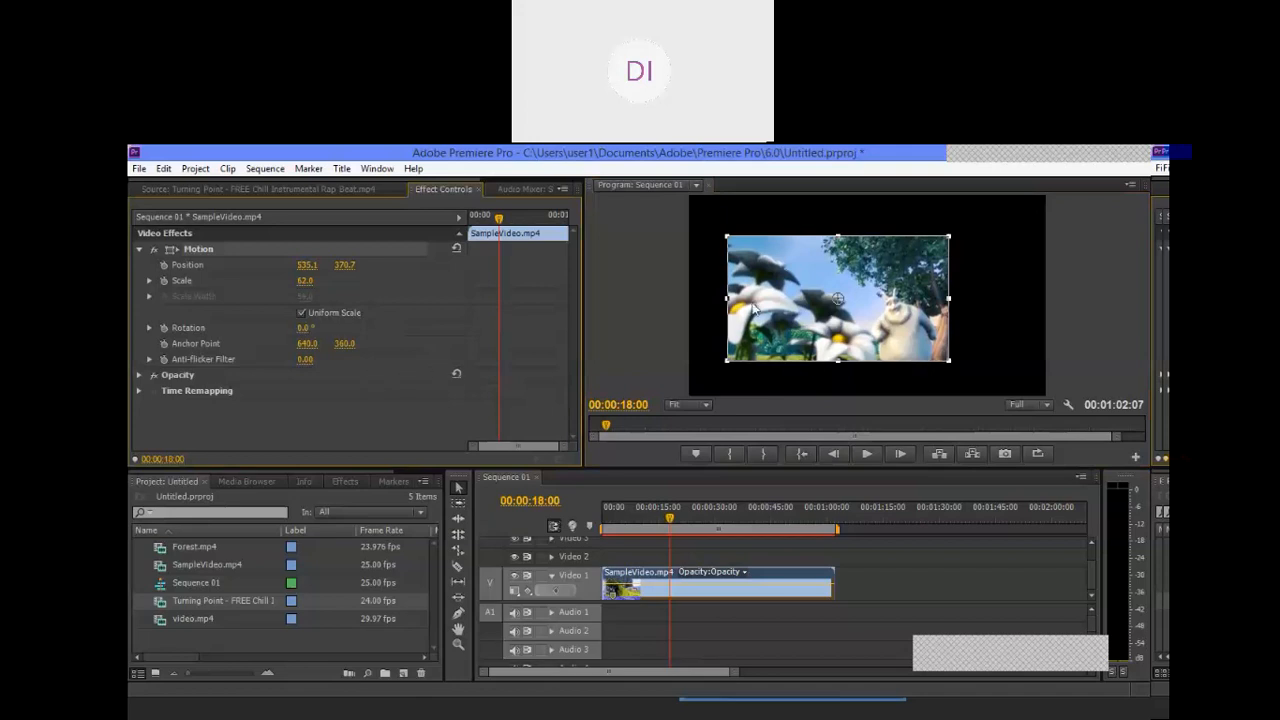
Step: Try the clip's Rotation at 90° and 45°, and return it to 0°
left_click(304, 329)
type("90")
key("Return")
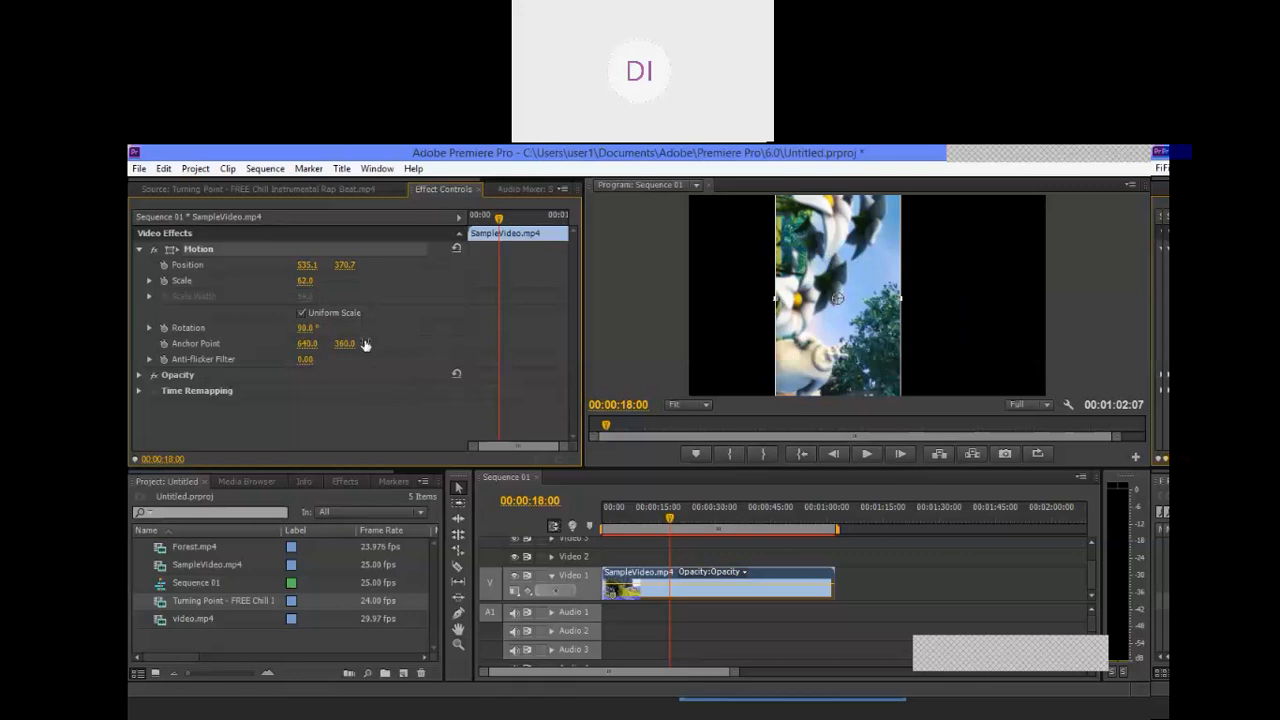
left_click(305, 328)
type("45")
key("Return")
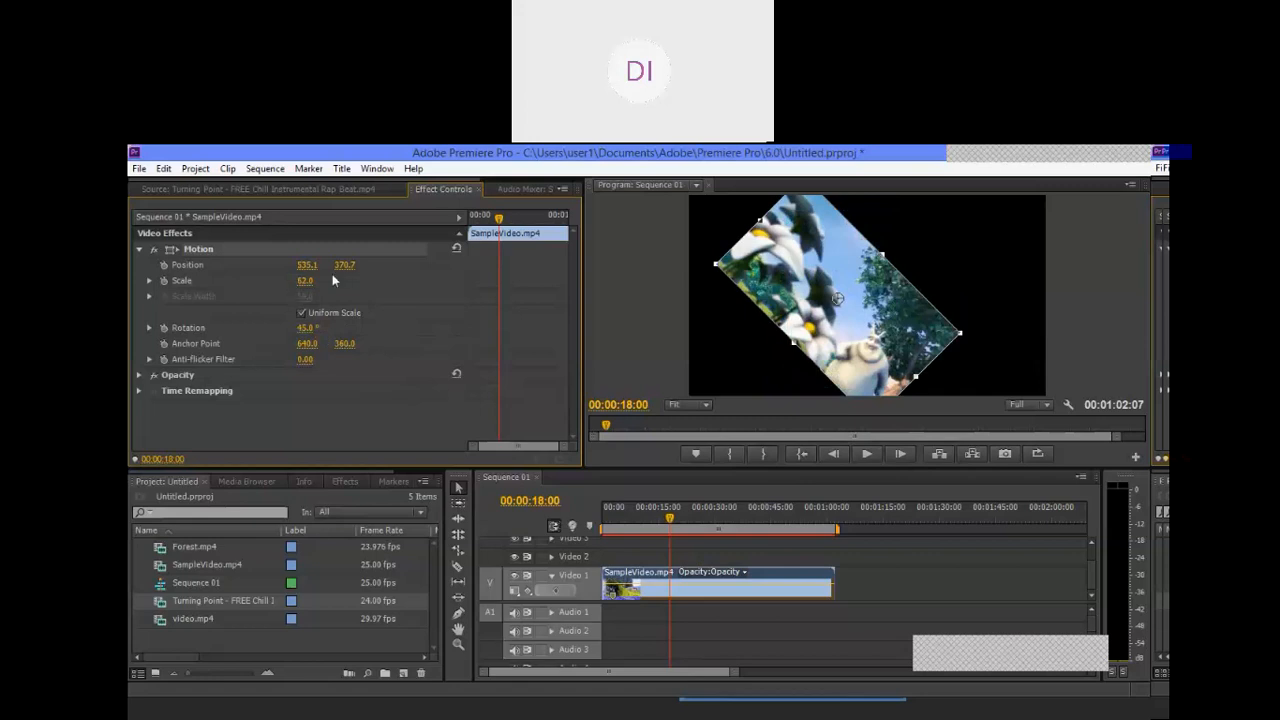
left_click(305, 282)
left_click(302, 328)
type("0")
key("Return")
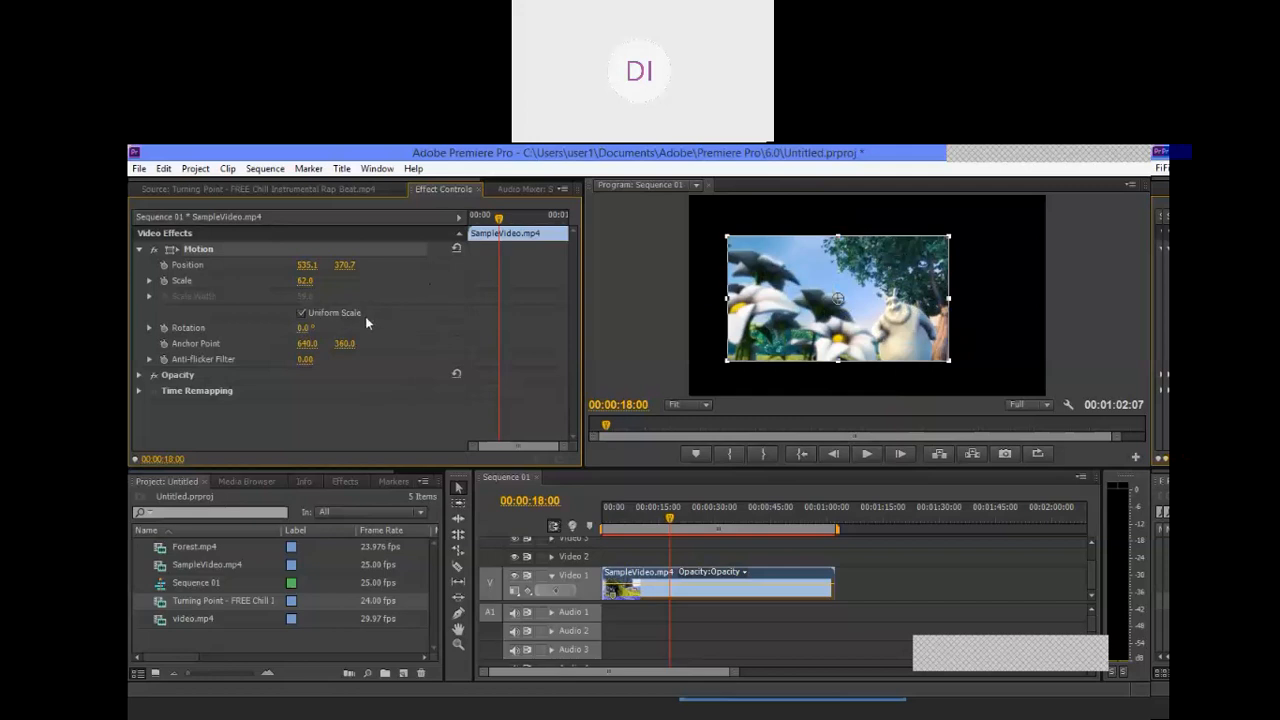
Step: Try the clip's Scale at 0 and at 50
left_click(303, 282)
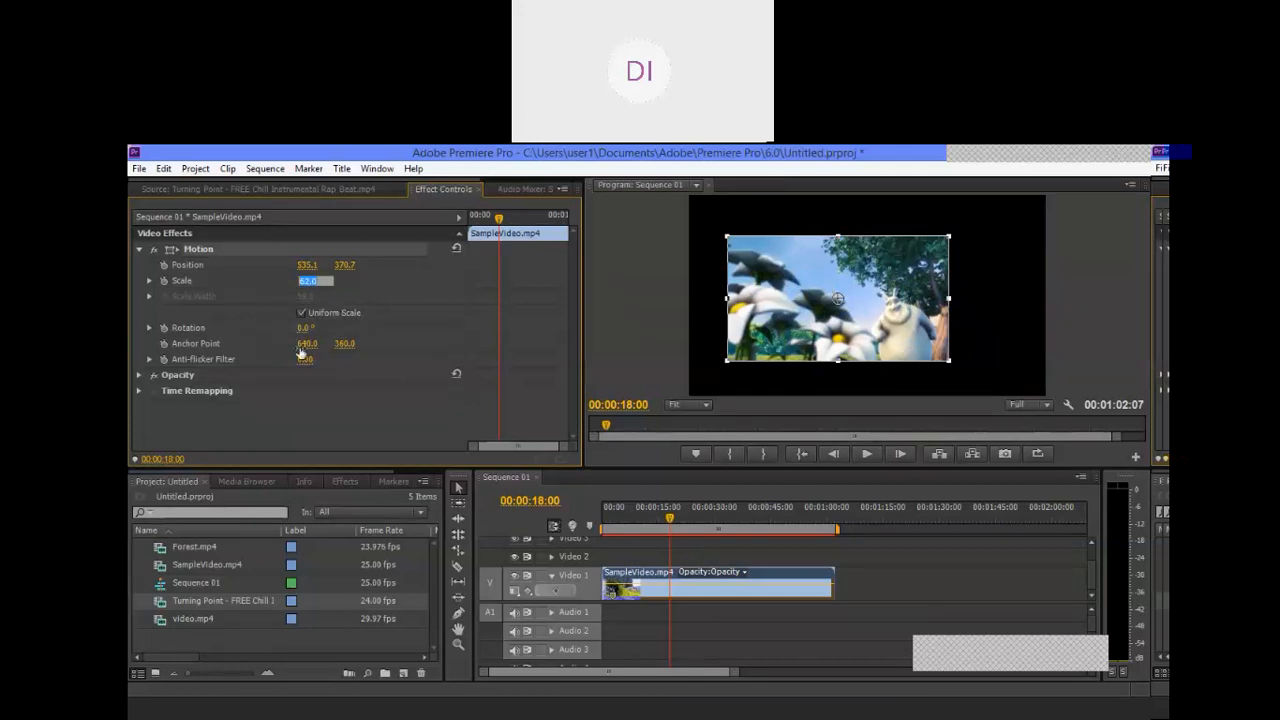
type("0")
key("Return")
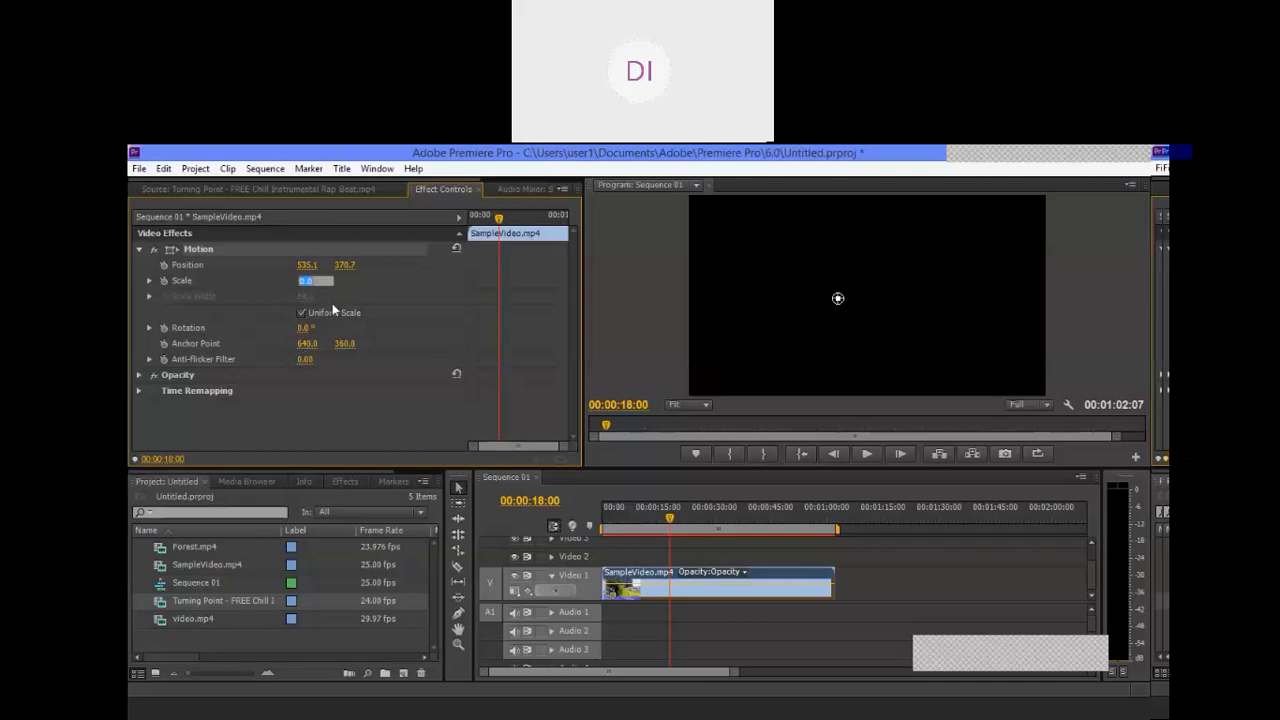
type("50")
key("Return")
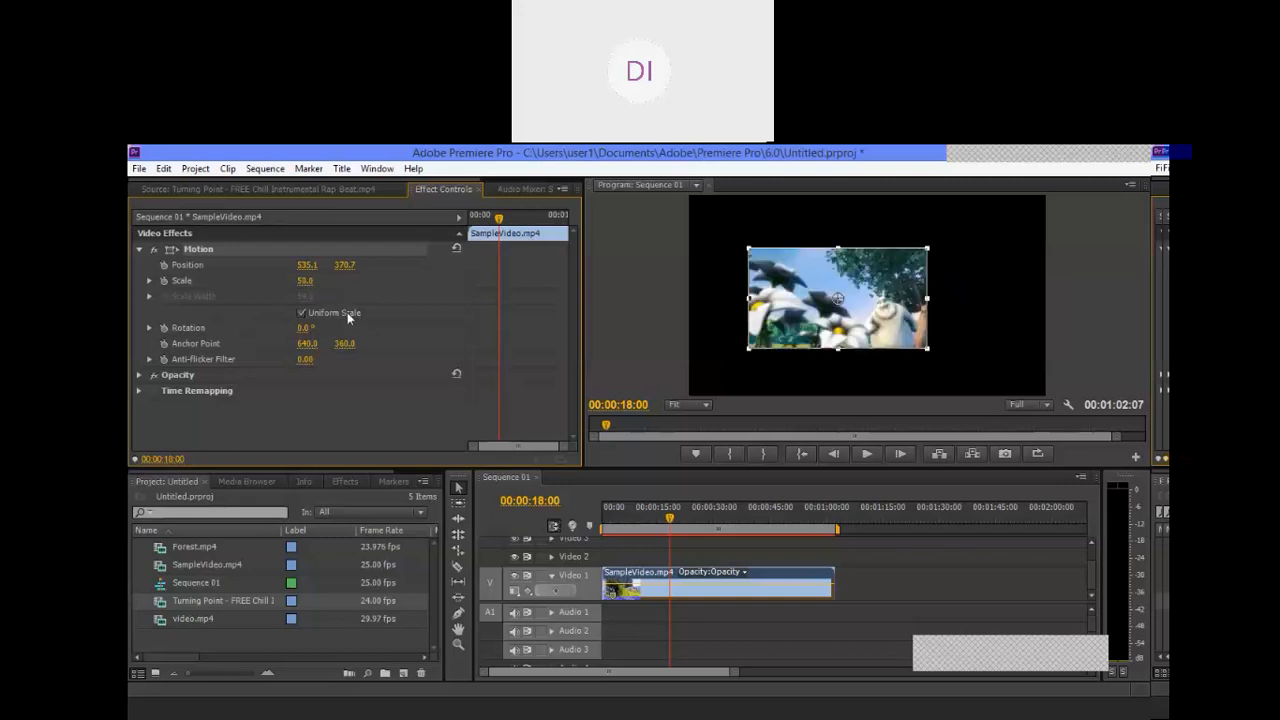
Step: Set the clip's Scale to 100 and shrink the picture freehand in the Program monitor to a Scale of about 83.2
left_click(304, 281)
type("100")
key("Return")
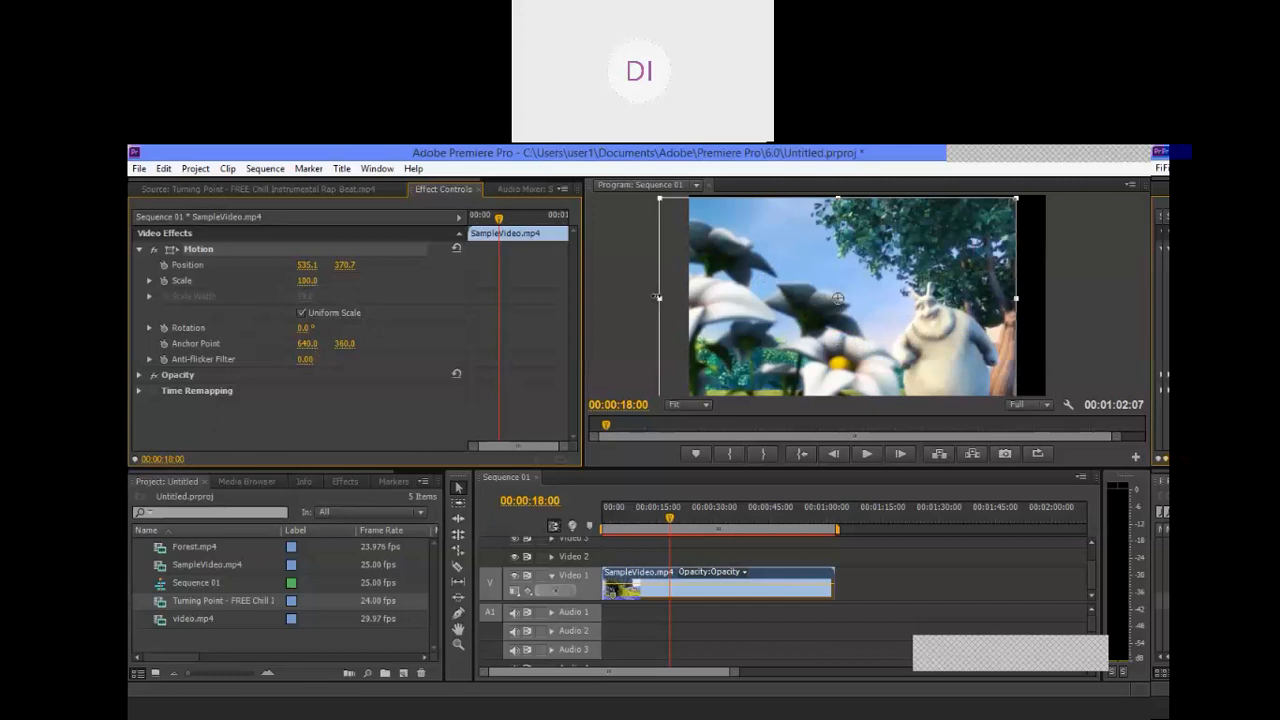
left_click_drag(658, 297, 707, 300)
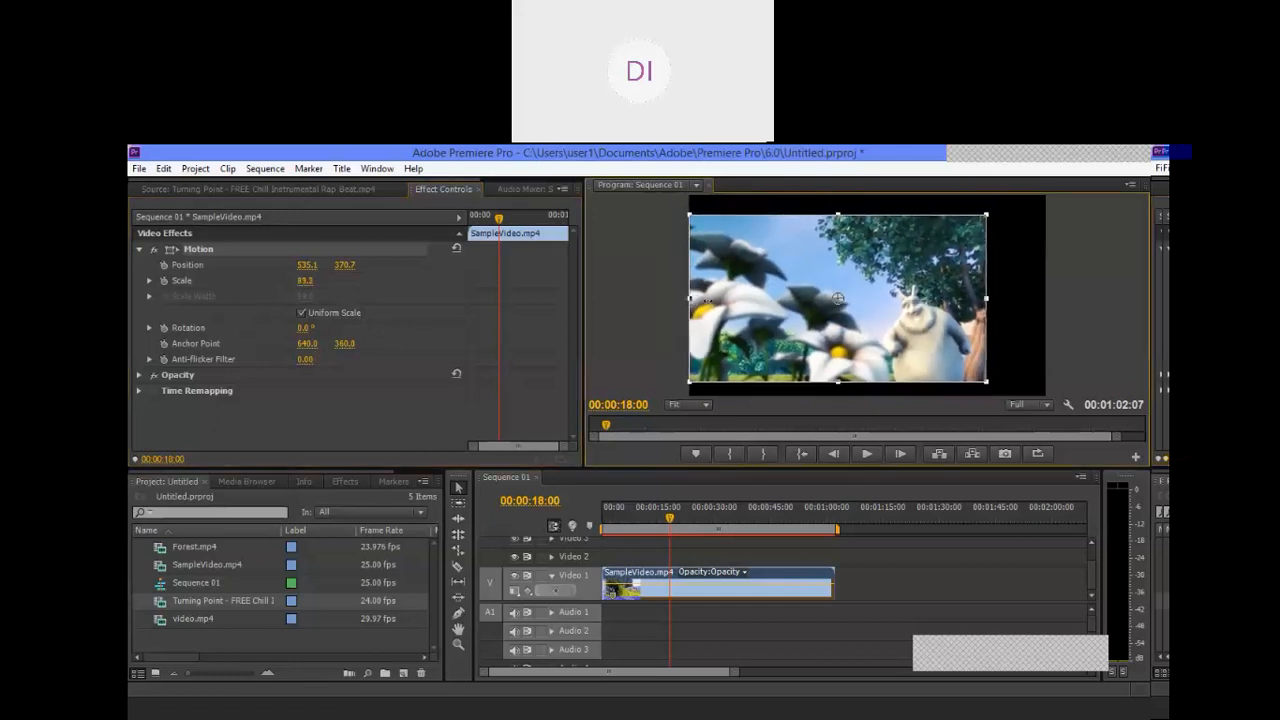
left_click(646, 311)
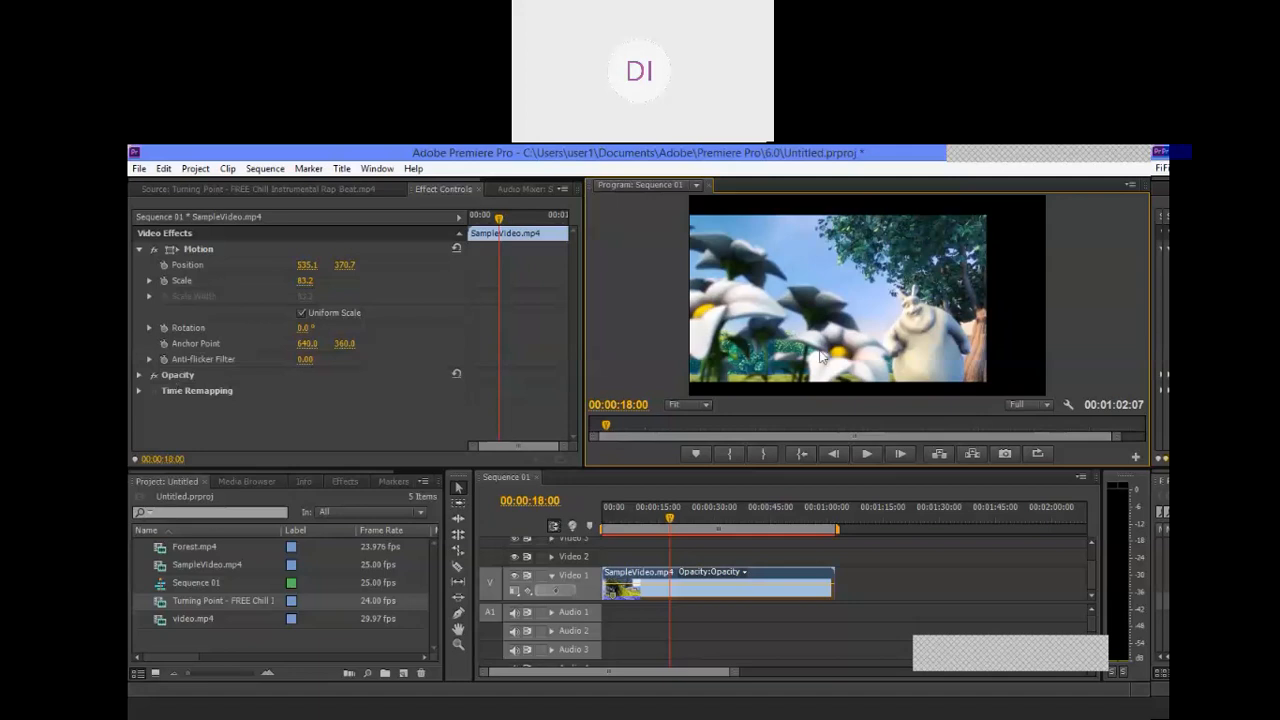
Step: Expand the Opacity settings and vary the Opacity value, leaving a 100% keyframe at 00:00:18:00
left_click(139, 375)
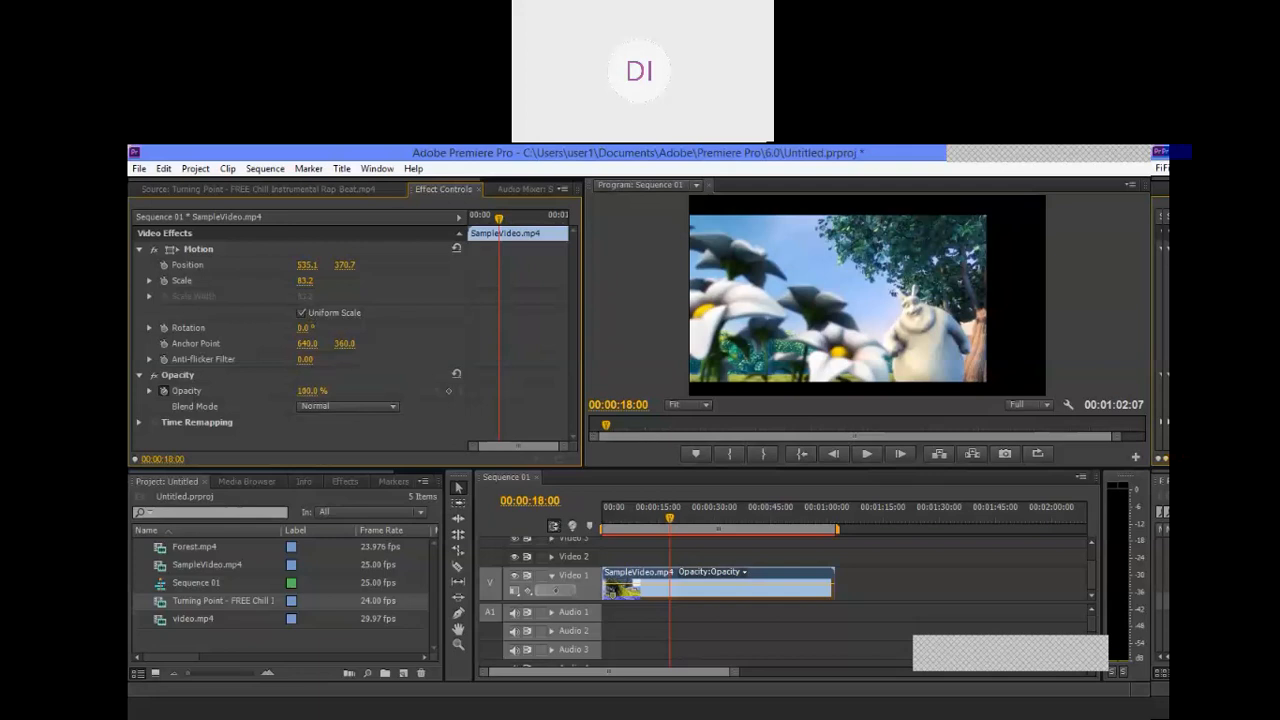
mouse_move(318, 398)
left_mouse_down()
mouse_move(216, 398)
mouse_move(320, 398)
left_mouse_up()
mouse_move(320, 398)
left_mouse_down()
mouse_move(216, 398)
mouse_move(318, 393)
left_mouse_up()
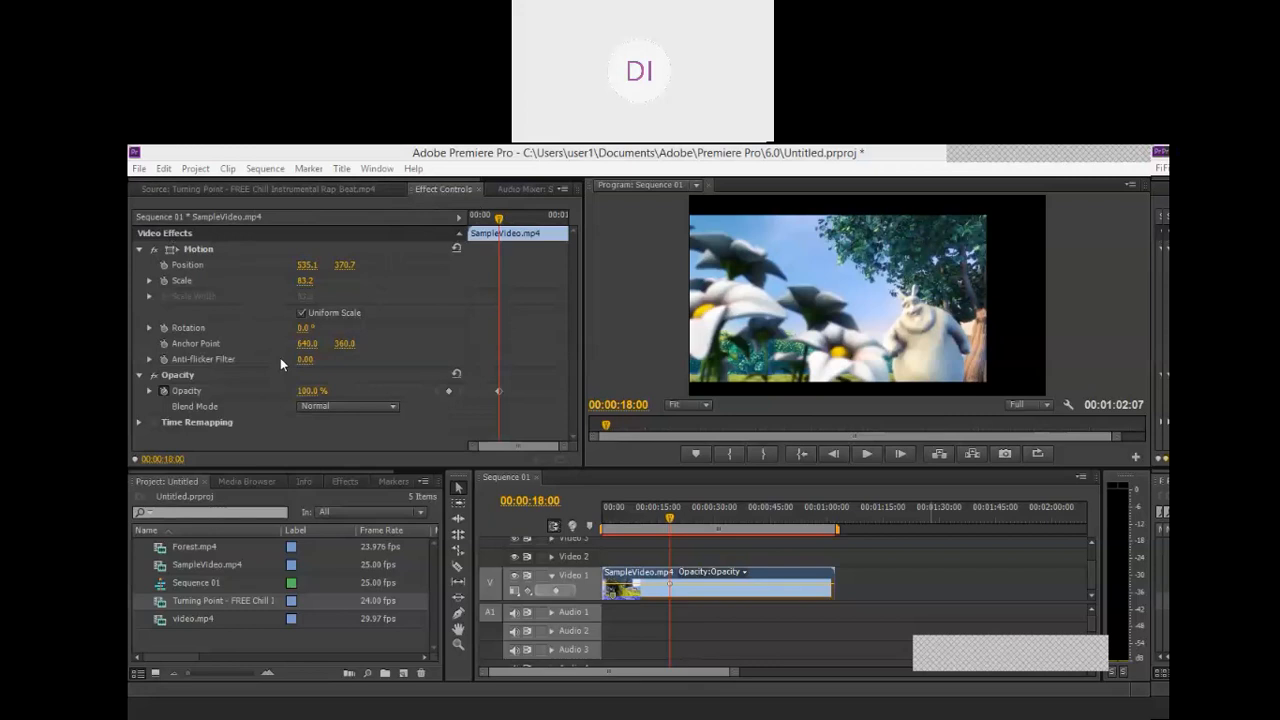
Step: Expand Time Remapping and its Speed graph, cancelling the attempt to switch off Speed keyframing
left_click(140, 422)
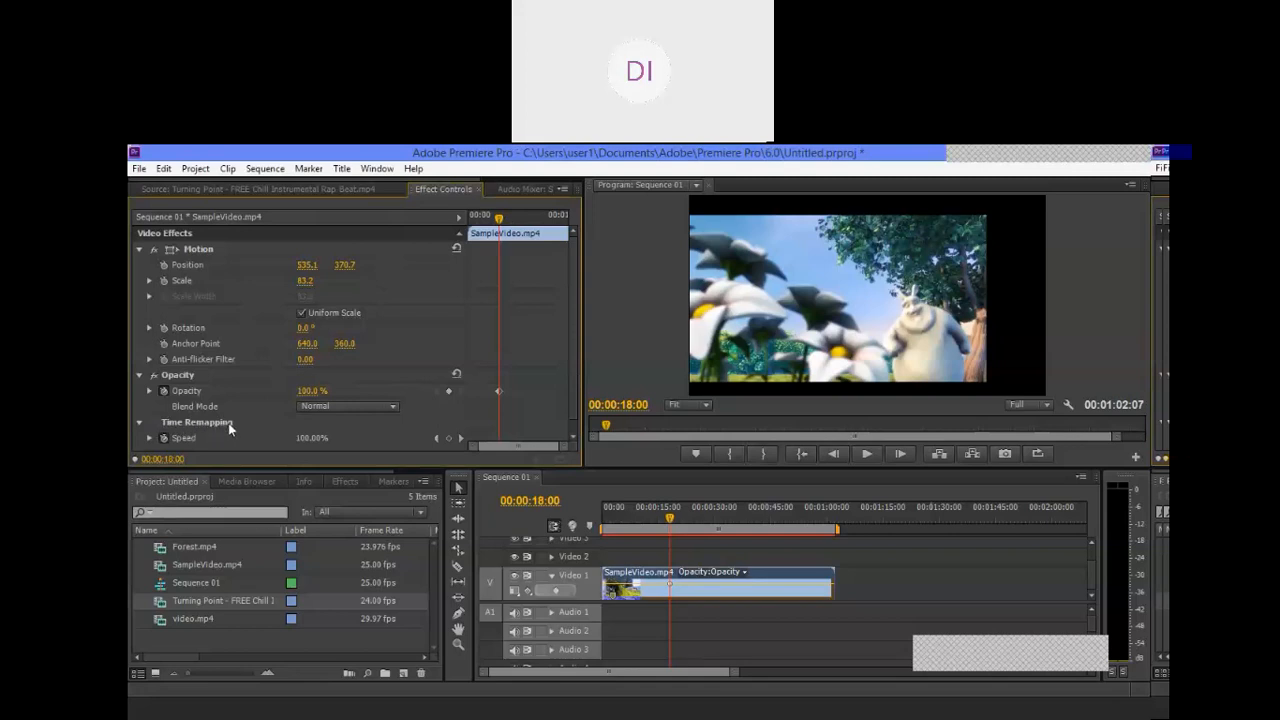
left_click(140, 423)
left_click(139, 422)
scroll(538, 426, "down", 1)
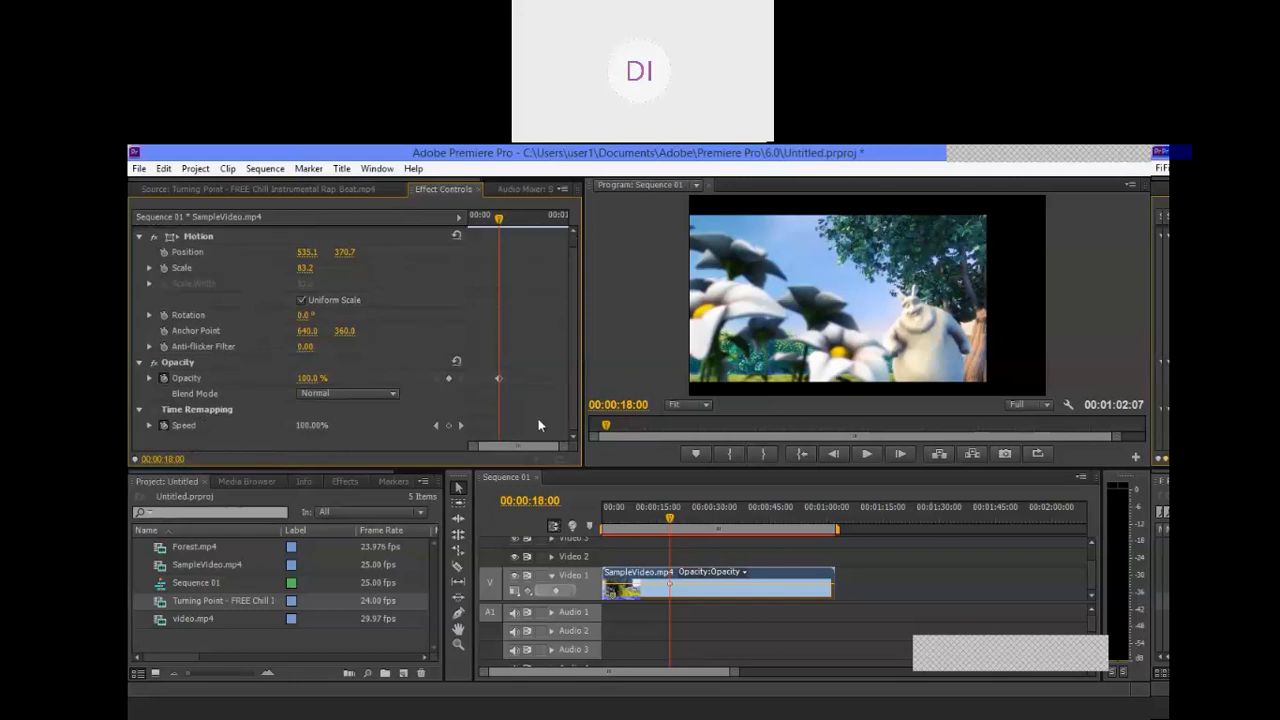
left_click(164, 425)
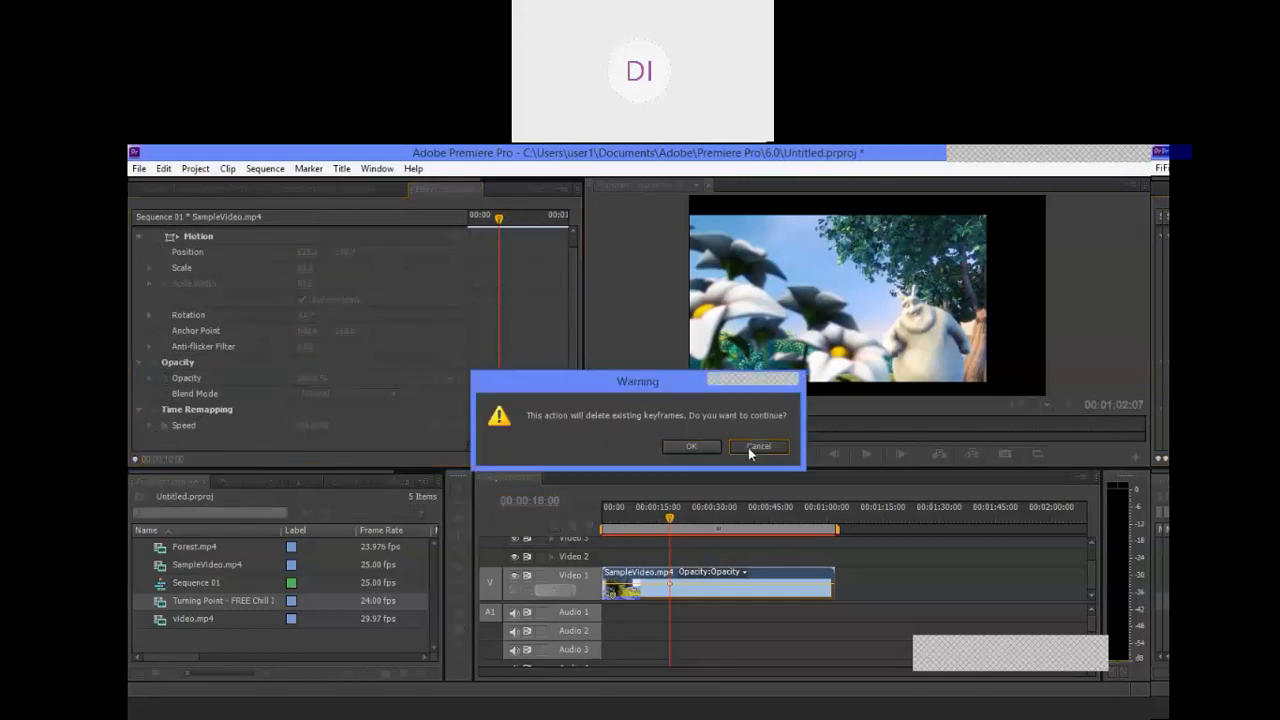
left_click(748, 447)
left_click(149, 425)
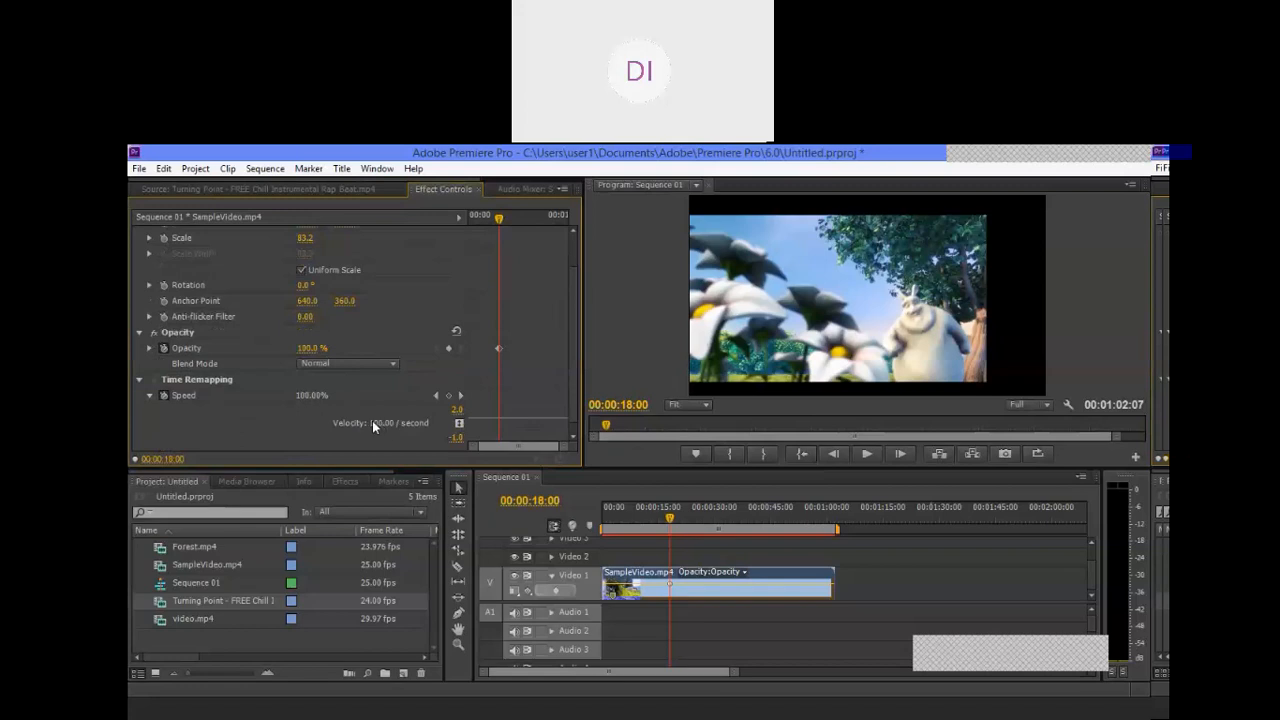
Step: Raise the clip's Time Remapping Speed to 188% in the Speed graph and play the sequence from its start
left_click_drag(502, 417, 502, 408)
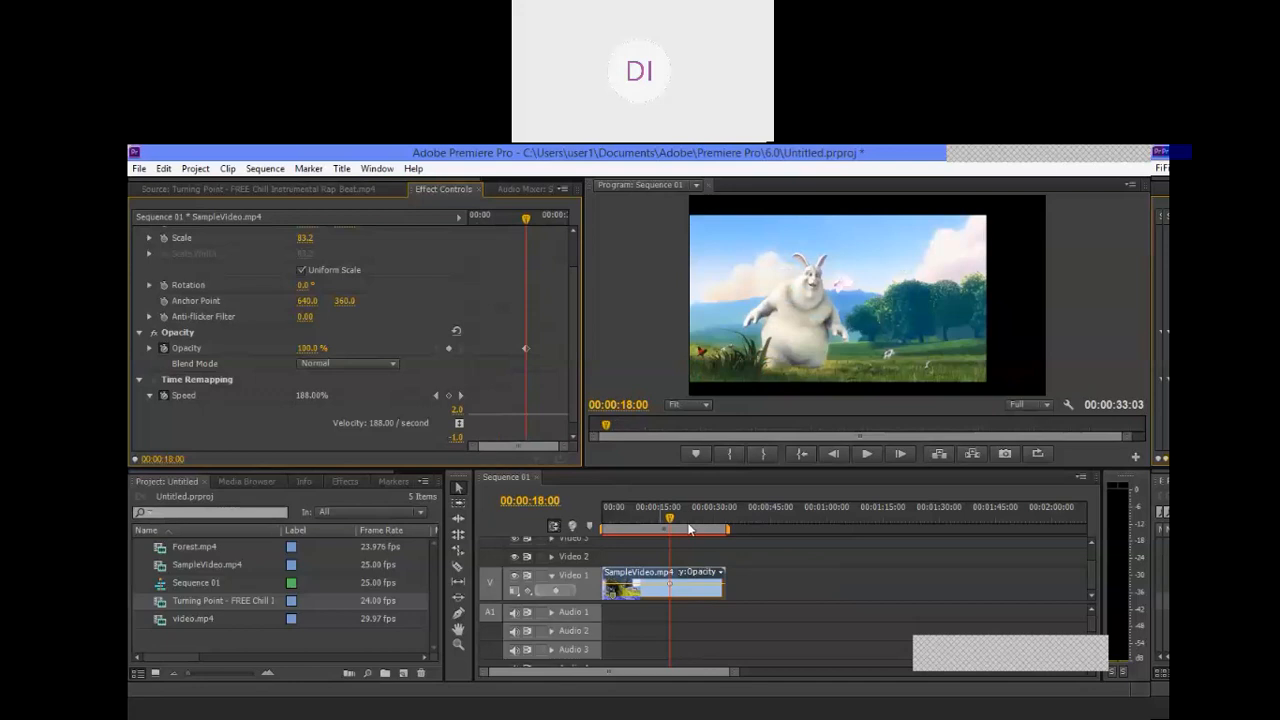
key("Home")
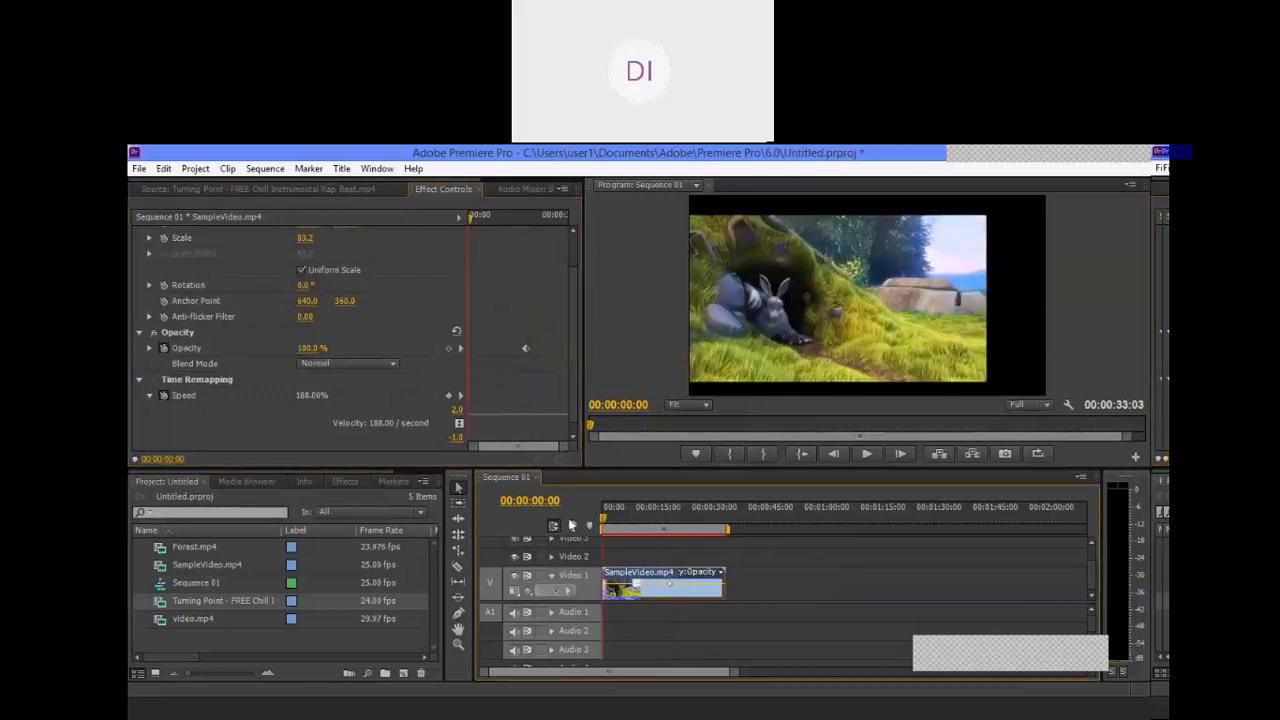
left_click(866, 455)
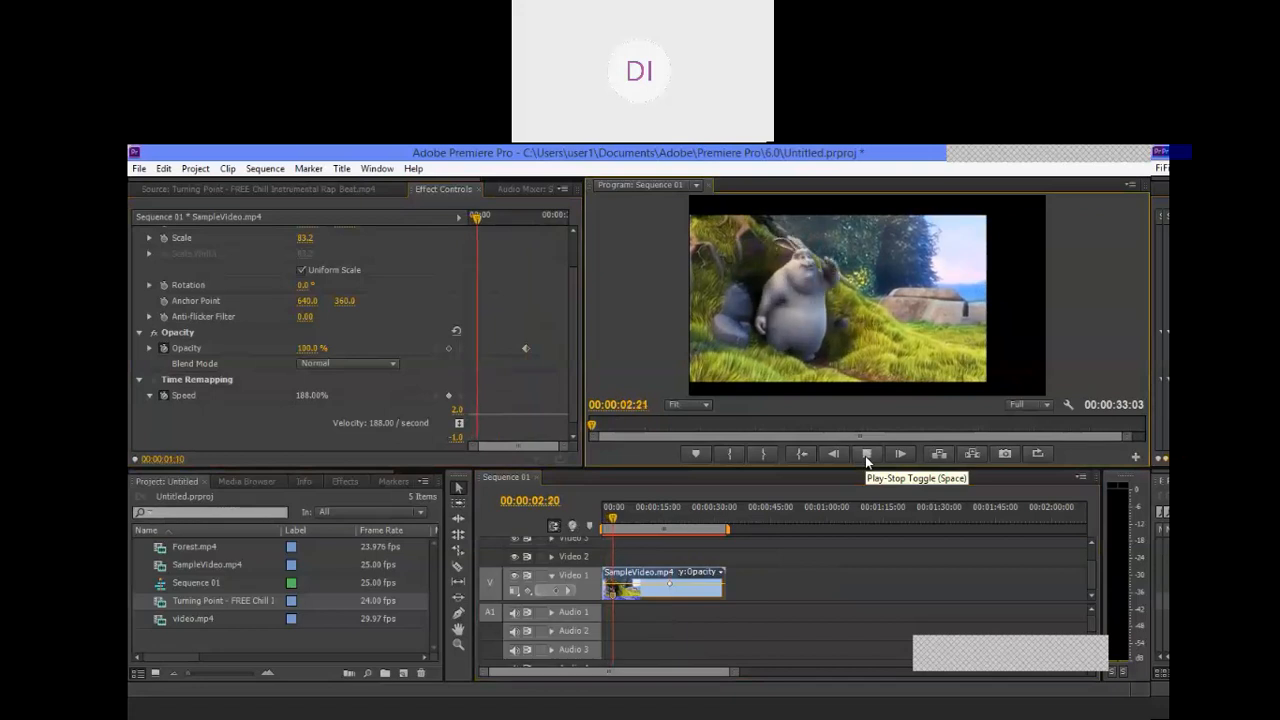
left_click(866, 455)
Step: Raise the clip's Speed to 316% in the Speed graph and preview the sequence again from its start
left_click_drag(499, 412, 499, 385)
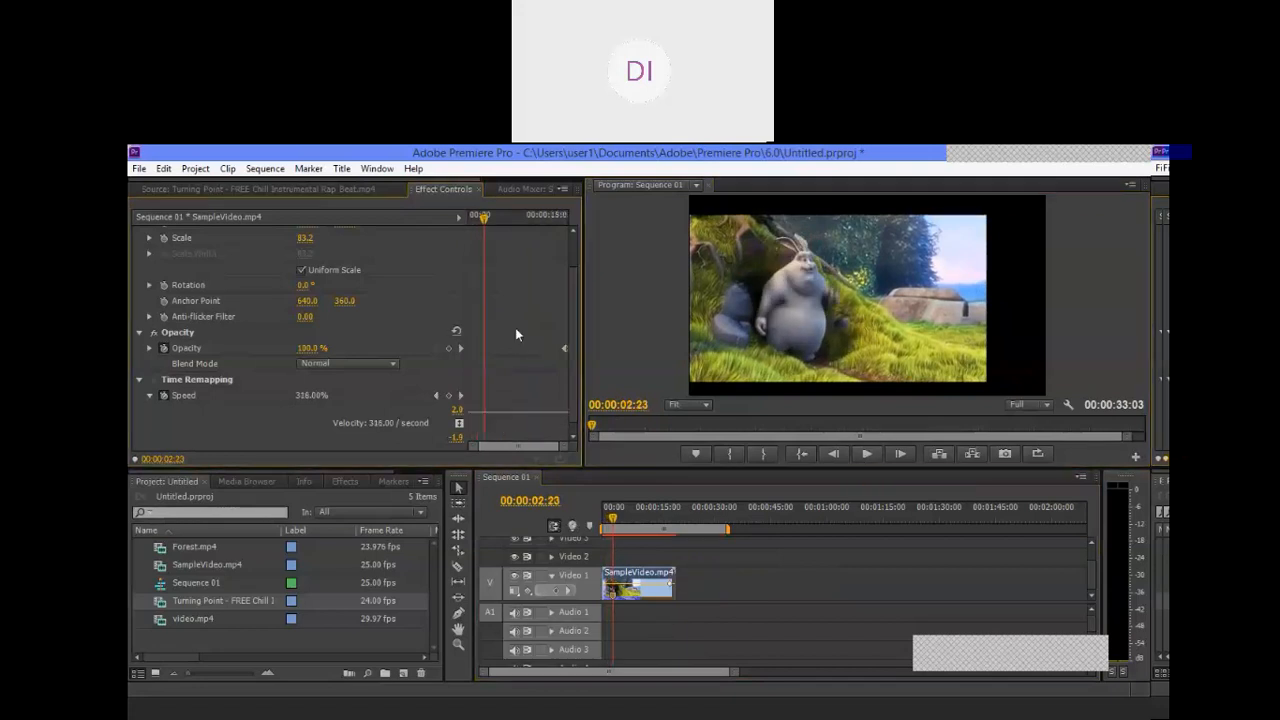
left_click(613, 518)
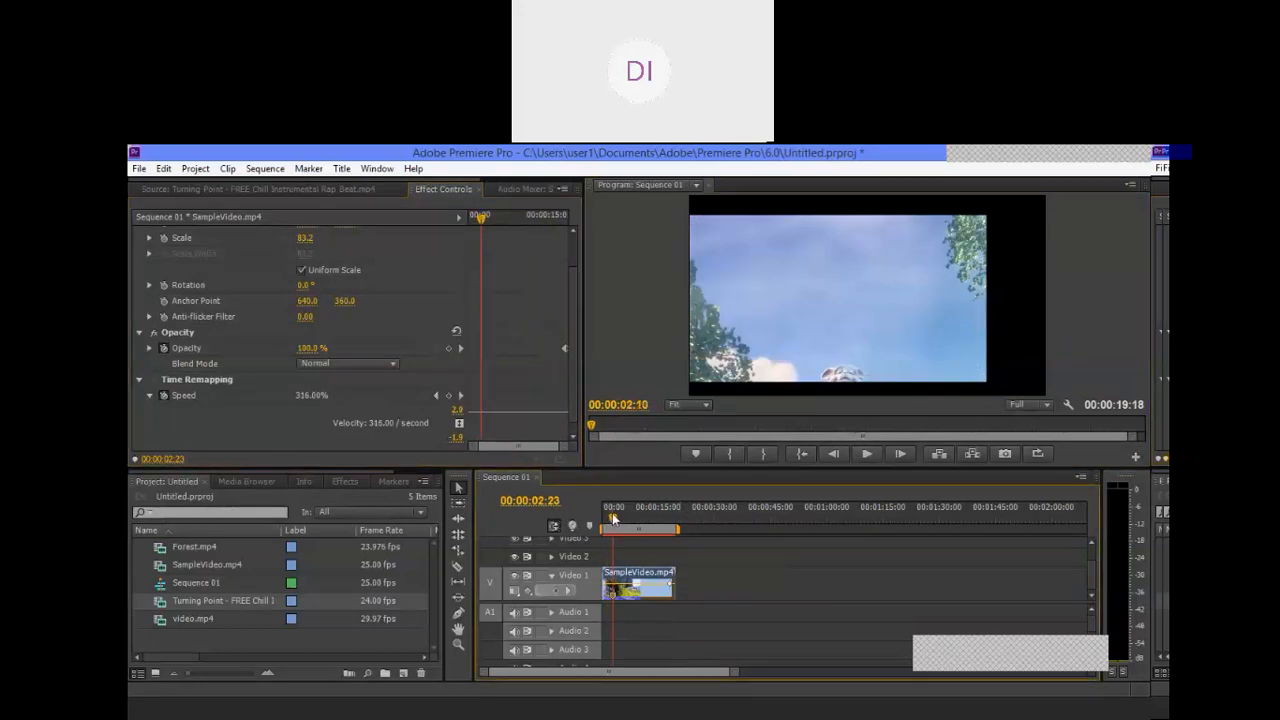
left_click_drag(613, 518, 603, 518)
left_click(866, 453)
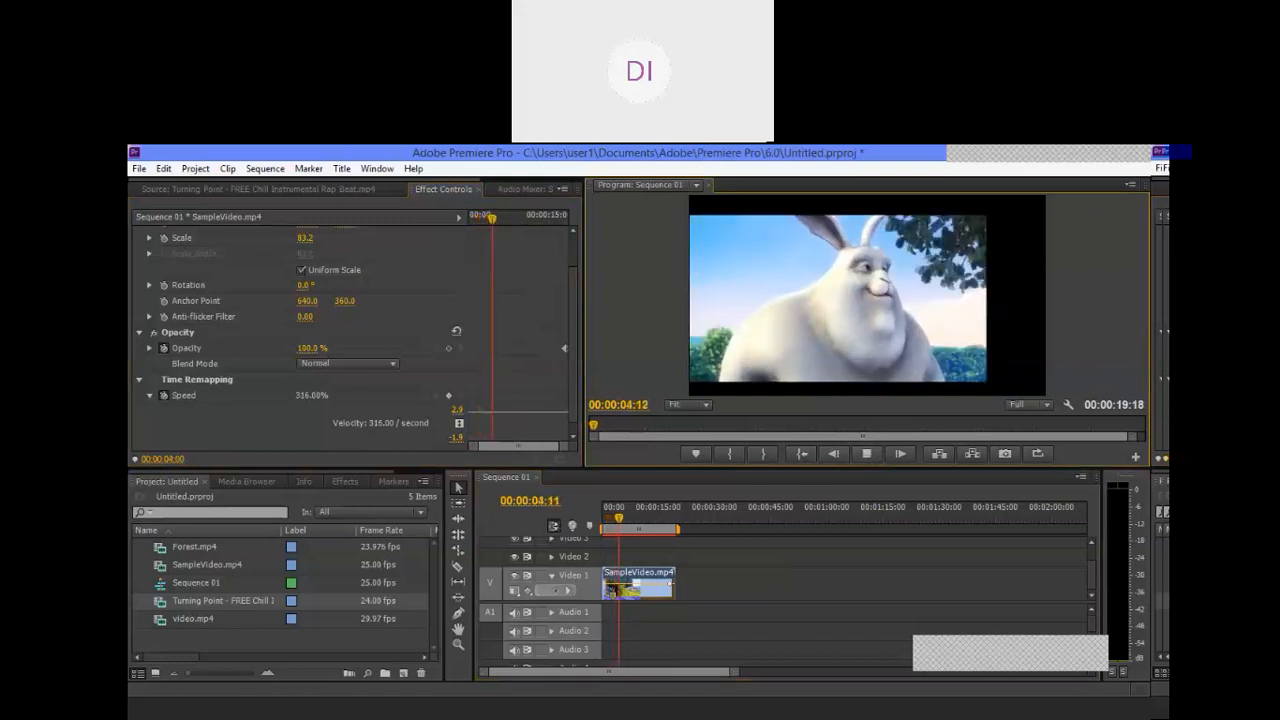
left_click(866, 456)
Step: Lower the clip's Speed to 254% and on to 13%, and play the slowed clip from the sequence start
left_click_drag(501, 413, 492, 459)
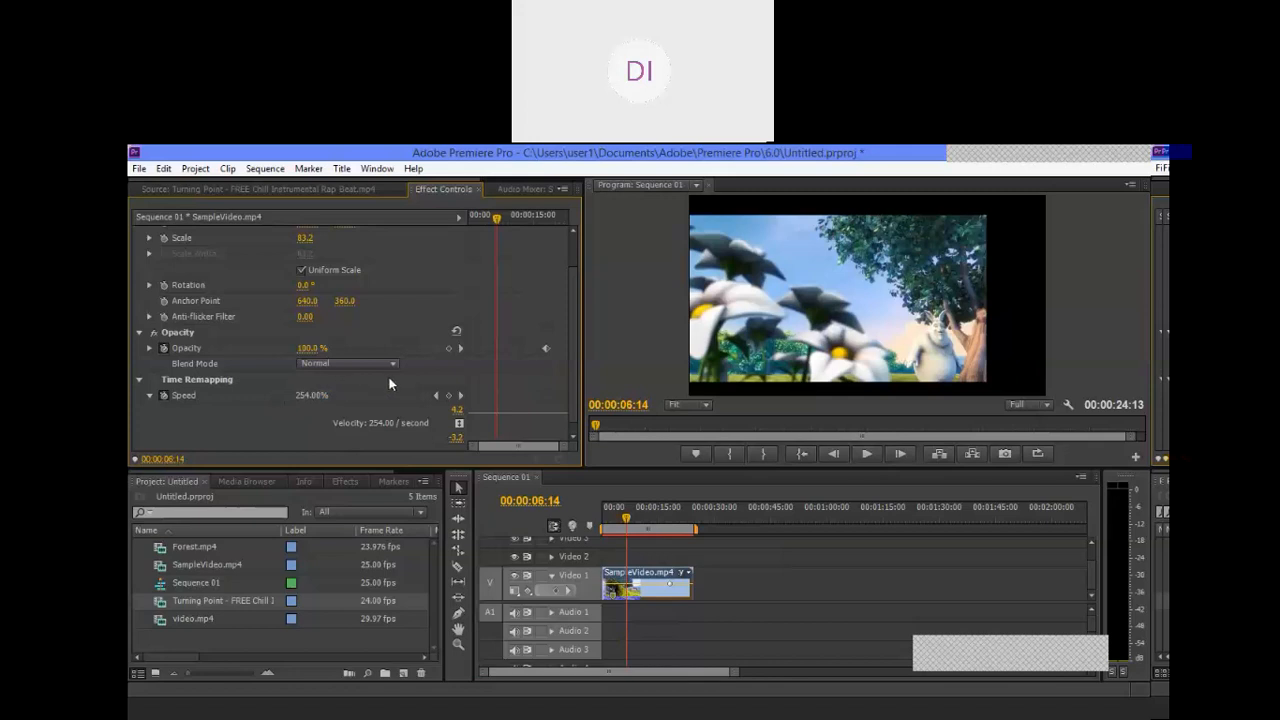
left_click_drag(502, 414, 502, 426)
left_click_drag(627, 517, 566, 551)
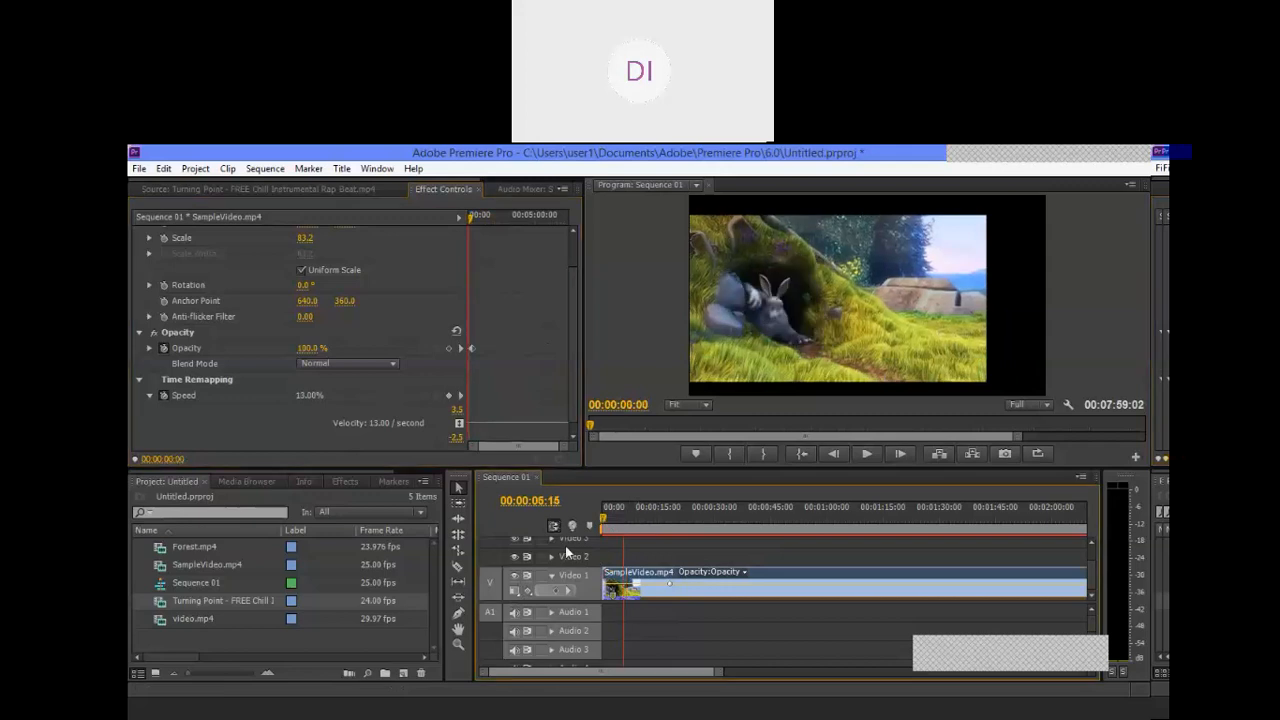
left_click(866, 453)
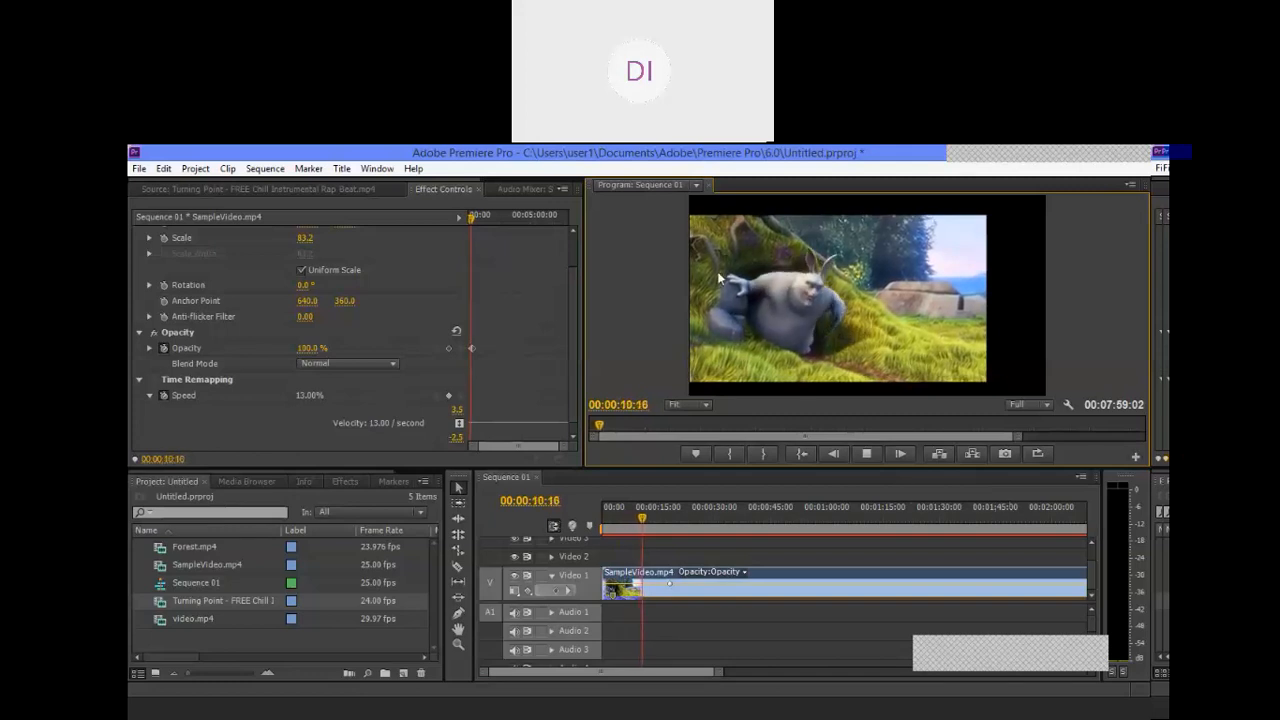
left_click(866, 453)
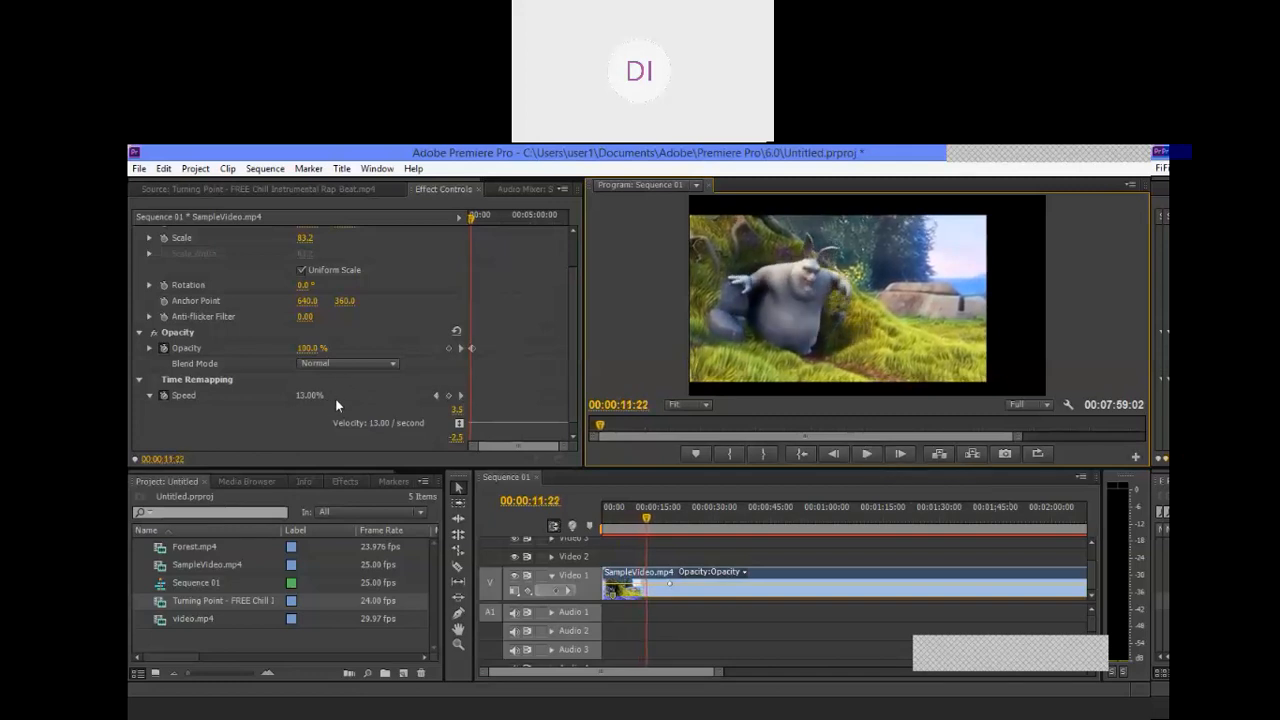
Step: Set the clip's Speed to 54% in the Speed graph, play it, and raise the Speed to 98%
left_click(543, 424)
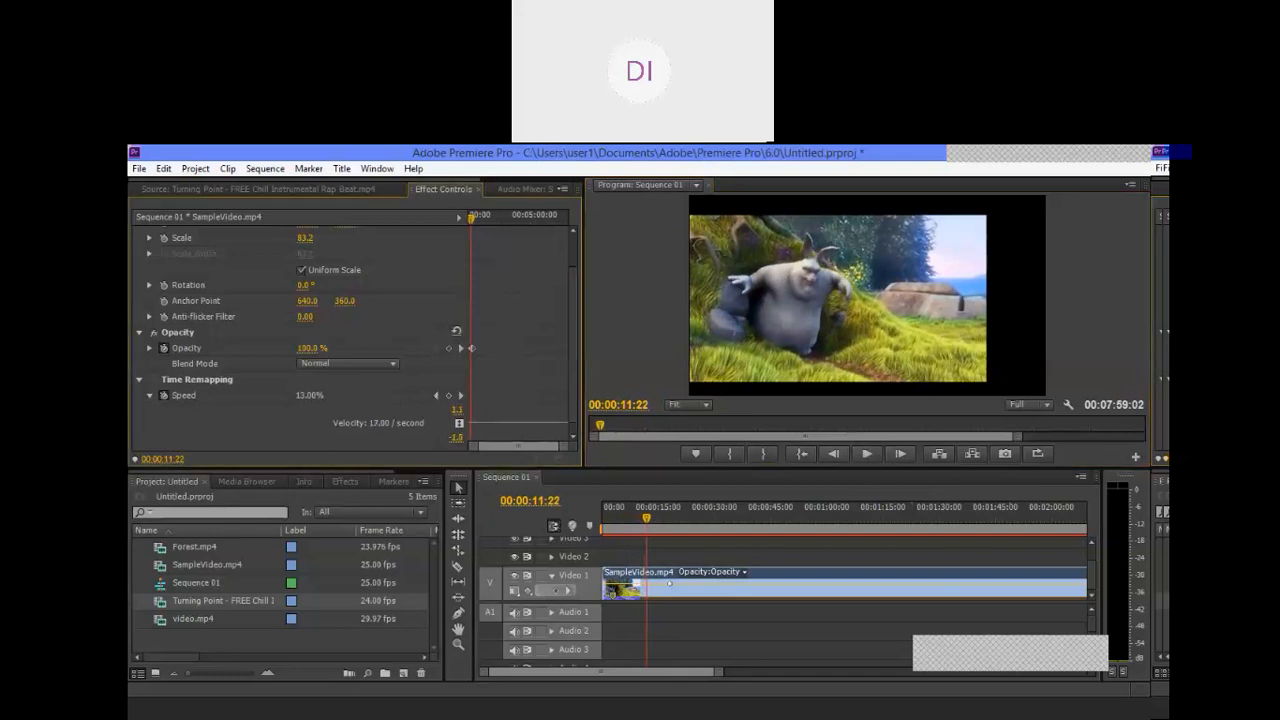
left_click_drag(543, 423, 543, 417)
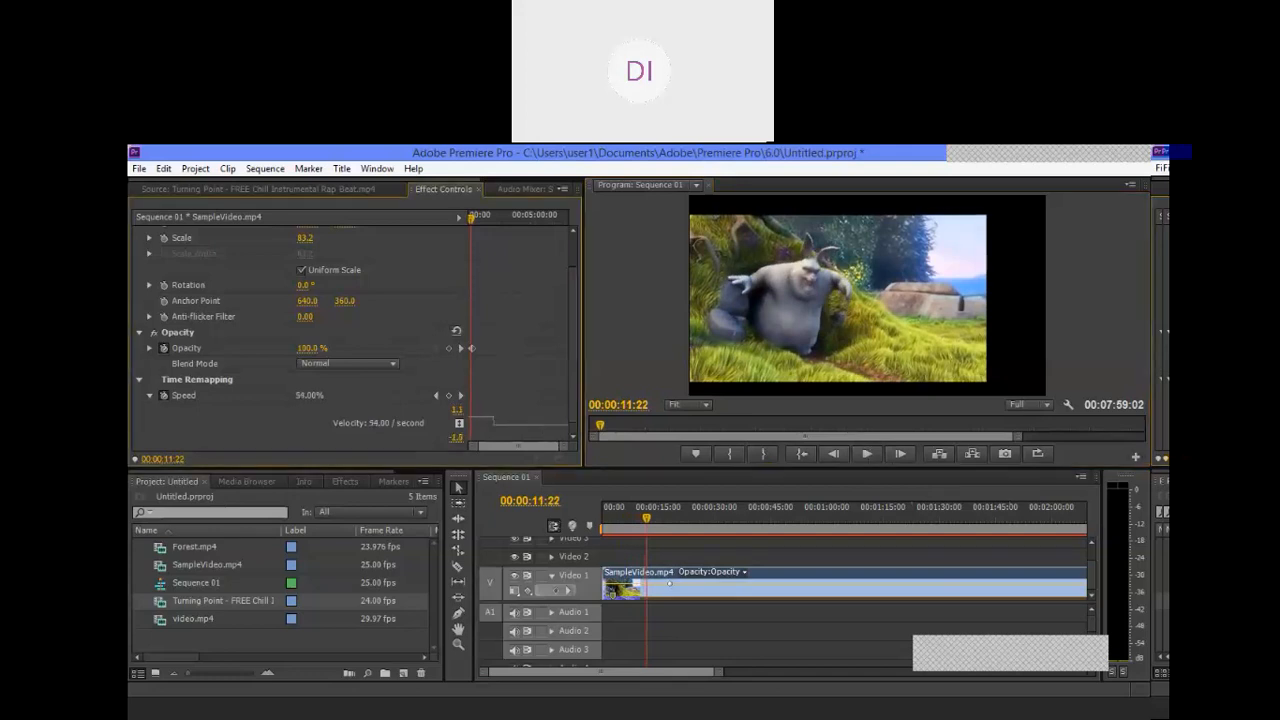
left_click(868, 454)
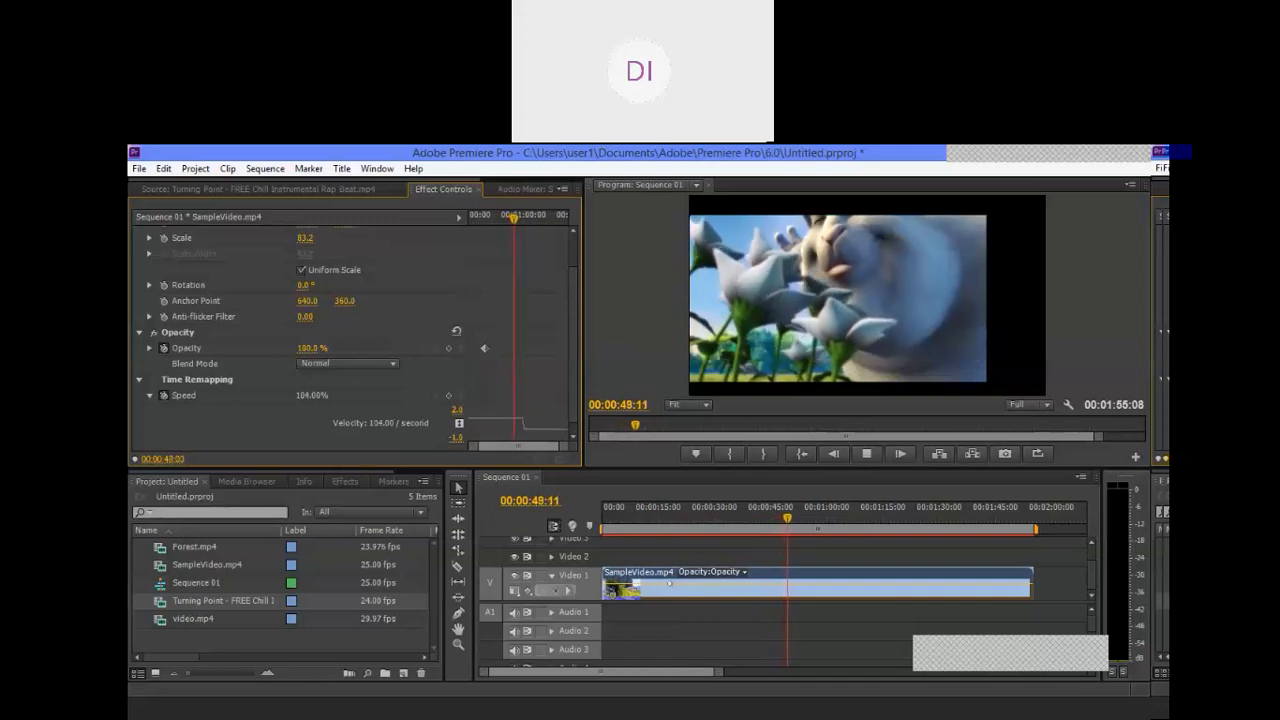
left_click_drag(521, 382, 521, 384)
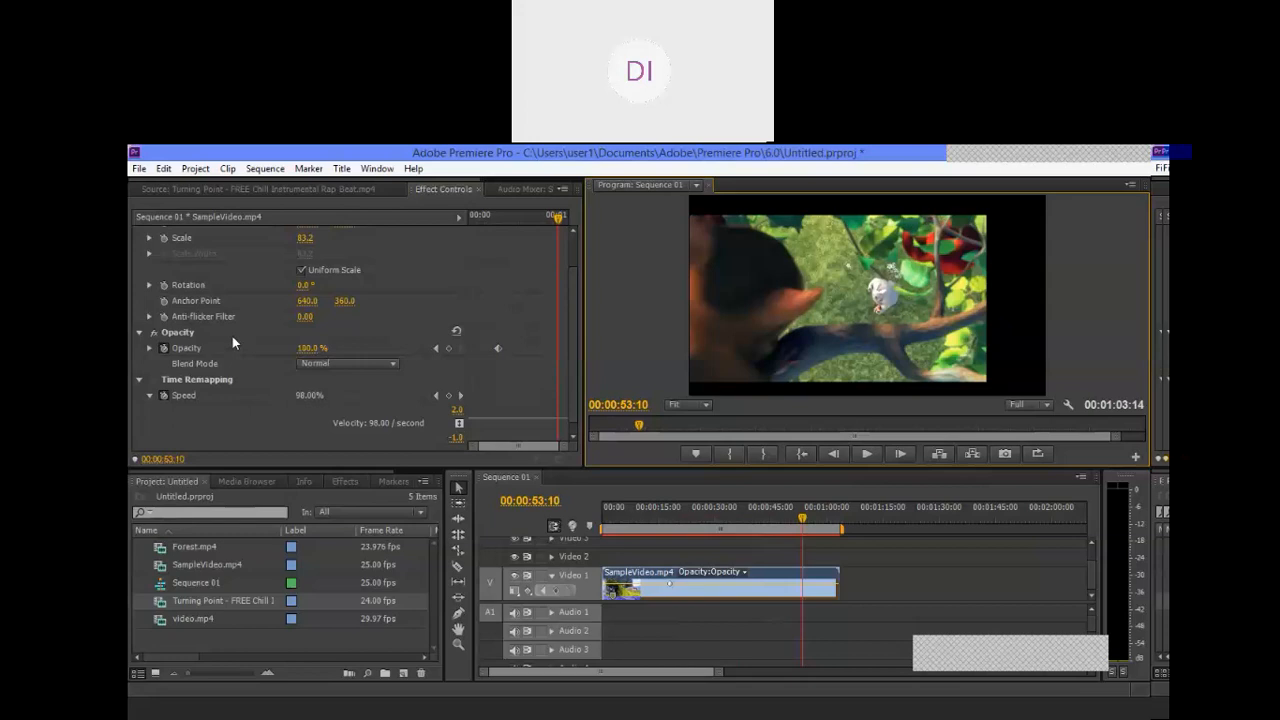
Step: Switch off keyframing for the clip's Time Remapping Speed, deleting its existing keyframes
left_click(164, 396)
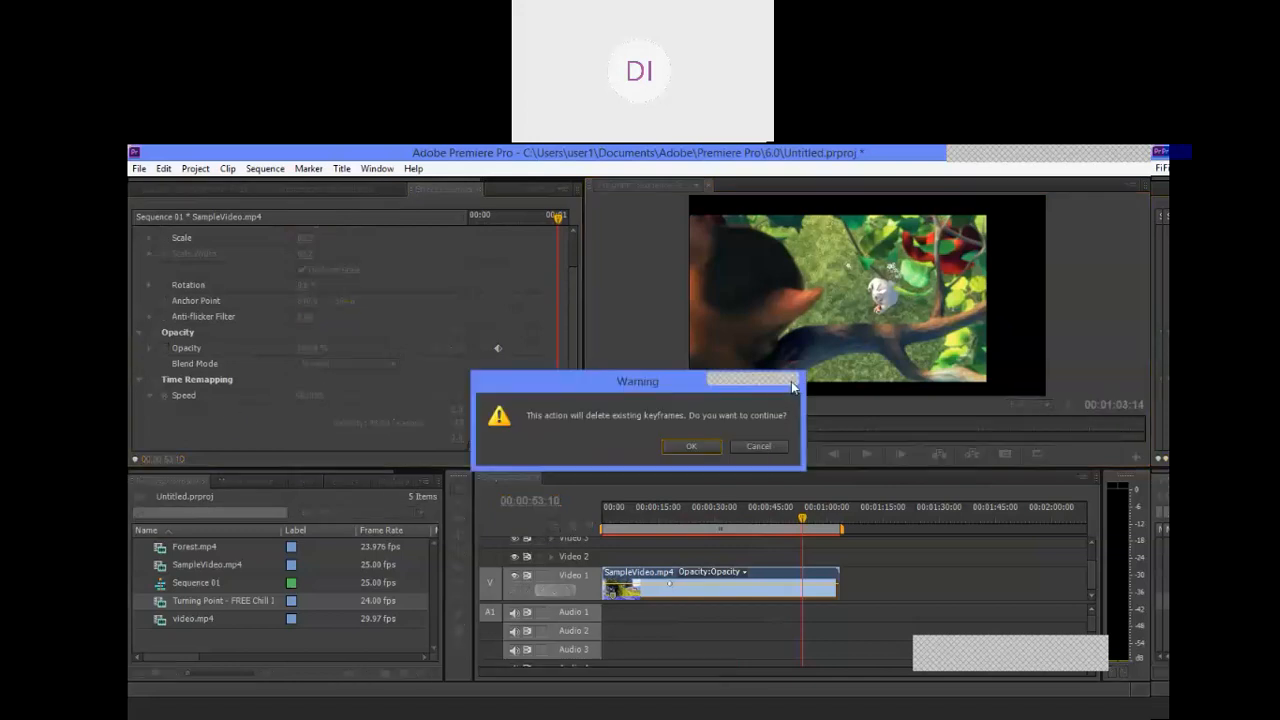
left_click(698, 447)
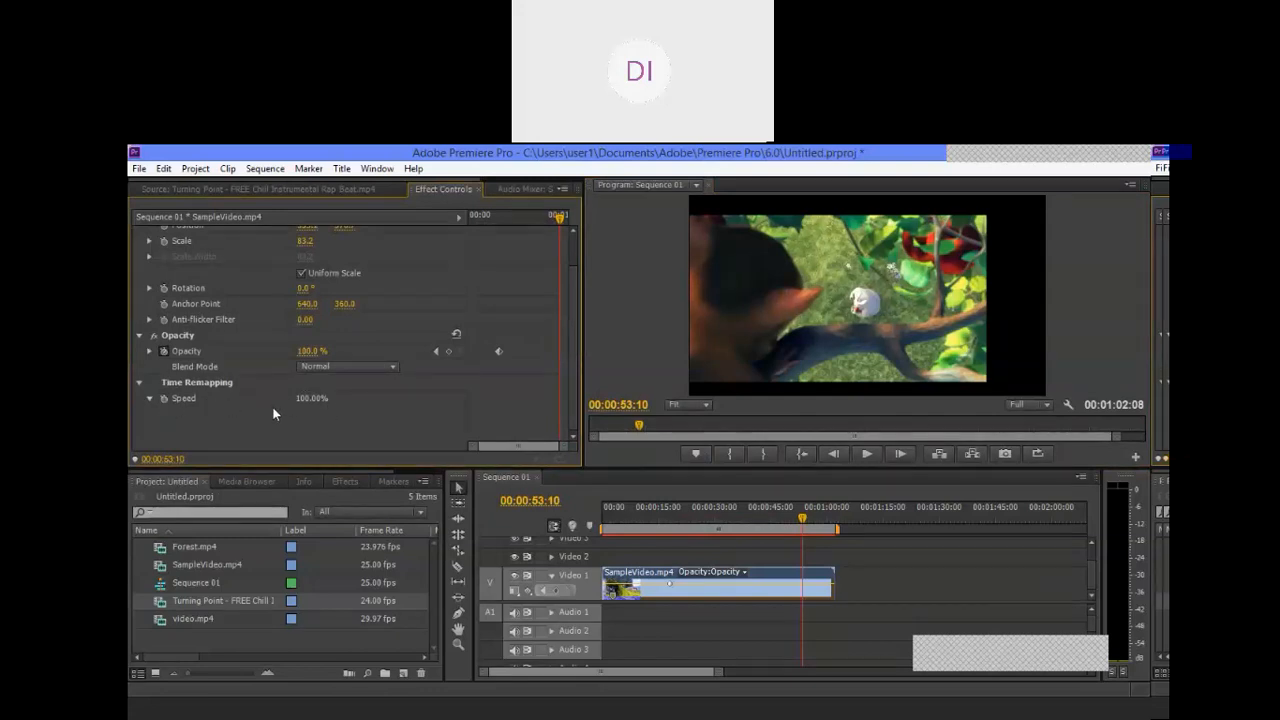
scroll(149, 398, "up", 1)
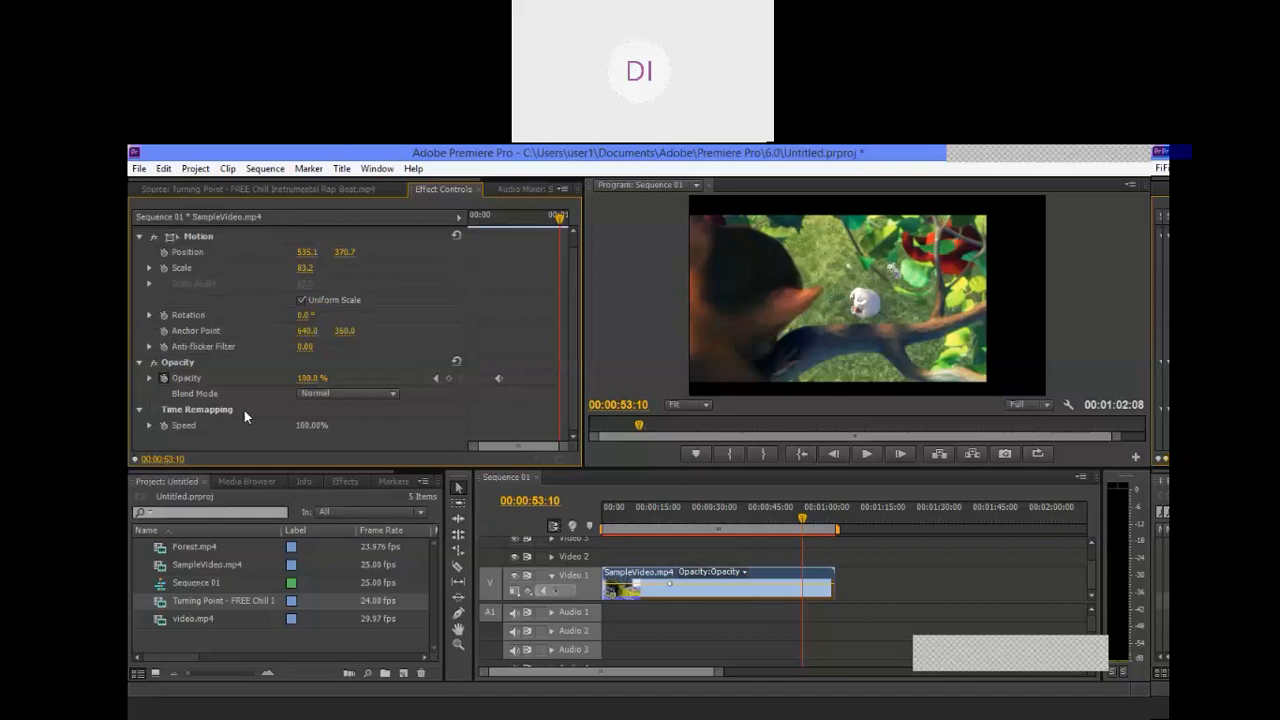
left_click(150, 425)
scroll(340, 428, "down", 1)
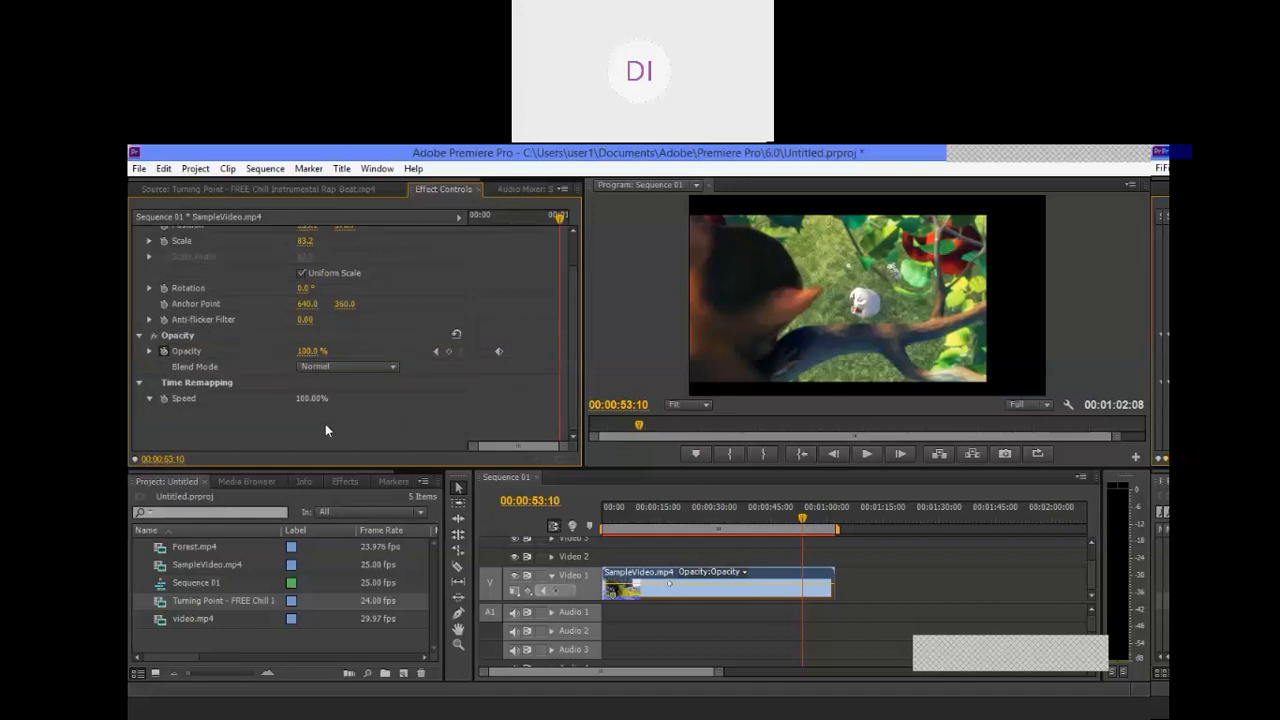
Step: Return the playhead to the sequence start, switch Speed keyframing back on for SampleVideo.mp4 and expand its Speed graph
left_click(666, 575)
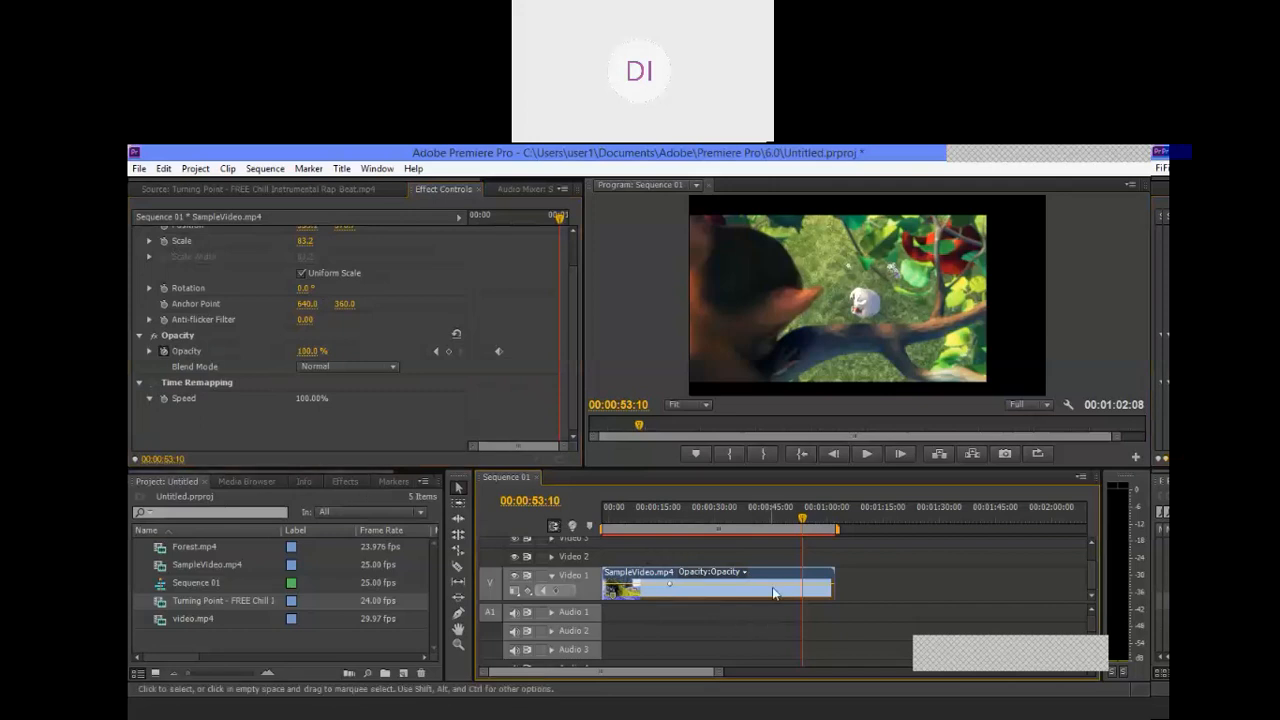
key("Home")
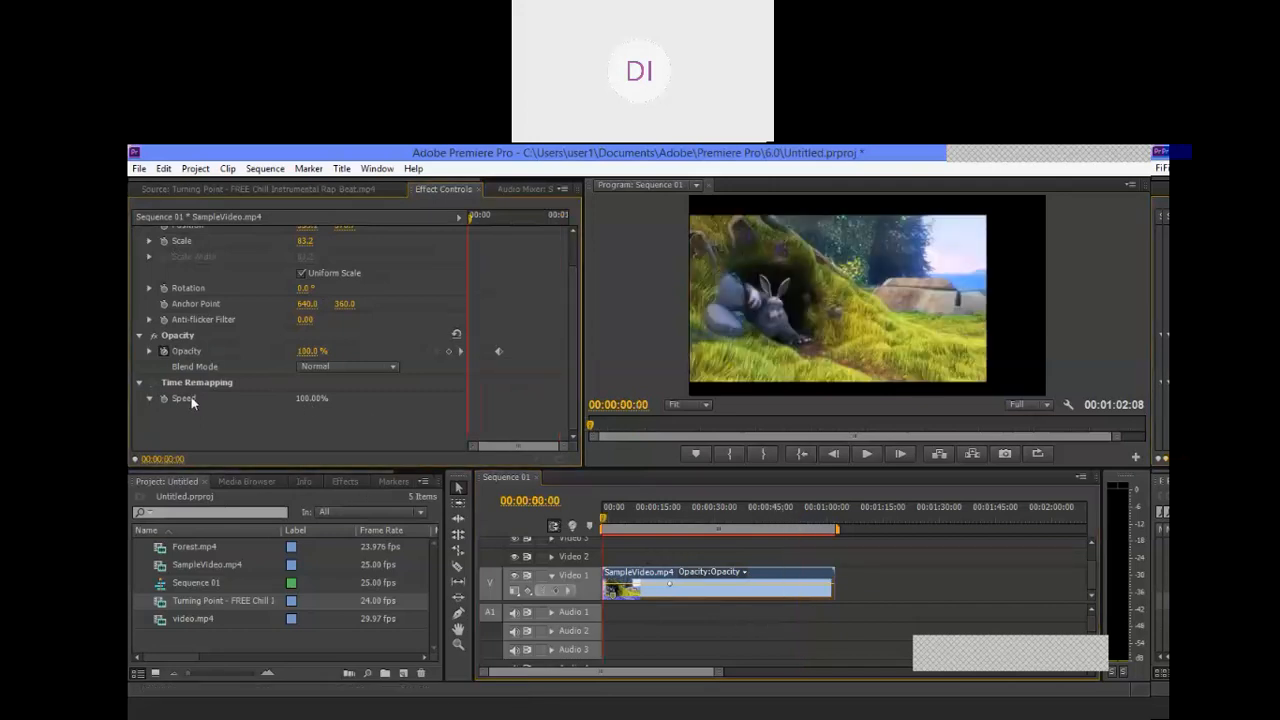
left_click(150, 399)
left_click(150, 427)
scroll(387, 425, "down", 1)
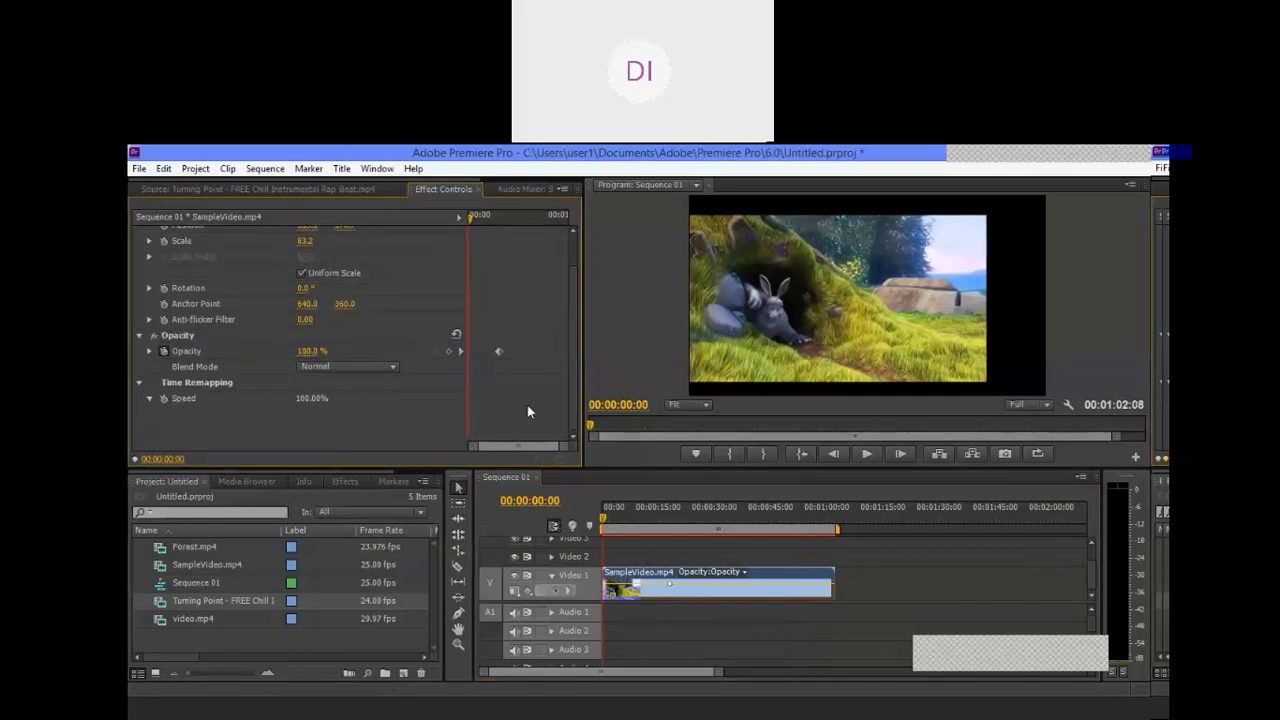
left_click(706, 587)
scroll(188, 395, "up", 1)
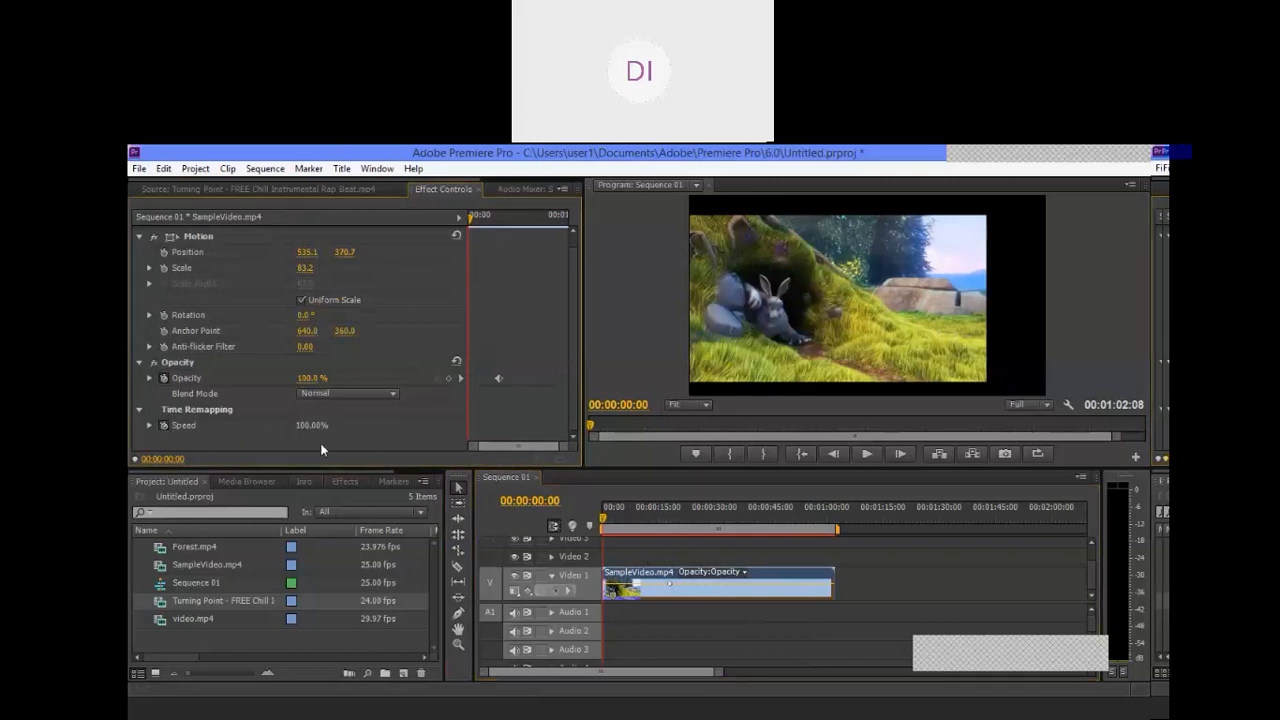
left_click(149, 426)
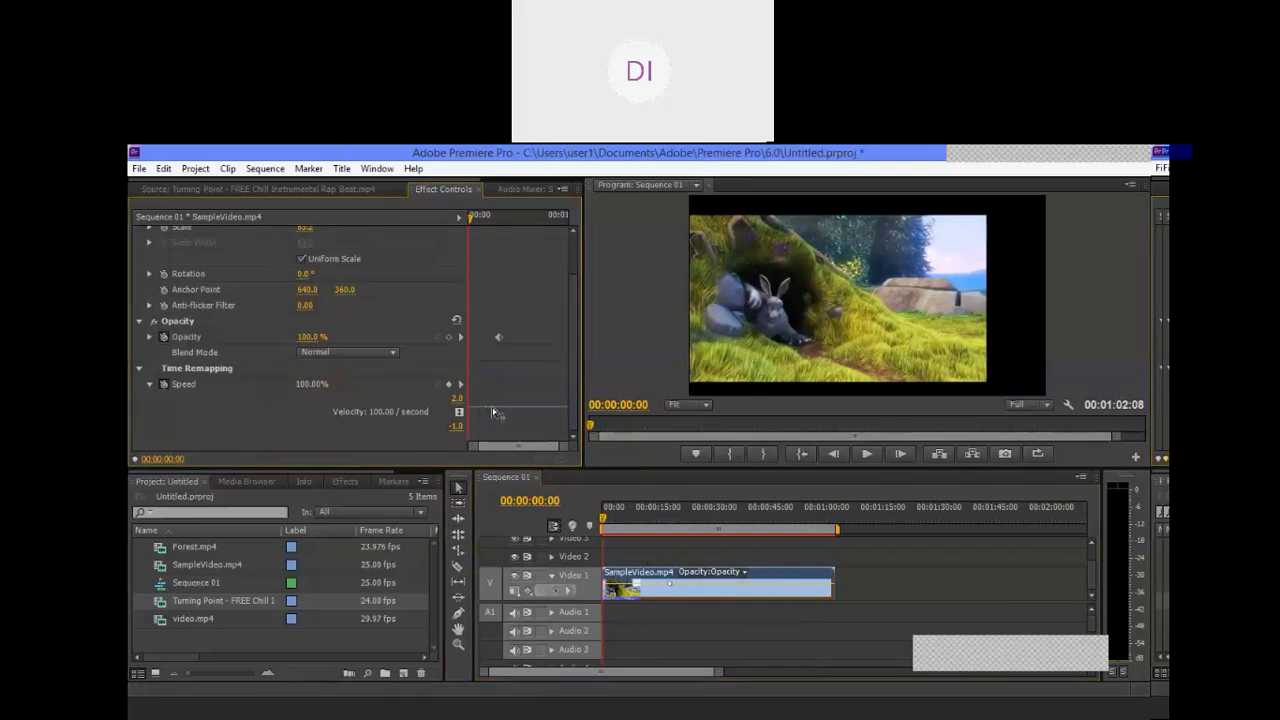
Step: Try the clip's Speed at 11%, and switch off Speed keyframing to delete the keyframes
left_click_drag(493, 412, 492, 476)
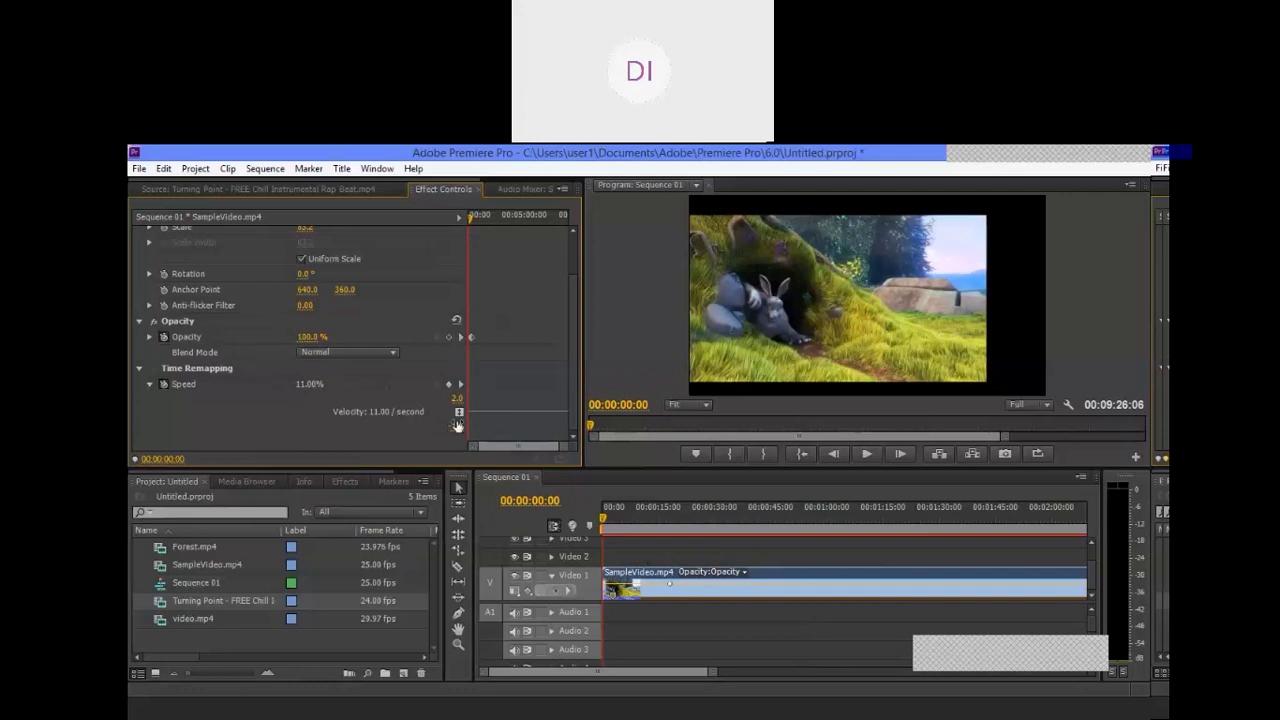
left_click(164, 386)
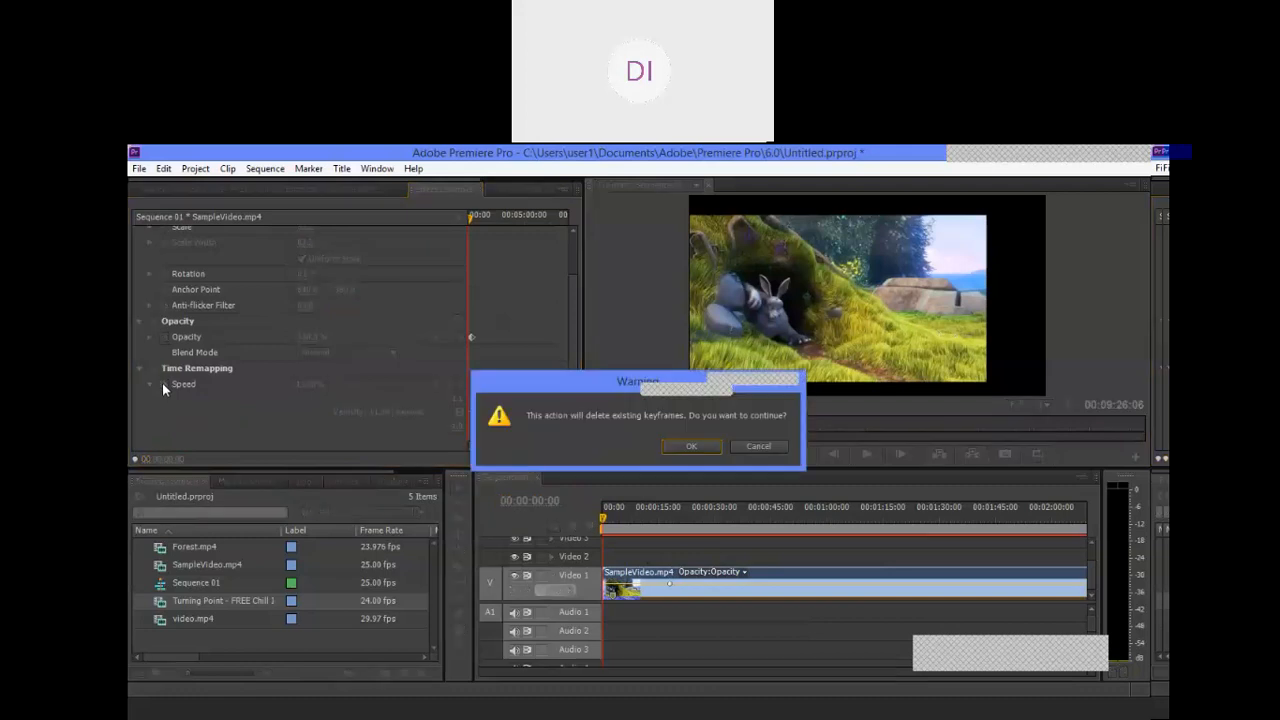
left_click(689, 446)
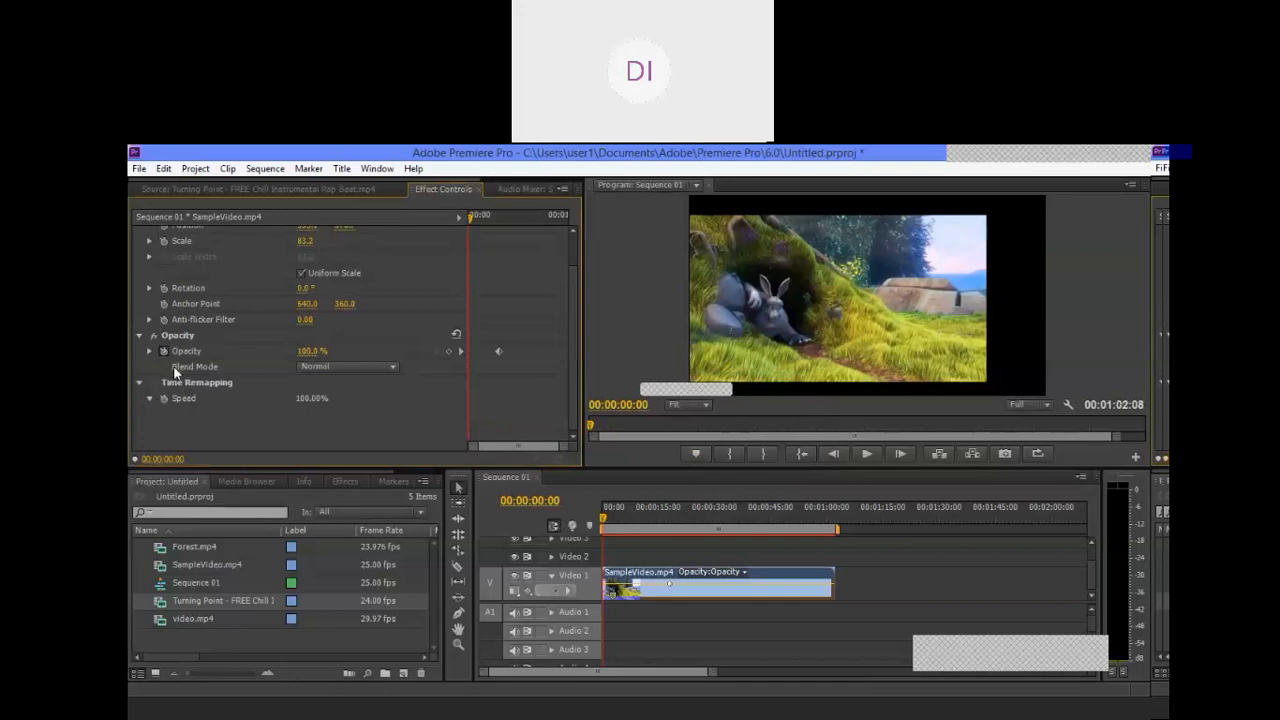
Step: Lower the clip's Opacity to 47% at the sequence start and switch off Opacity keyframing, deleting its keyframes
left_click_drag(302, 352, 316, 352)
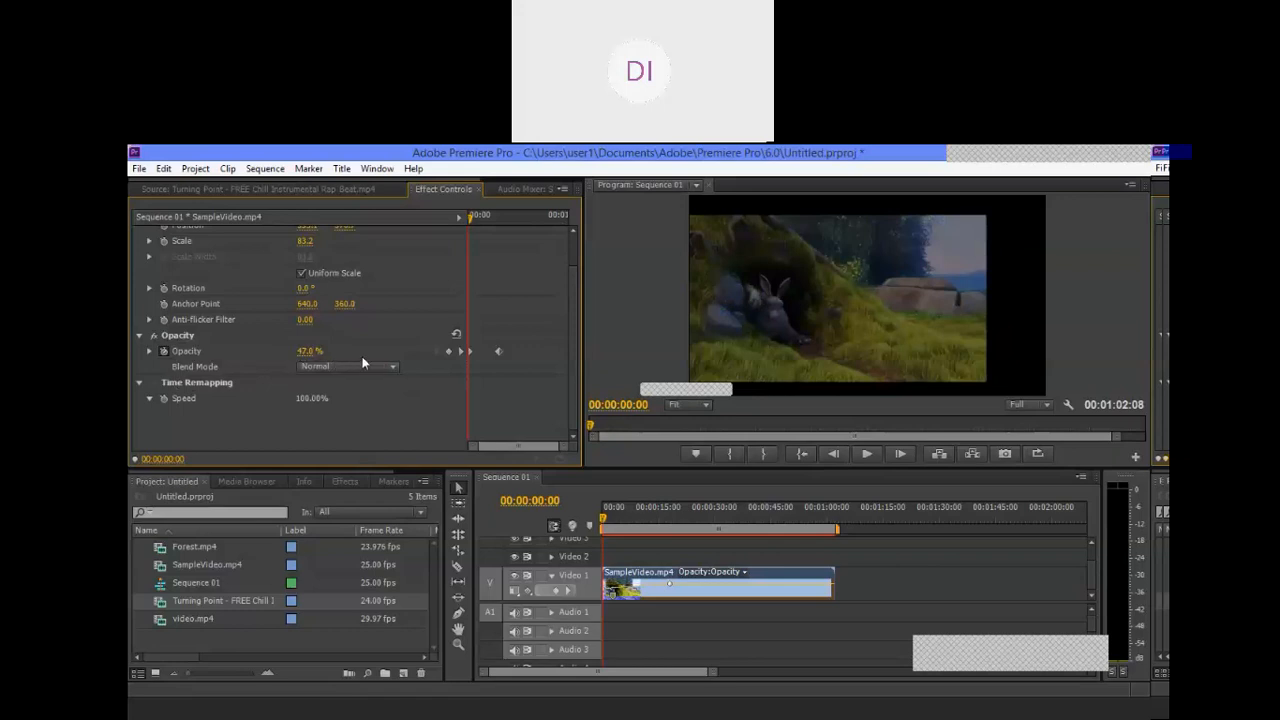
left_click(164, 351)
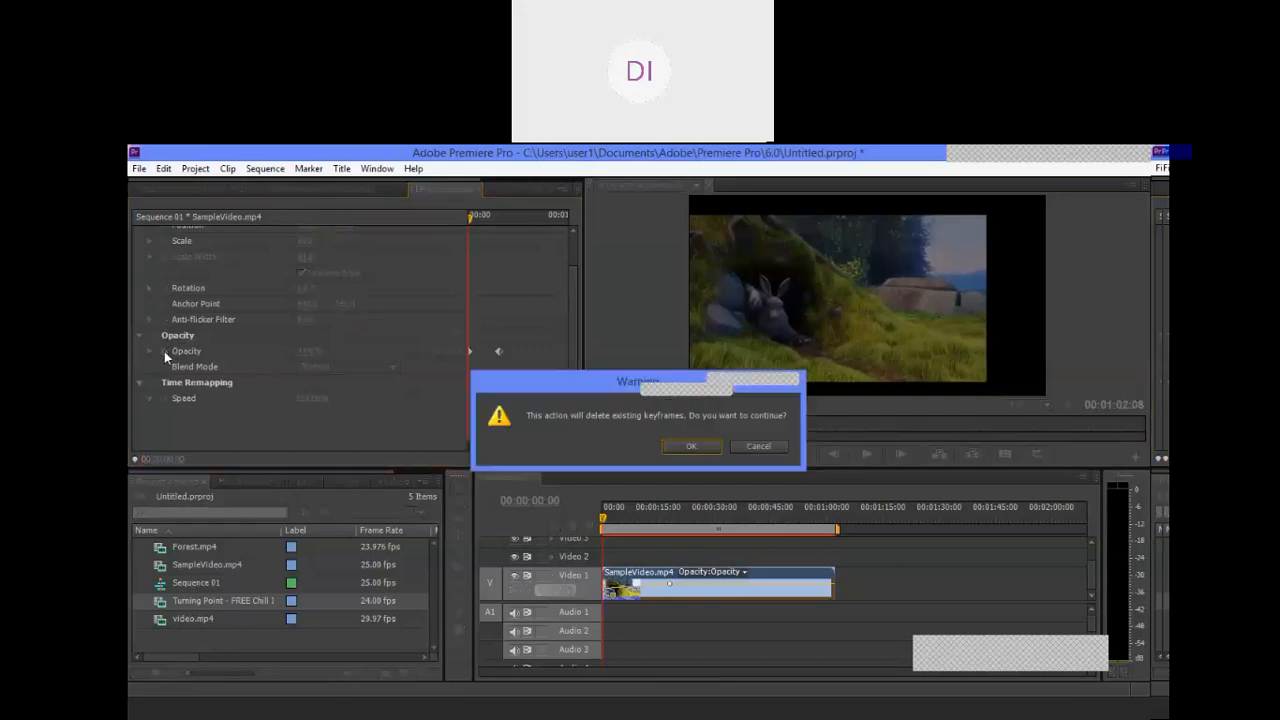
left_click(679, 442)
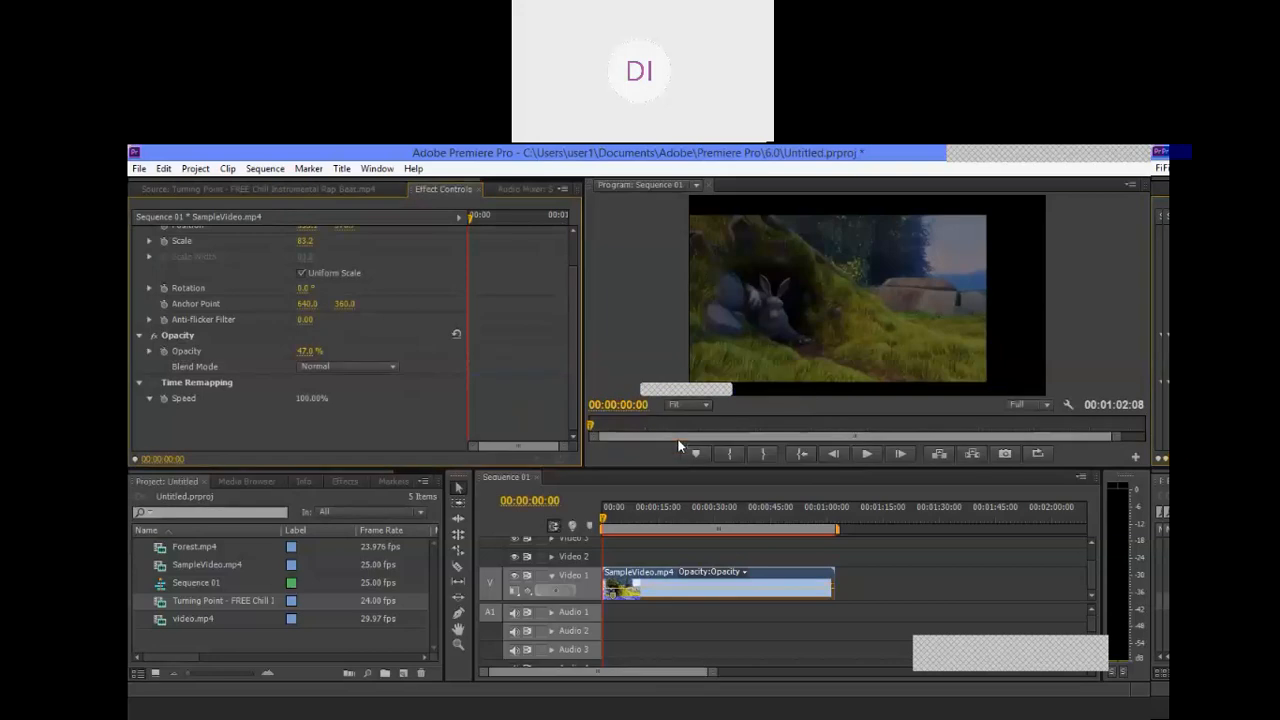
Step: Set the clip's Opacity to 100%
left_click(307, 351)
type("100")
key("Return")
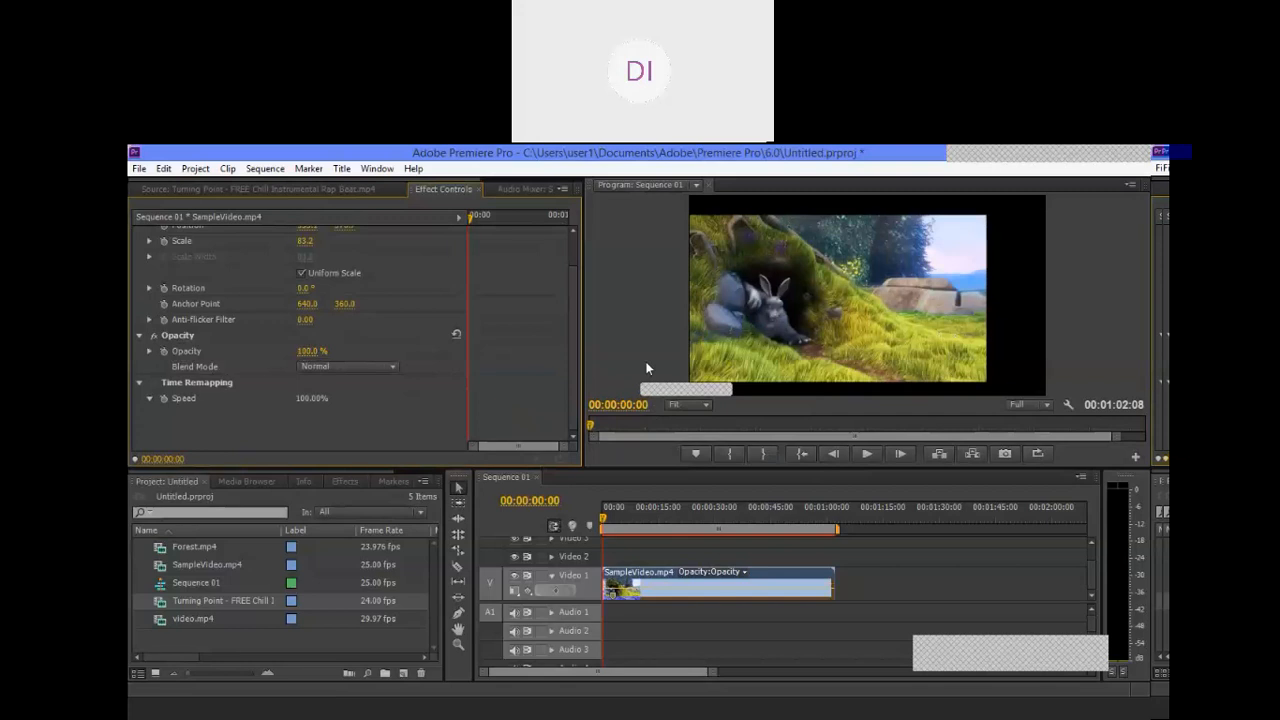
Step: Review the clip's Motion, Opacity and Time Remapping settings in Effect Controls, and deselect the clip in the timeline
scroll(340, 350, "up", 2)
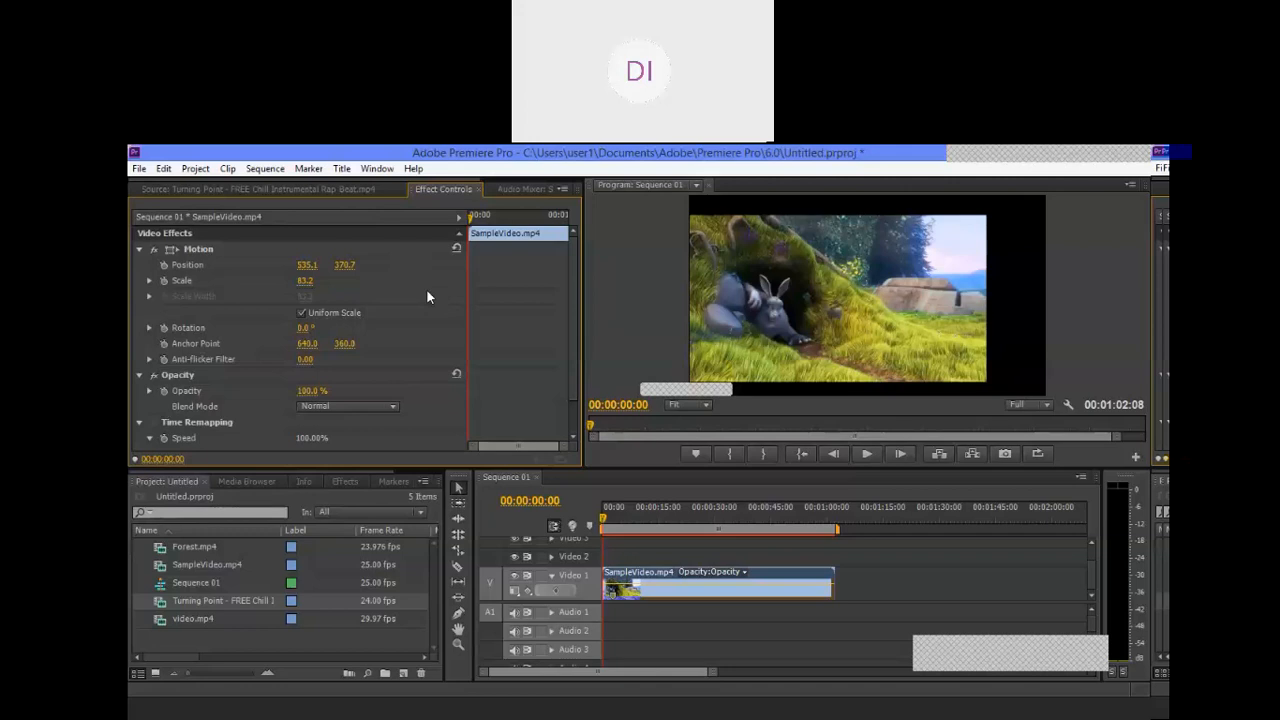
scroll(230, 335, "down", 1)
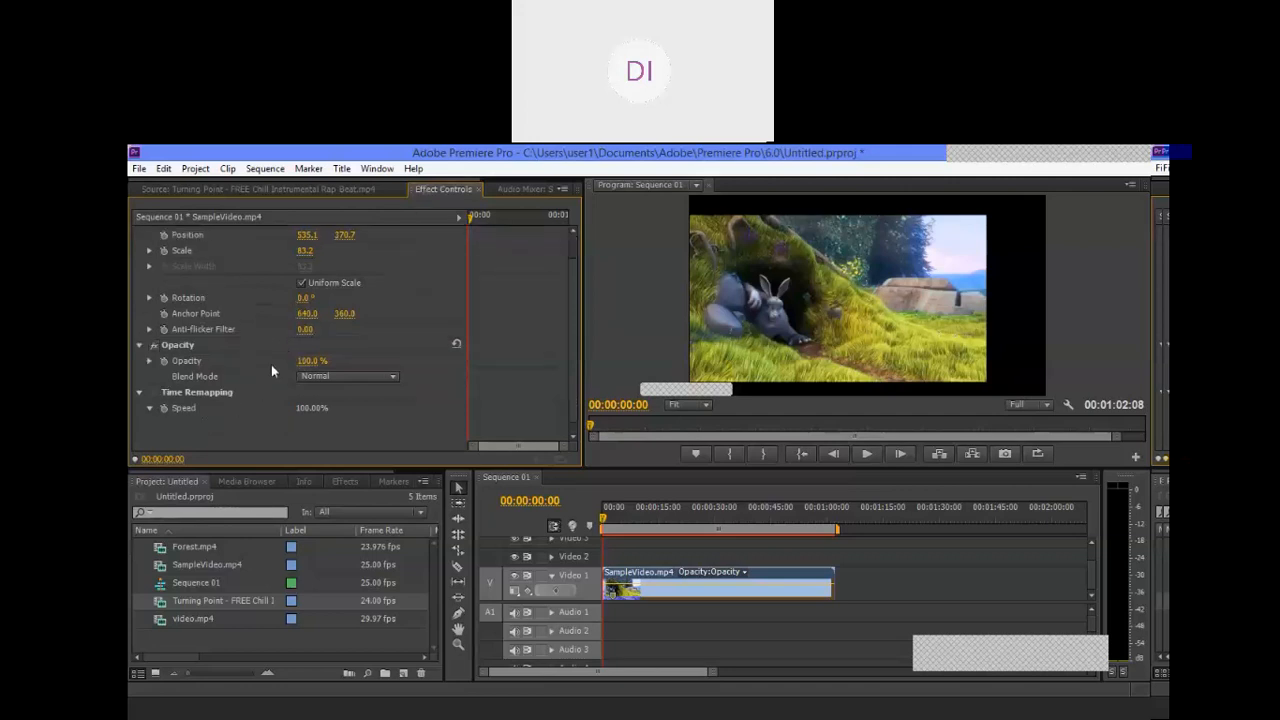
scroll(271, 364, "up", 1)
scroll(158, 413, "down", 1)
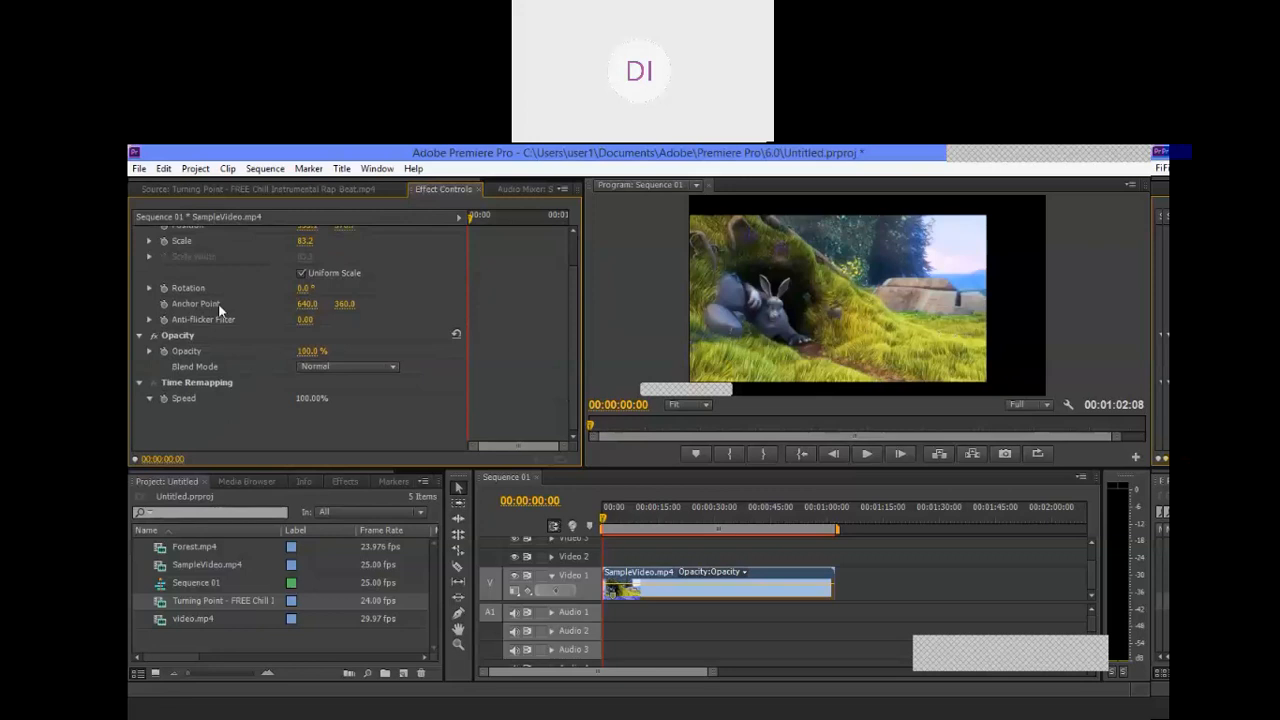
scroll(222, 385, "up", 1)
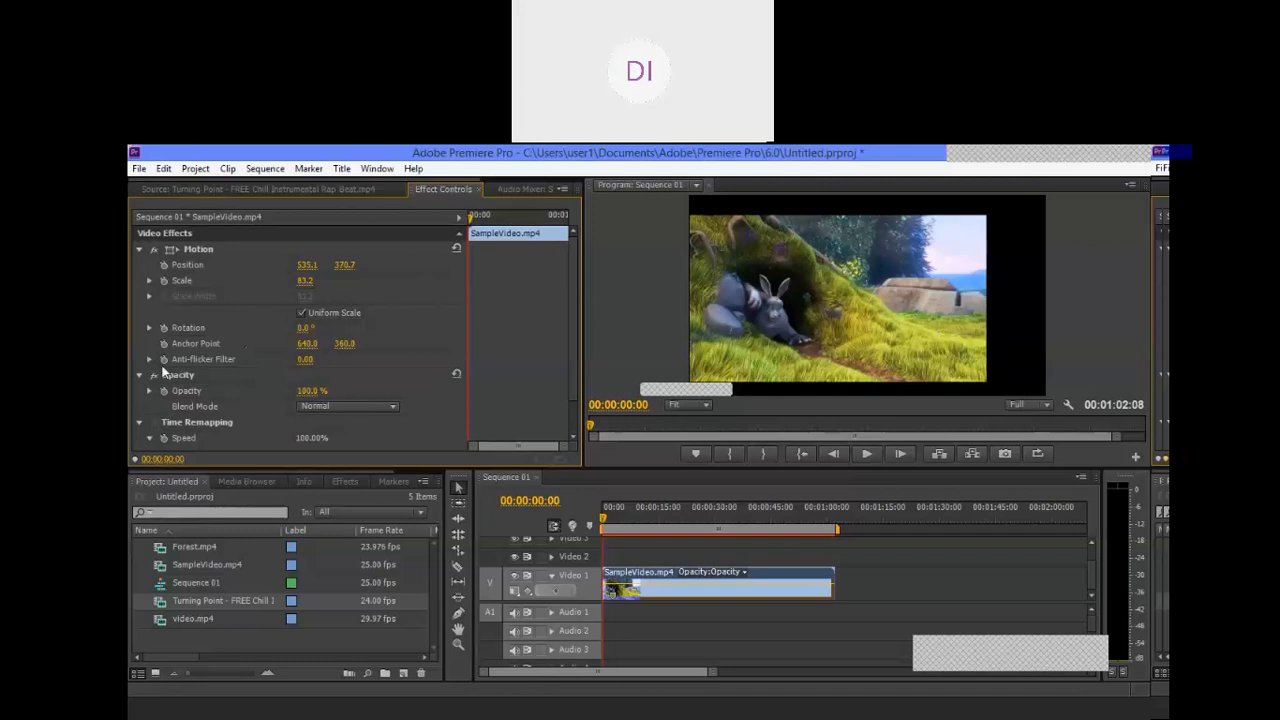
scroll(170, 372, "down", 1)
scroll(288, 356, "up", 1)
left_click(797, 632)
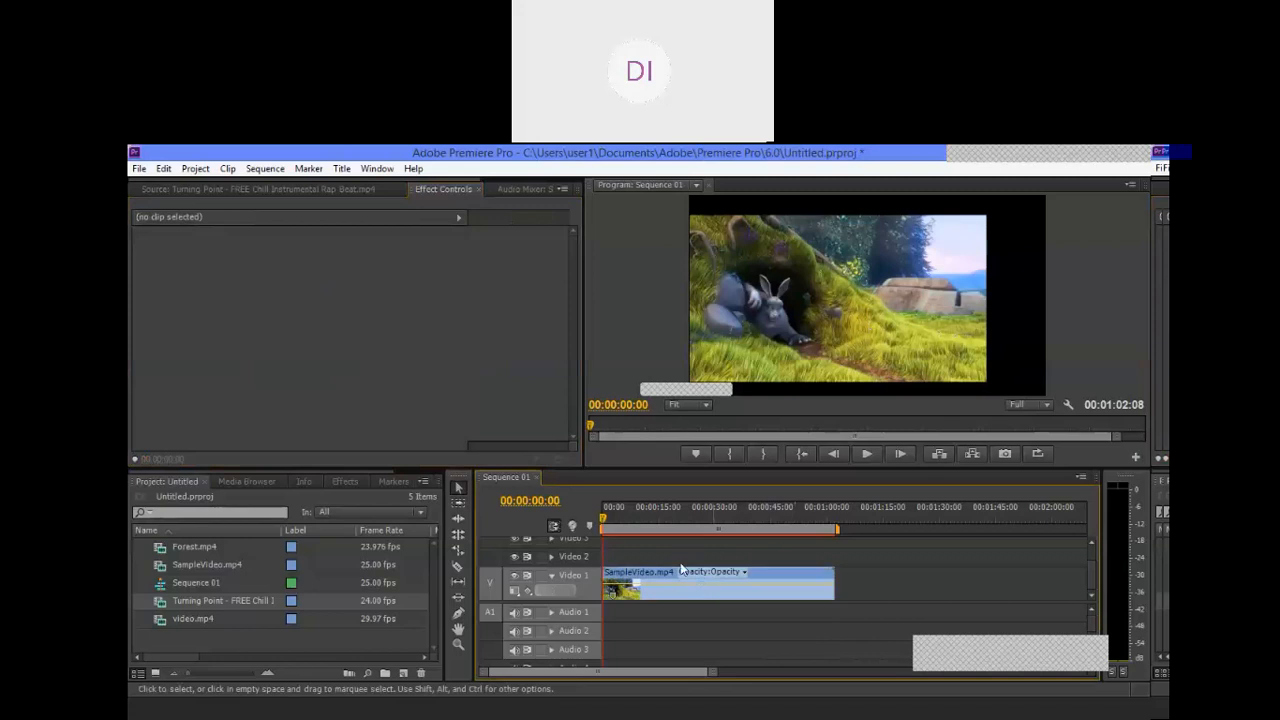
Step: Try moving the SampleVideo.mp4 clip on Video 1 to start about 30 seconds in, and play the empty stretch before it
left_click(722, 598)
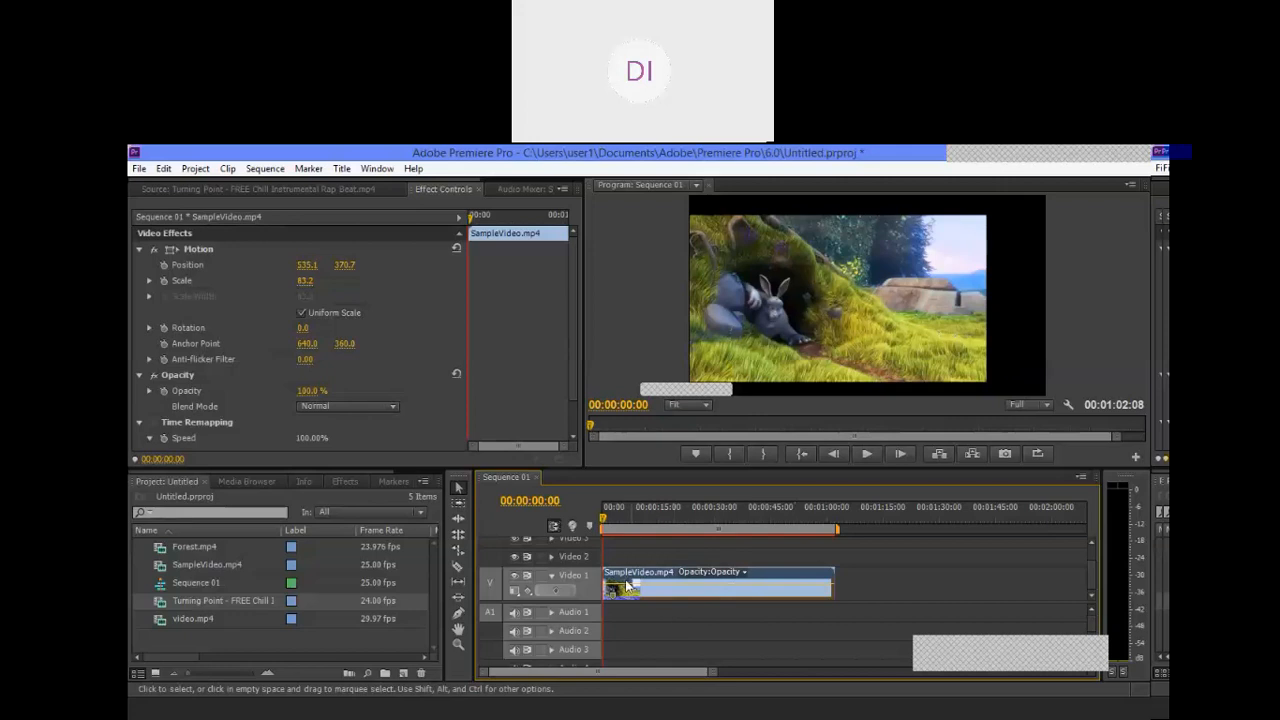
left_click_drag(630, 588, 798, 590)
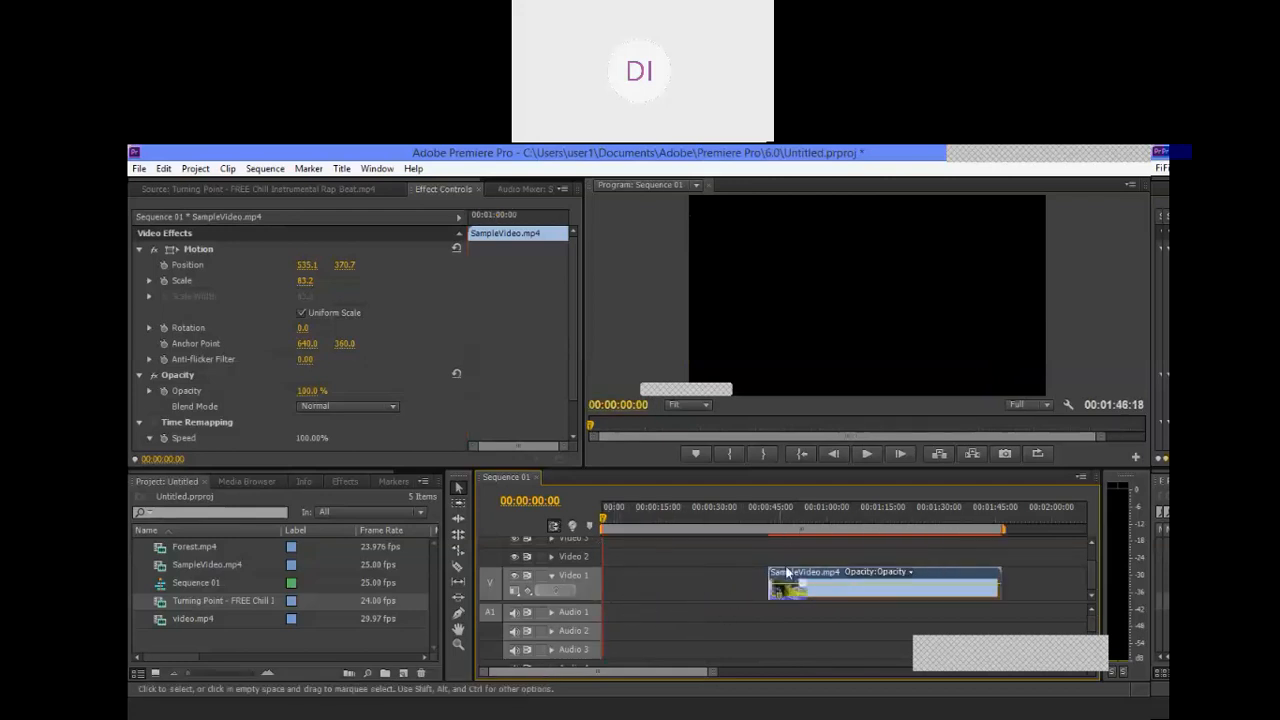
left_click_drag(935, 575, 883, 575)
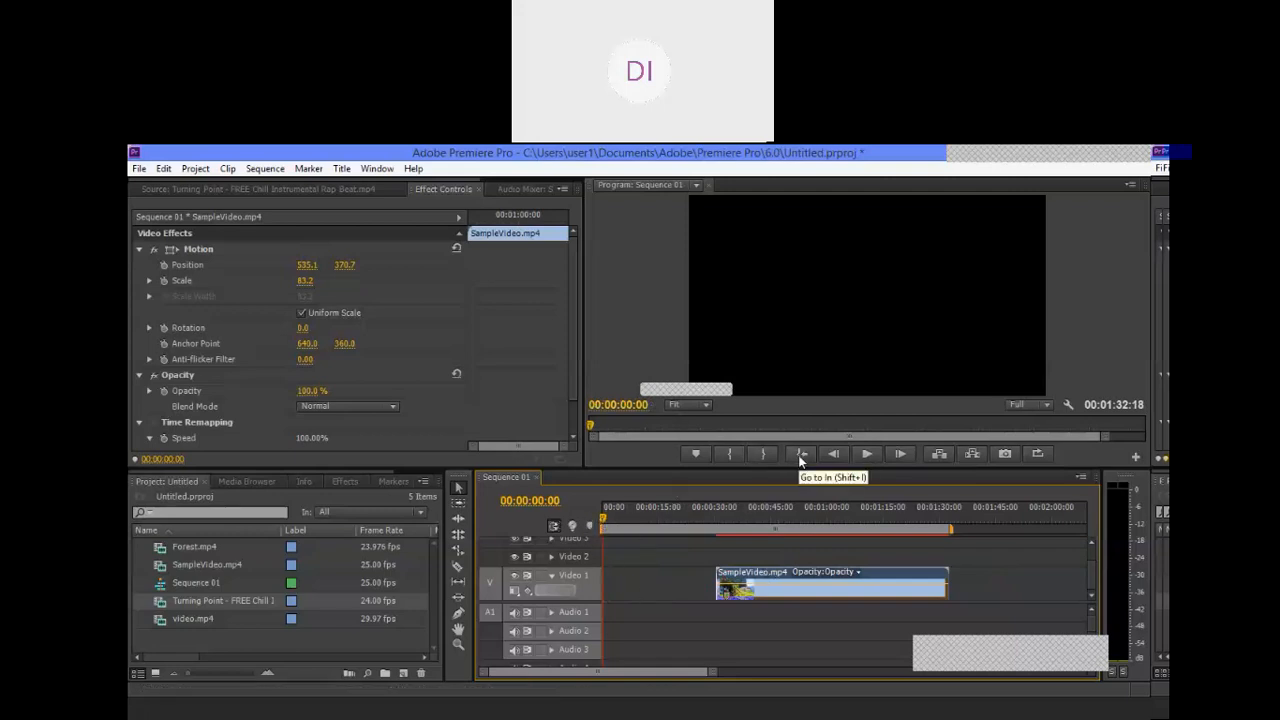
left_click(867, 455)
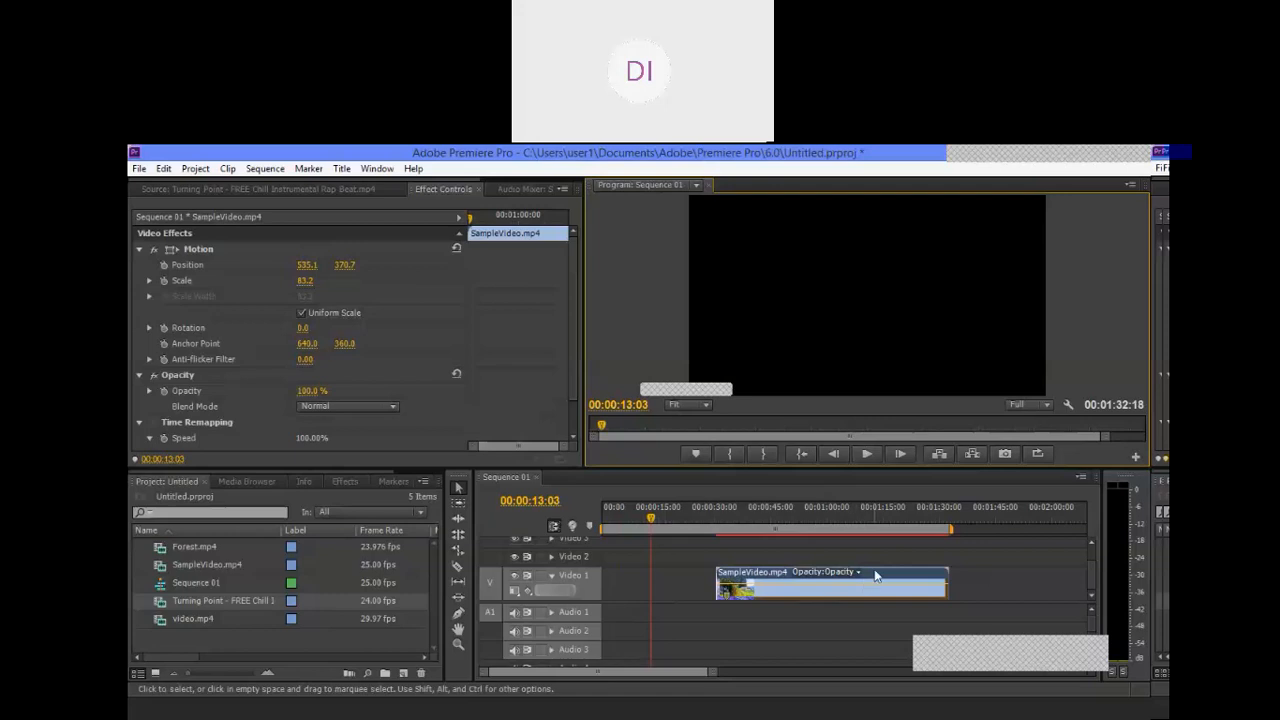
Step: Move the SampleVideo.mp4 clip back to the start of Video 1 and briefly play the sequence from the beginning
left_click_drag(870, 581, 604, 582)
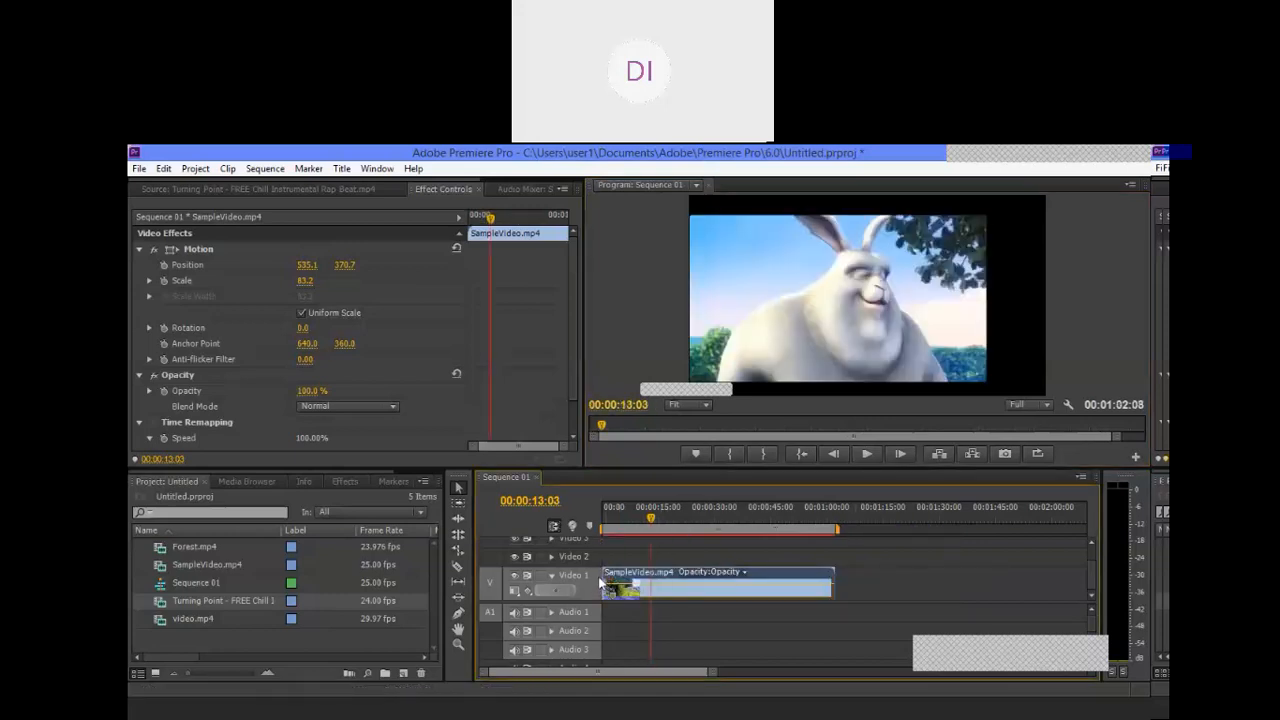
left_click(600, 535)
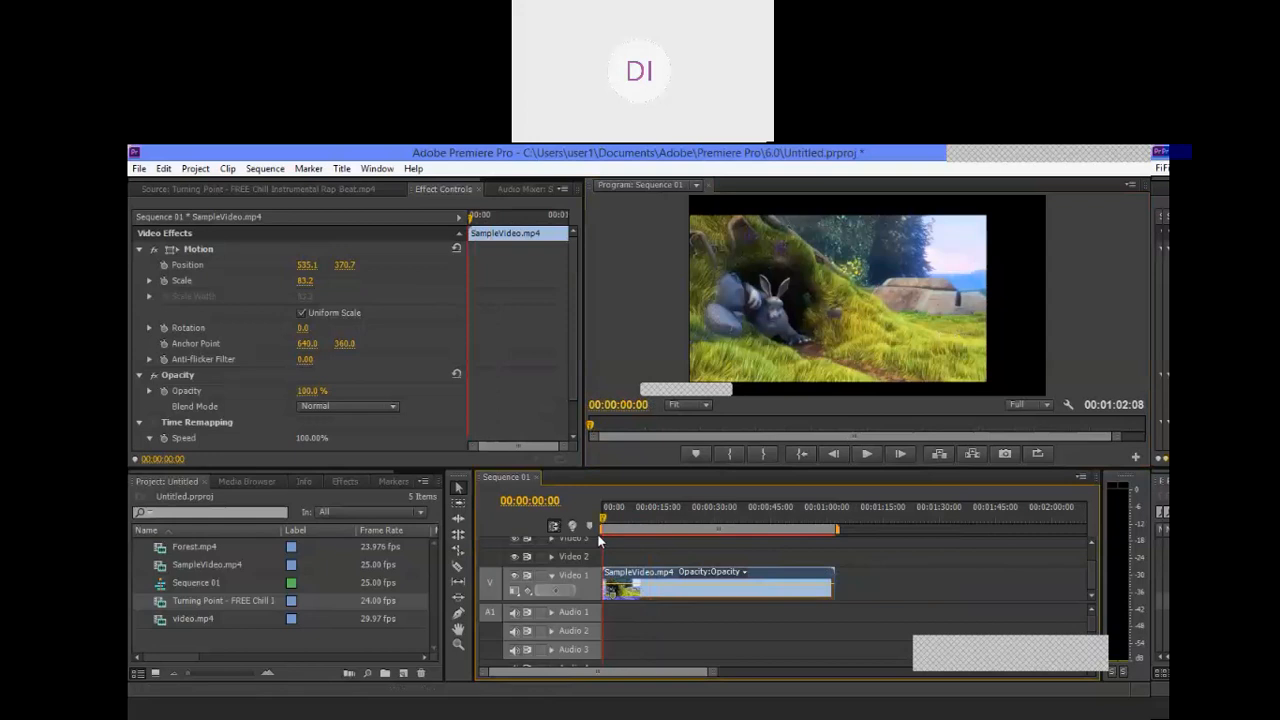
left_click(793, 548)
left_click(765, 583)
left_click(868, 455)
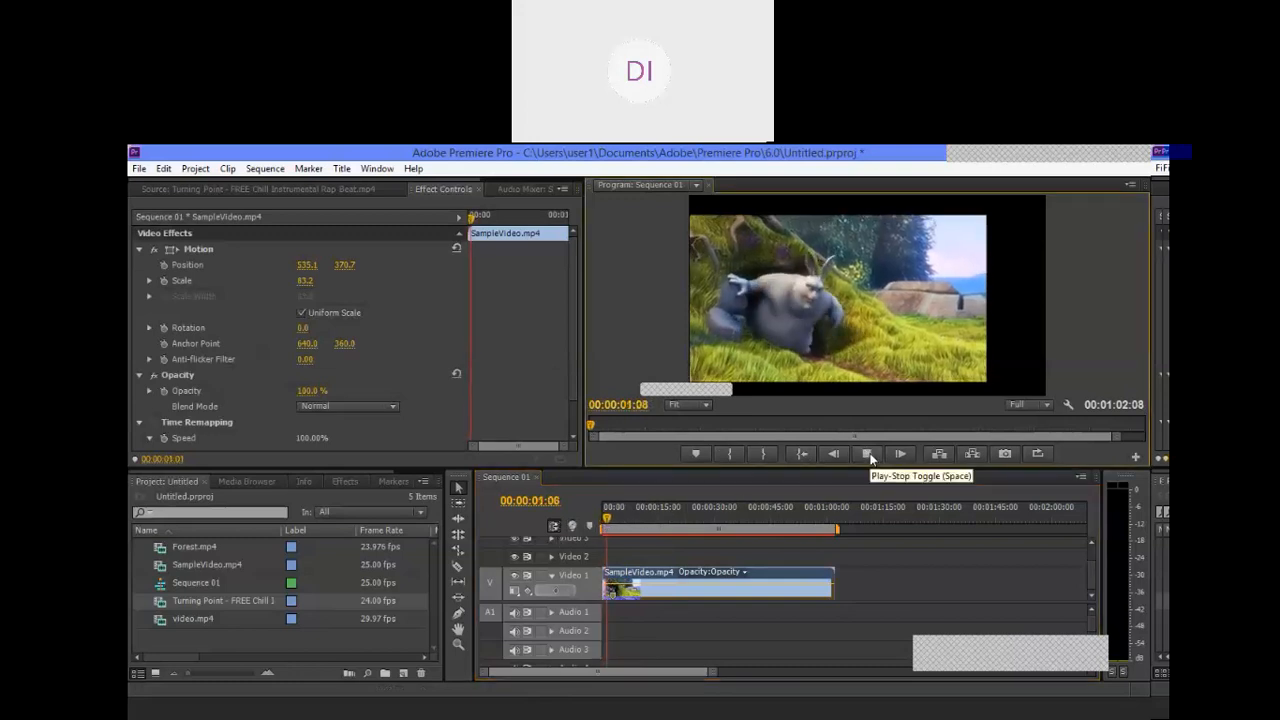
left_click(868, 455)
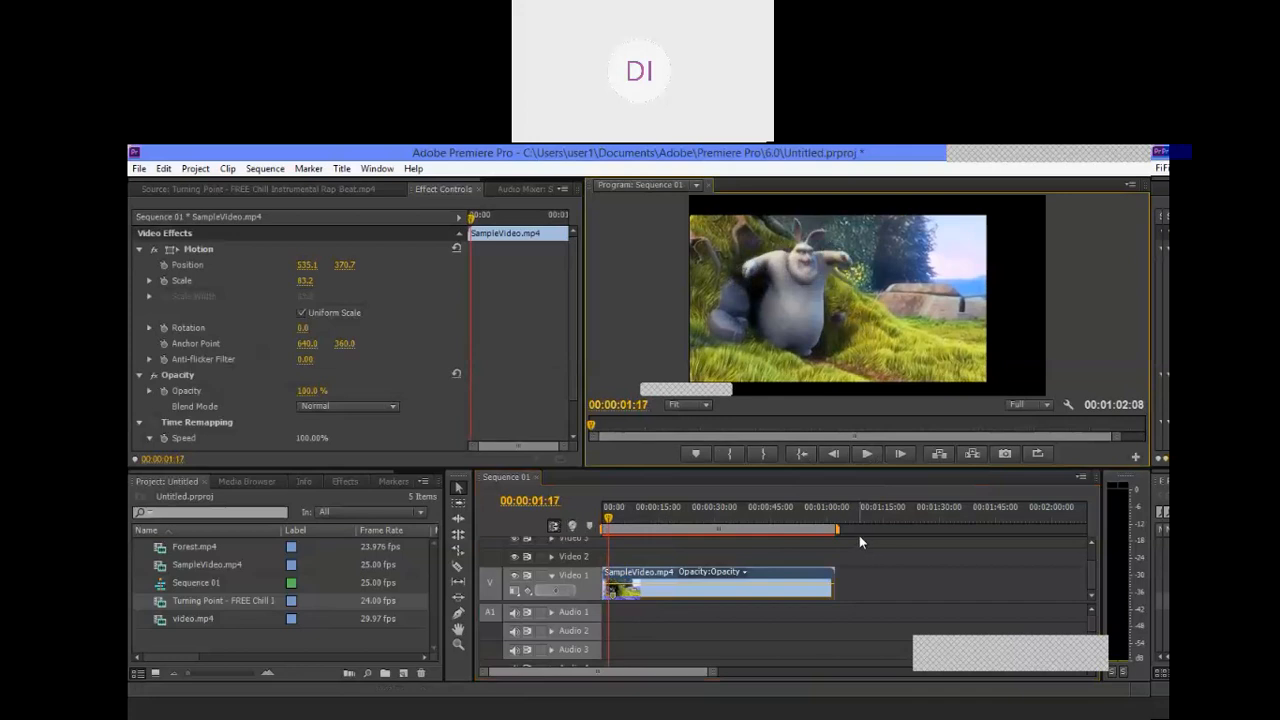
Step: Trim the end of the SampleVideo.mp4 clip on Video 1 back to about 00:00:31:18, and leave it deselected
left_click_drag(831, 580, 719, 589)
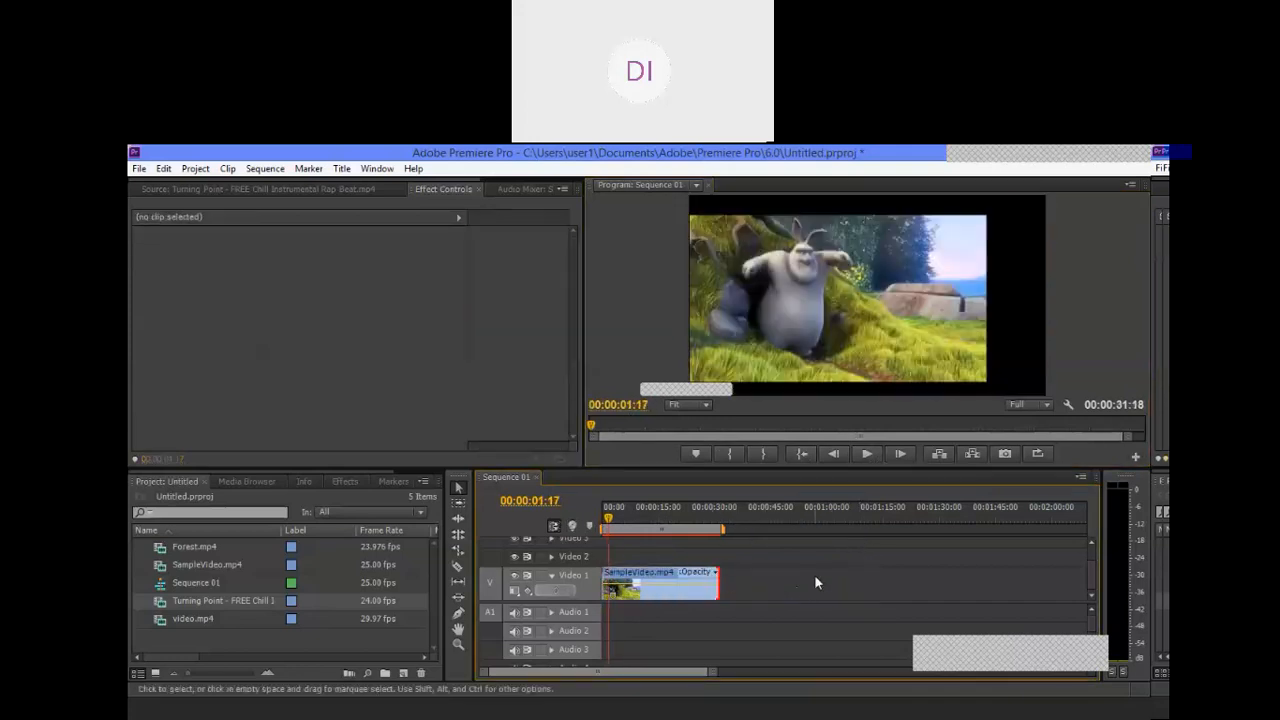
left_click(683, 596)
left_click(758, 567)
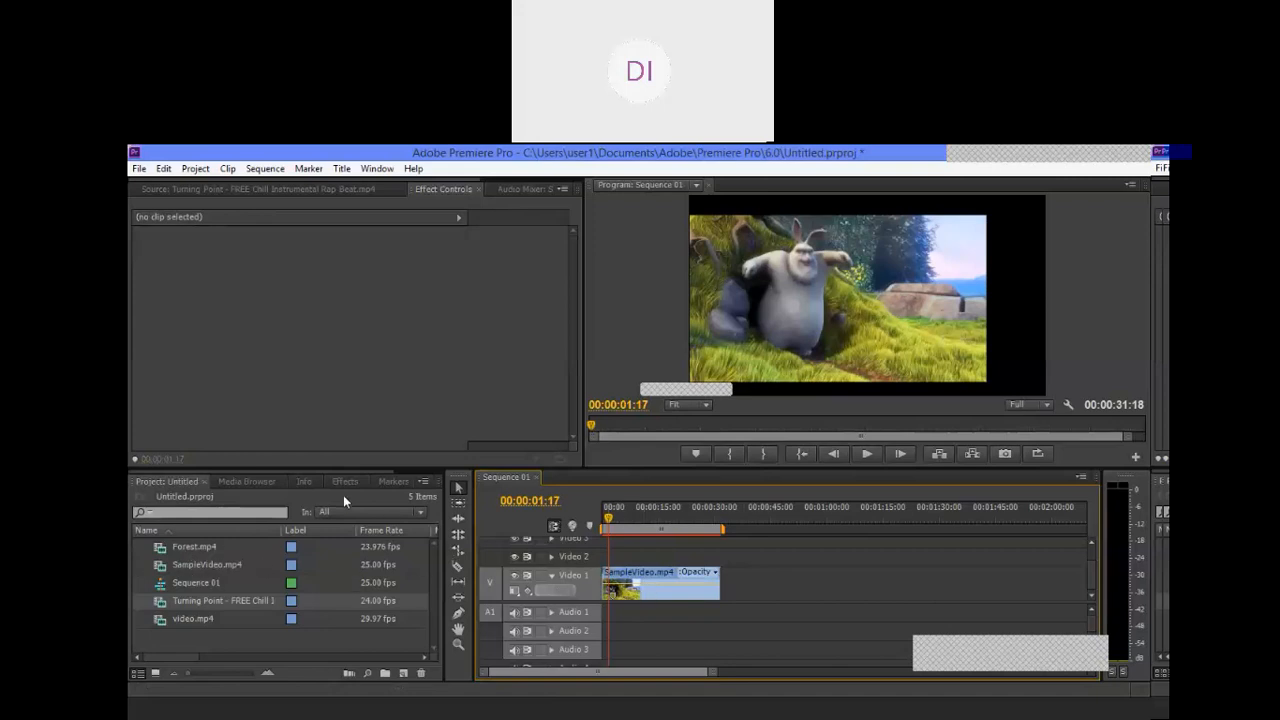
Step: Load Forest.mp4 into the Source Monitor and place only its video on Video 1, directly after the SampleVideo.mp4 clip
left_click(262, 376)
left_click_drag(200, 551, 361, 300)
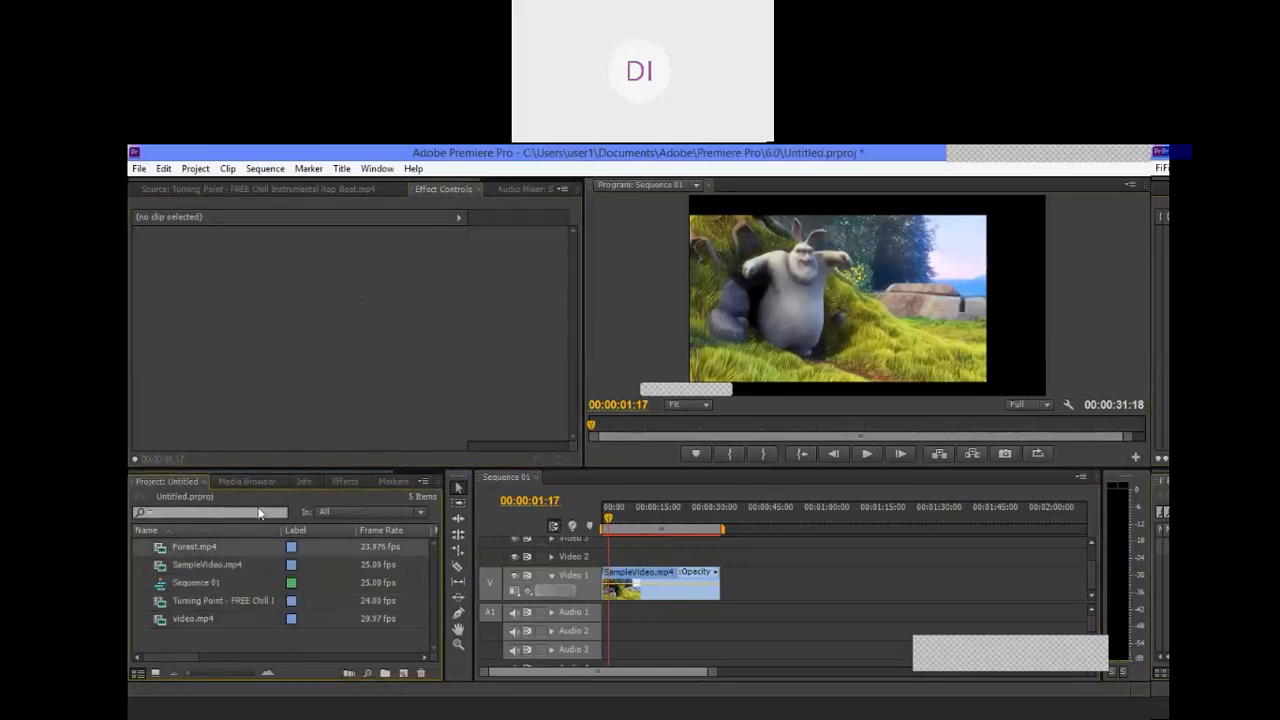
left_click(177, 190)
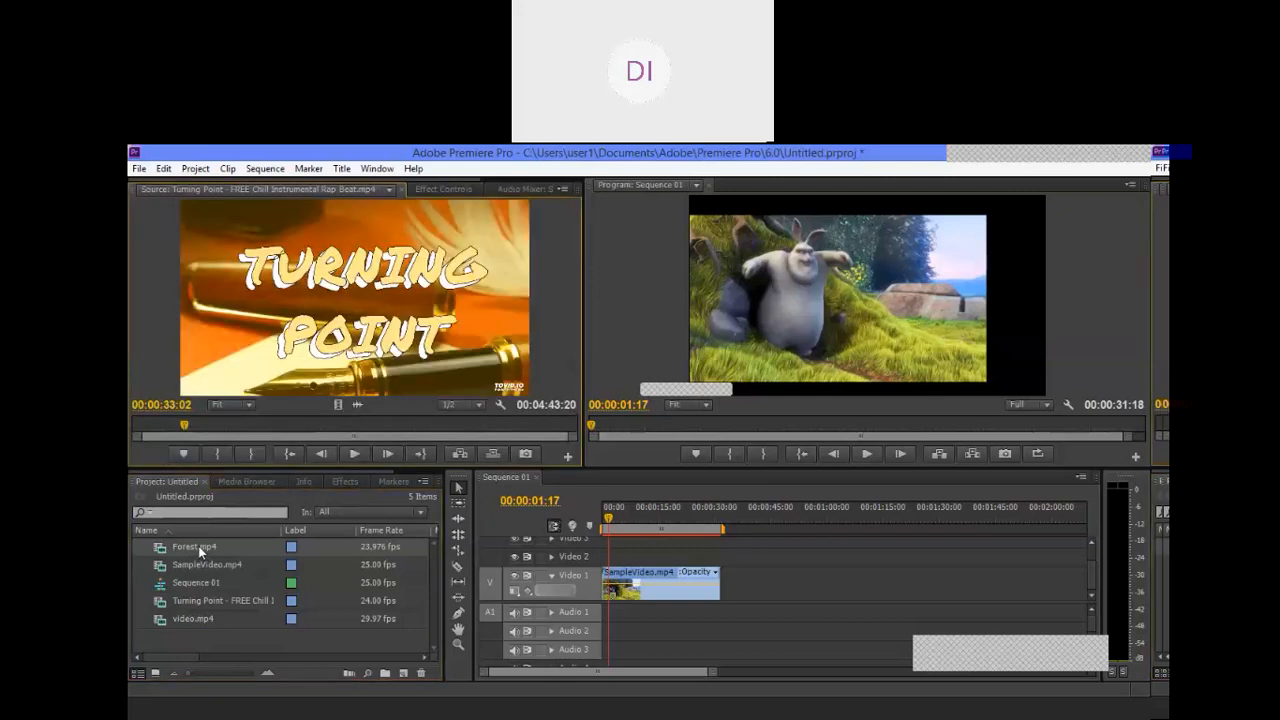
left_click_drag(200, 547, 290, 316)
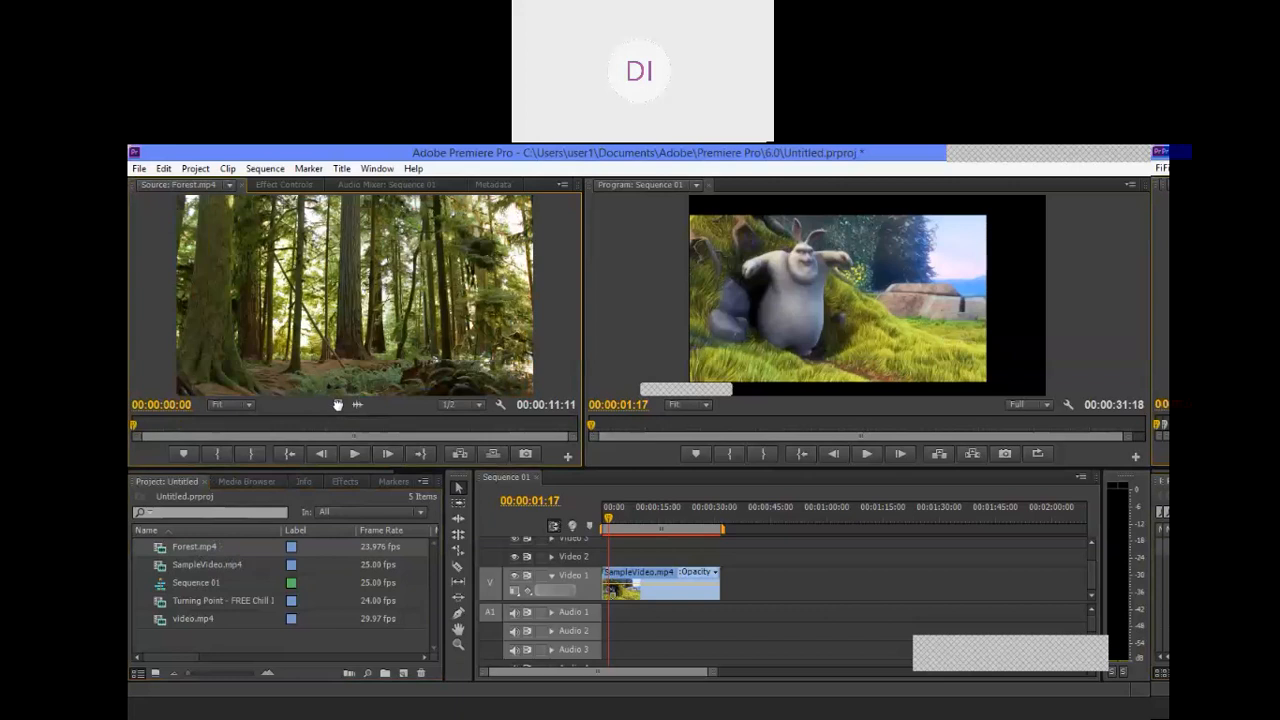
left_click_drag(338, 404, 737, 584)
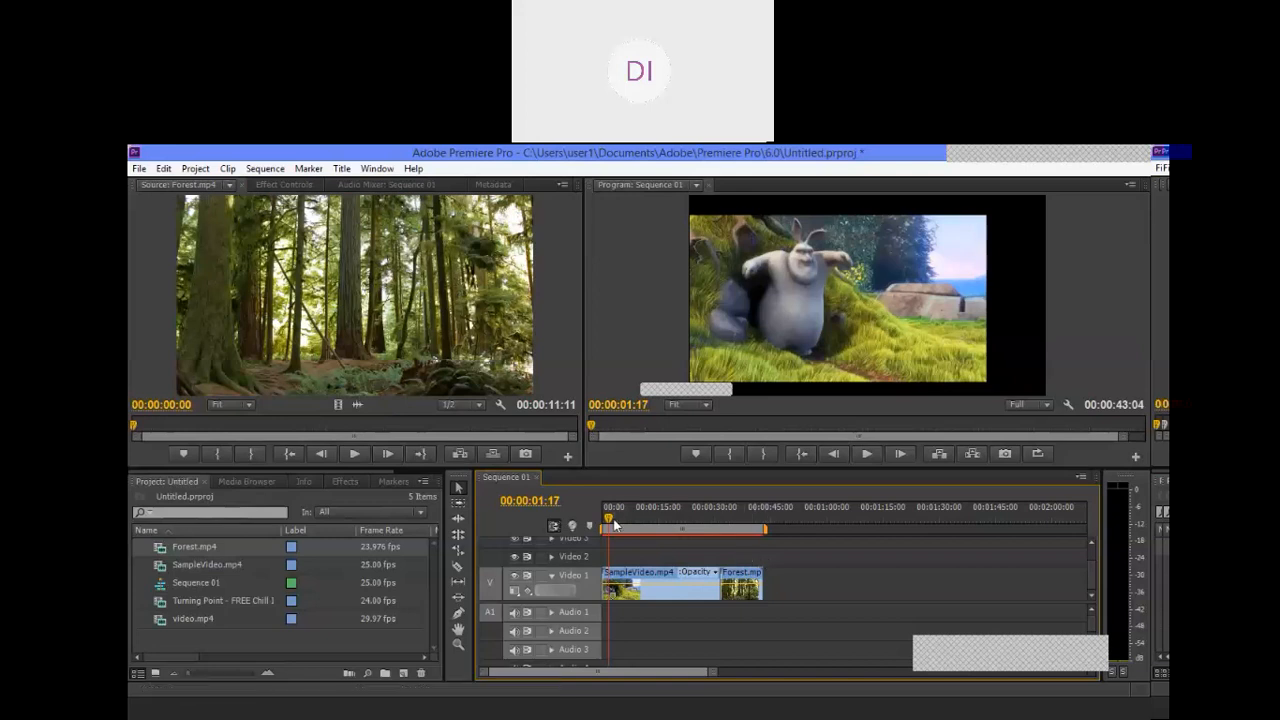
Step: Play the sequence from about 00:00:28:20 across the cut from SampleVideo.mp4 into Forest.mp4
left_click_drag(608, 522, 712, 515)
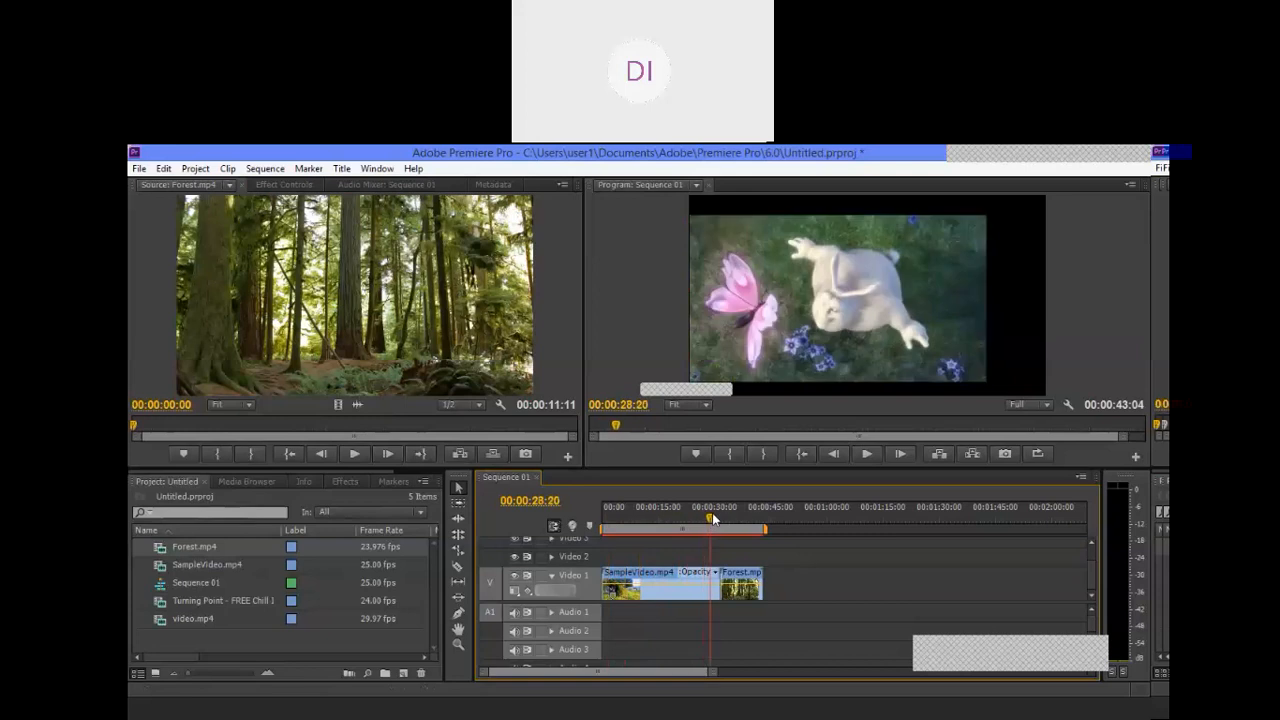
left_click(867, 455)
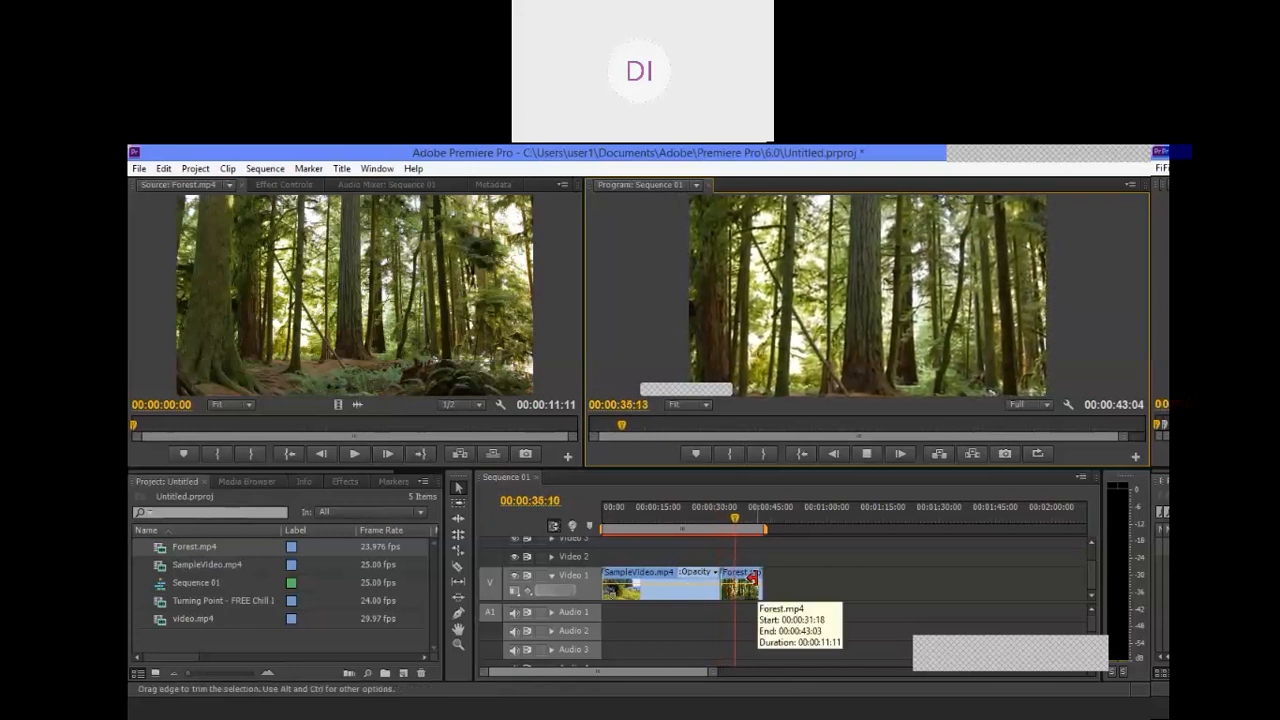
left_click(868, 453)
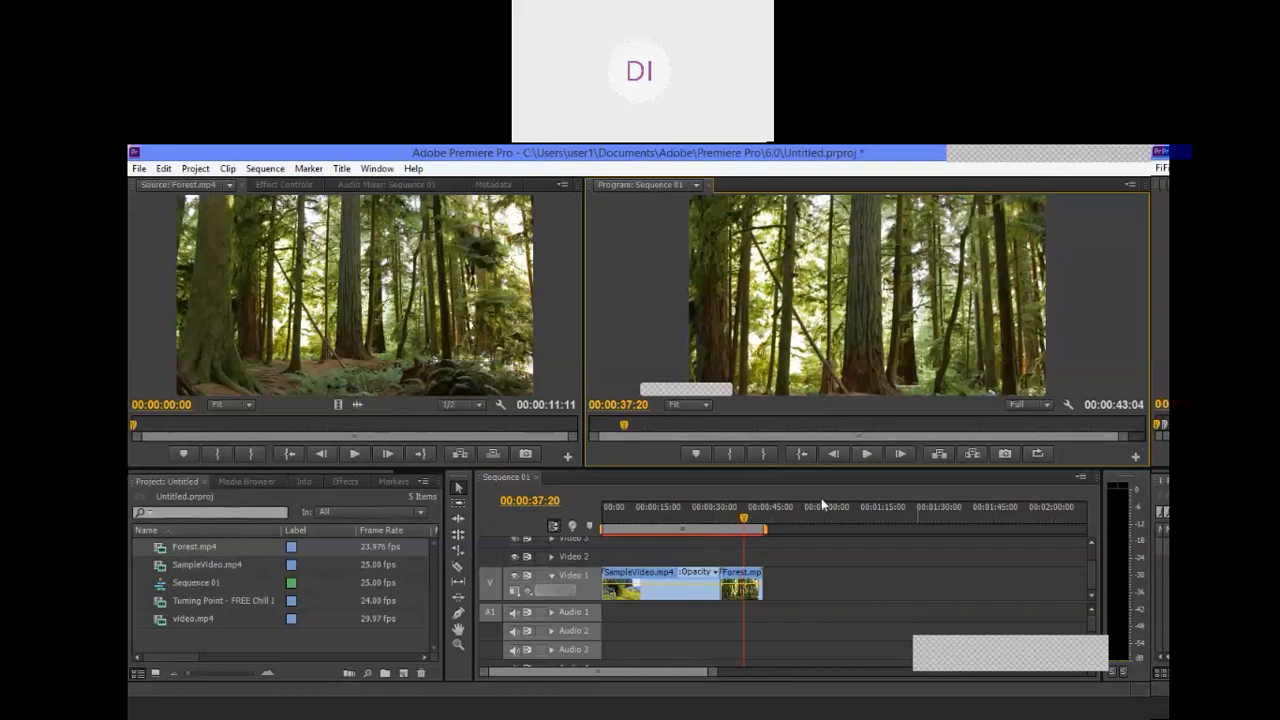
Step: Import the 559c28e3… image from the audio,video\photo folder and place it on Video 1 directly after the Forest.mp4 clip
double_click(188, 642)
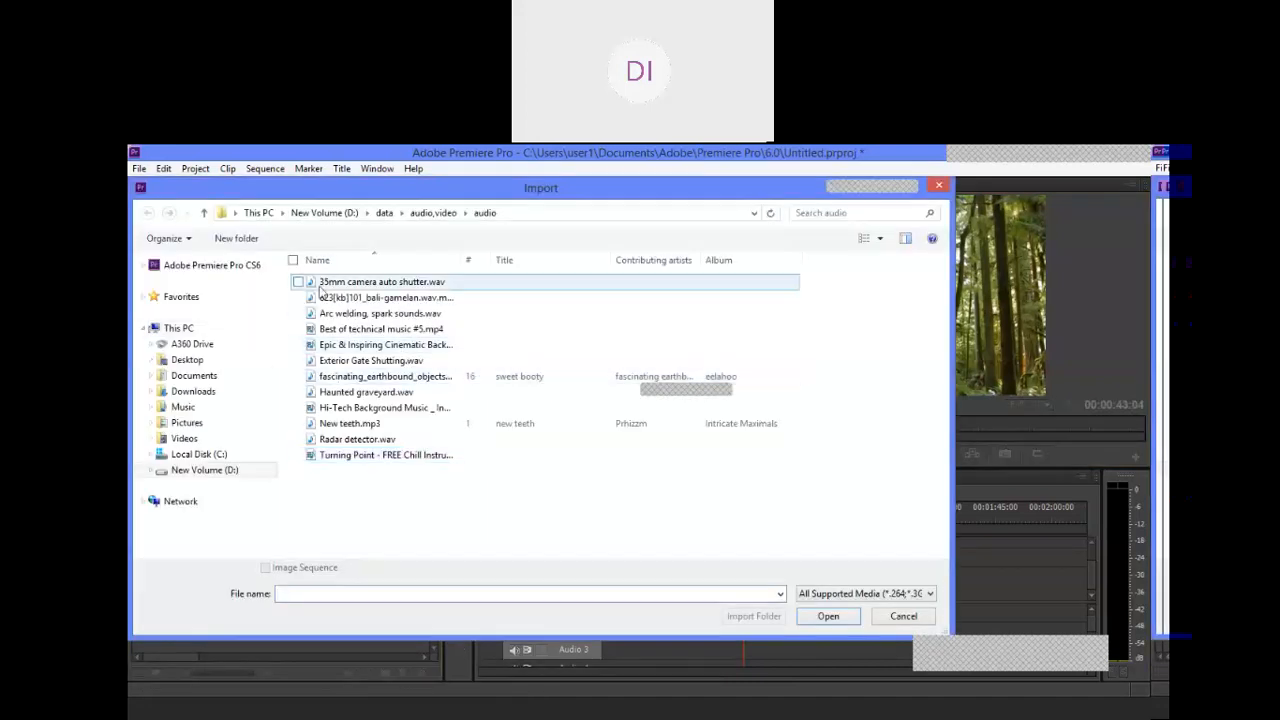
left_click(433, 213)
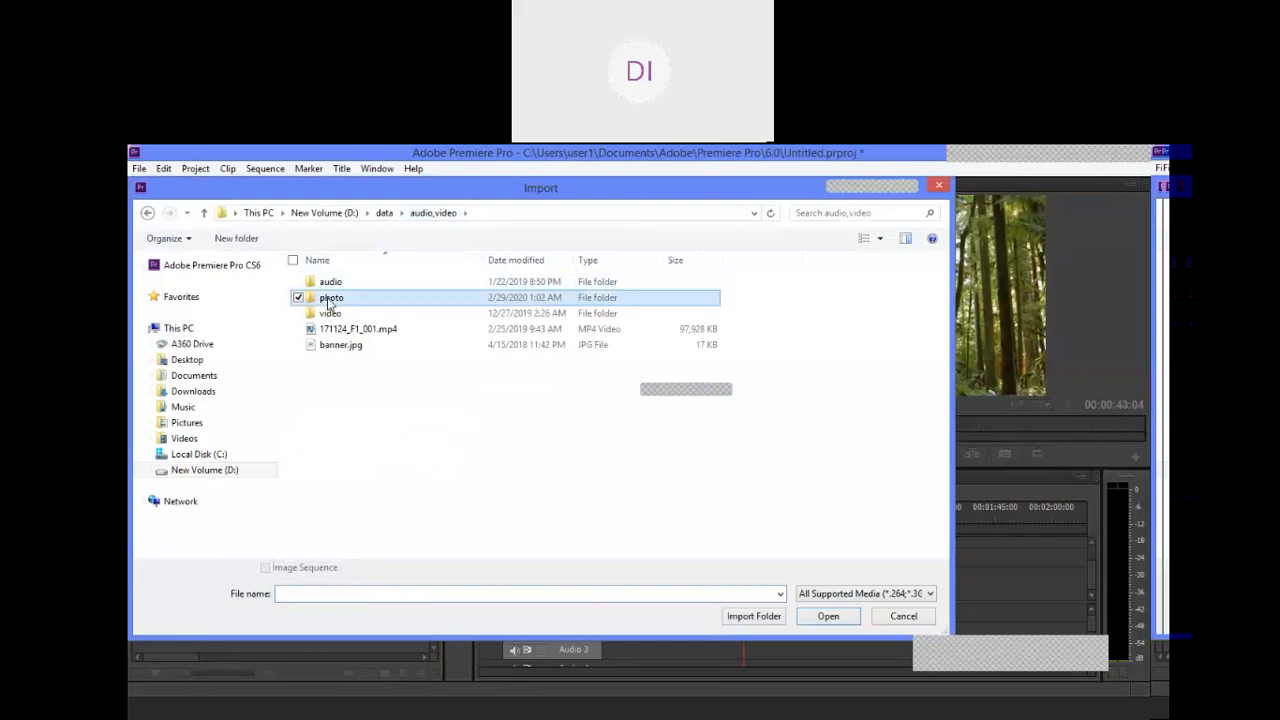
double_click(328, 296)
double_click(481, 303)
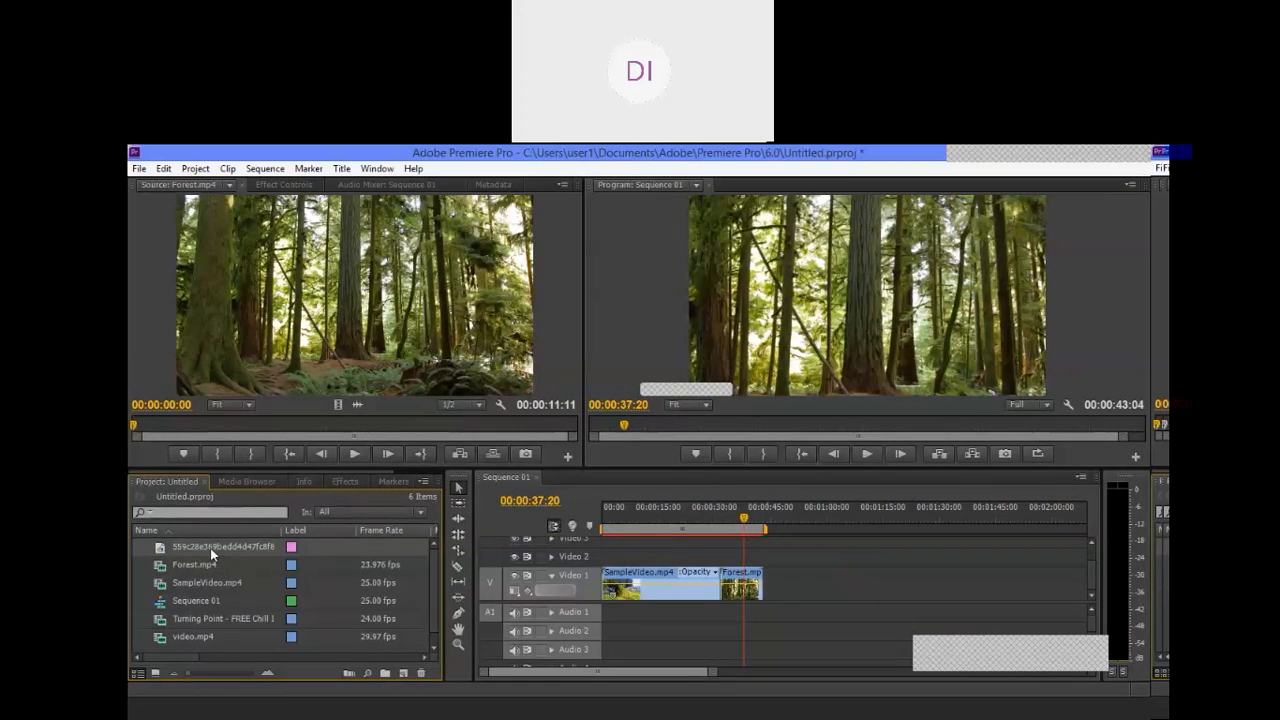
left_click_drag(210, 548, 773, 583)
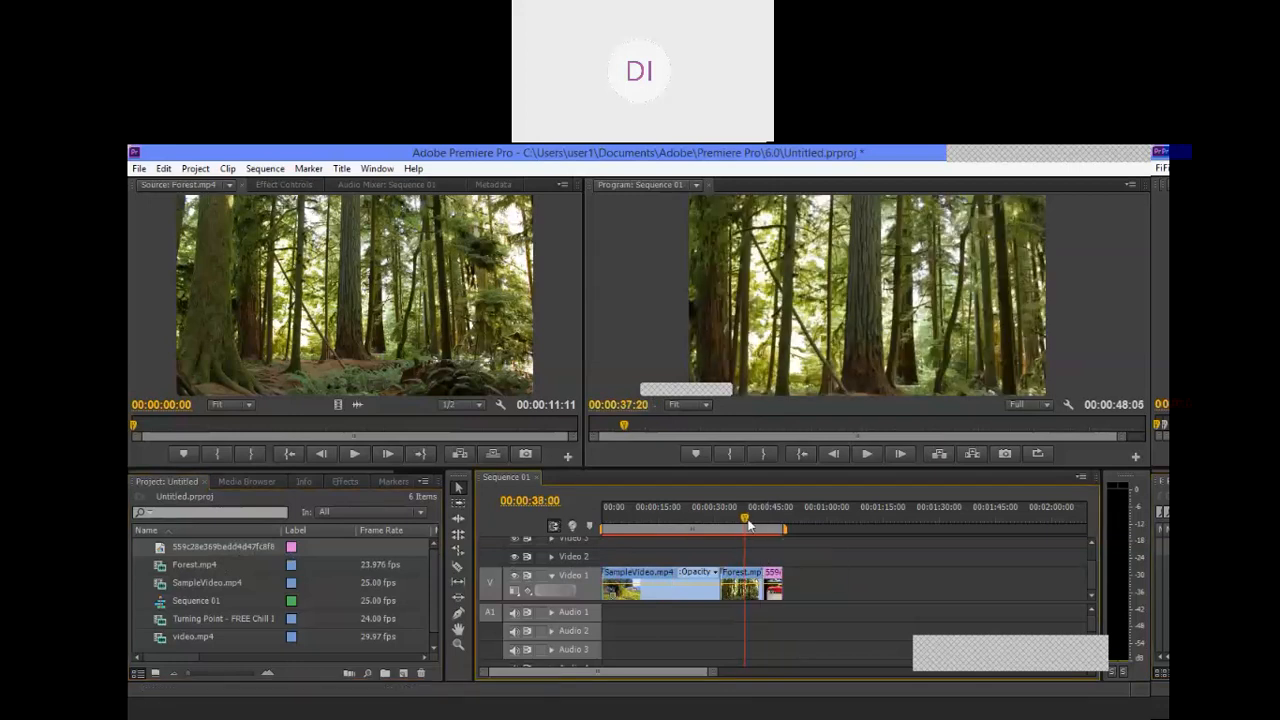